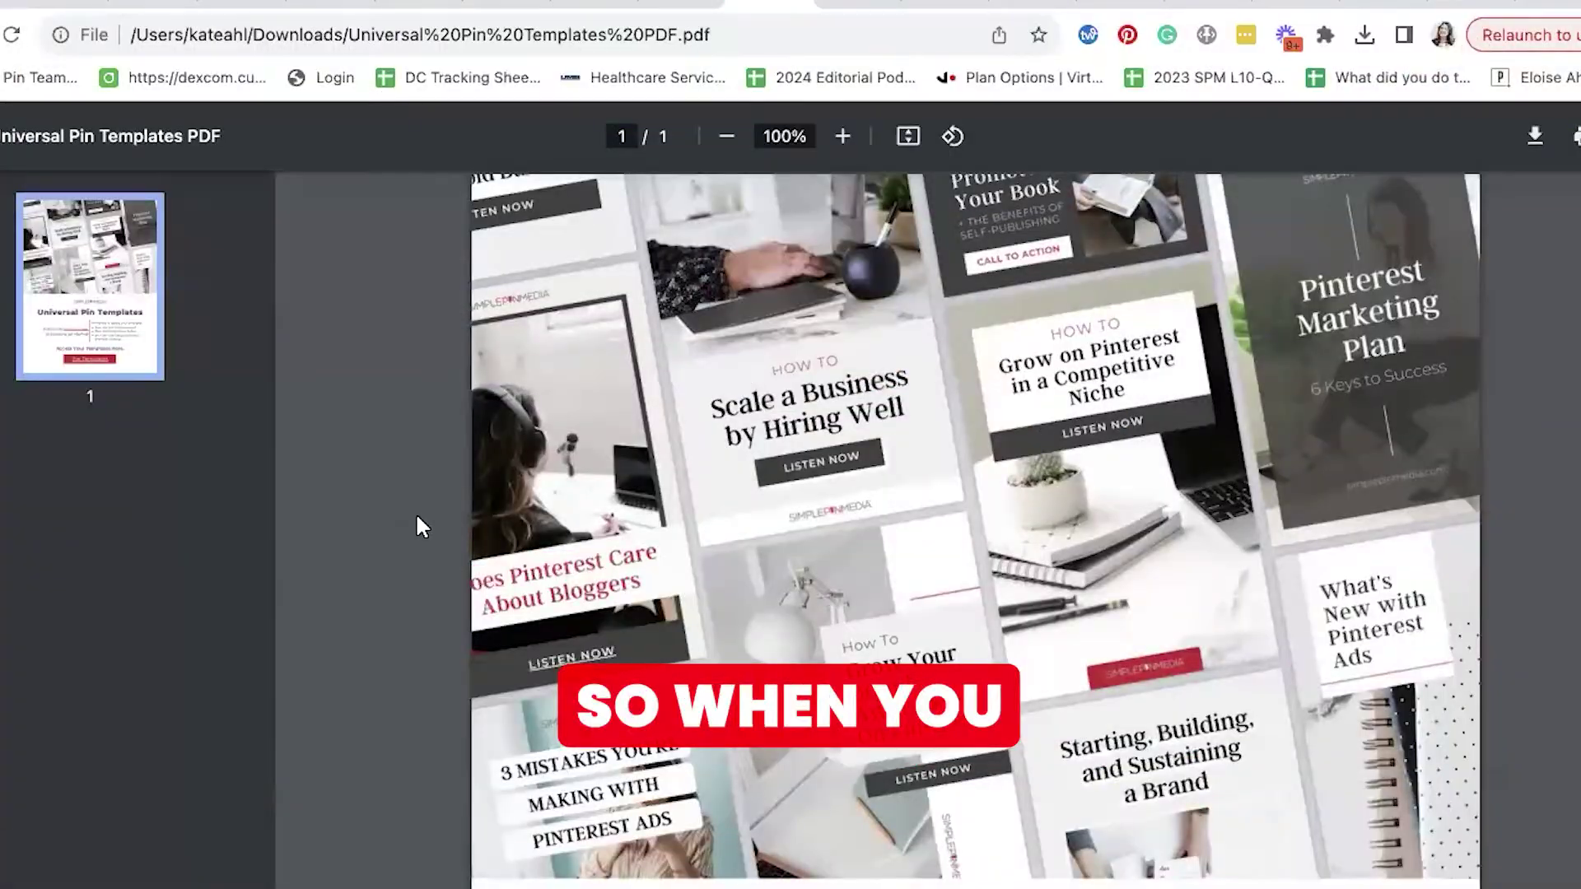
pyautogui.scroll(-5, 416, 517)
pyautogui.scroll(-3, 417, 527)
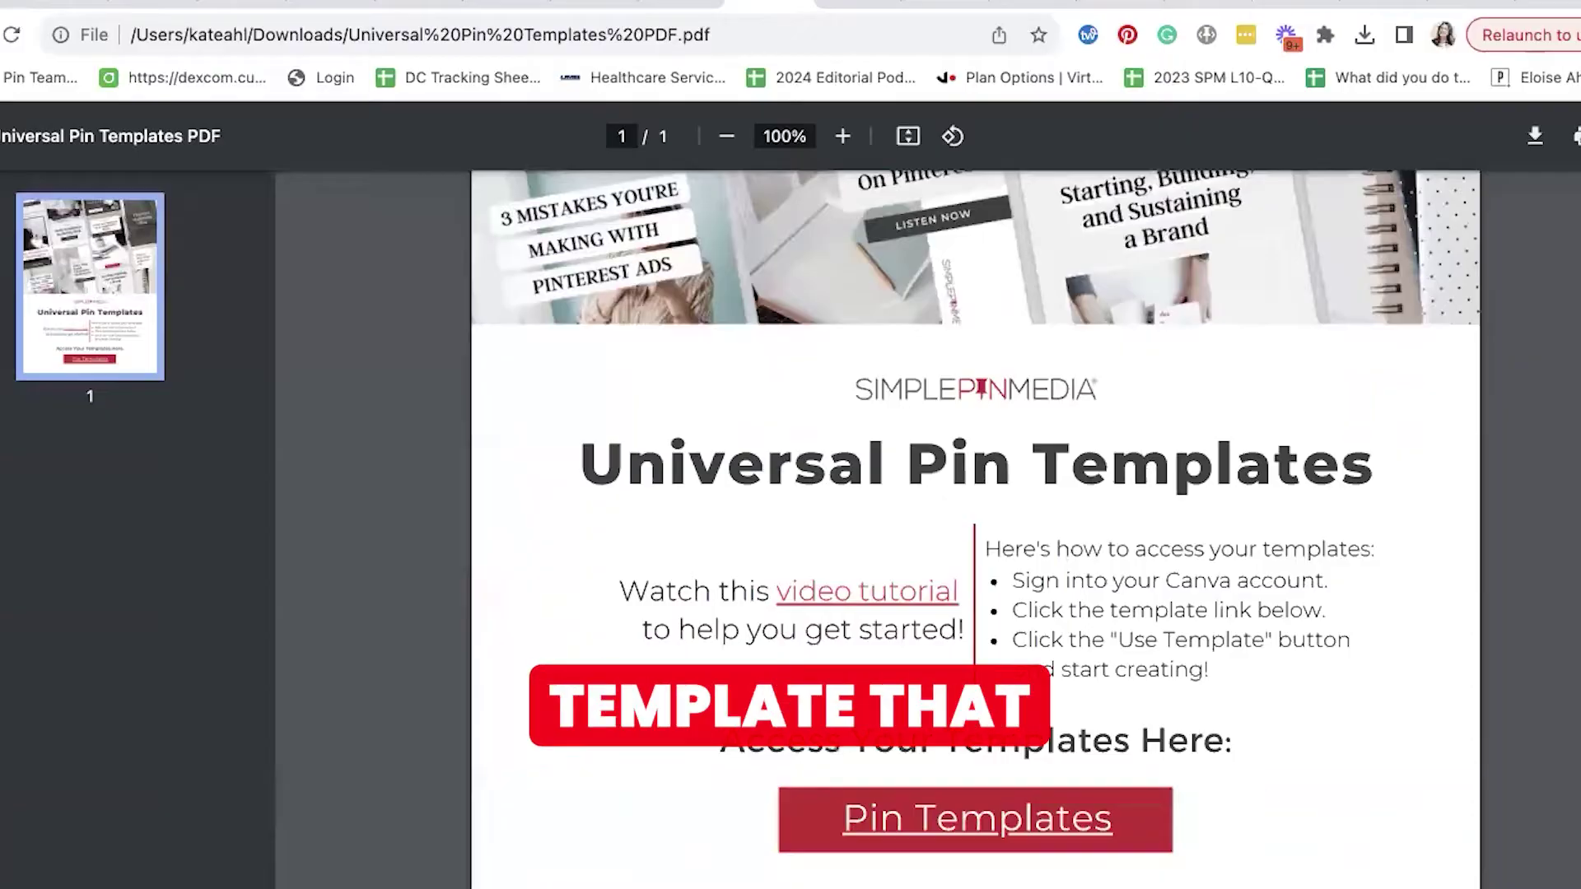
pyautogui.scroll(1, 1195, 715)
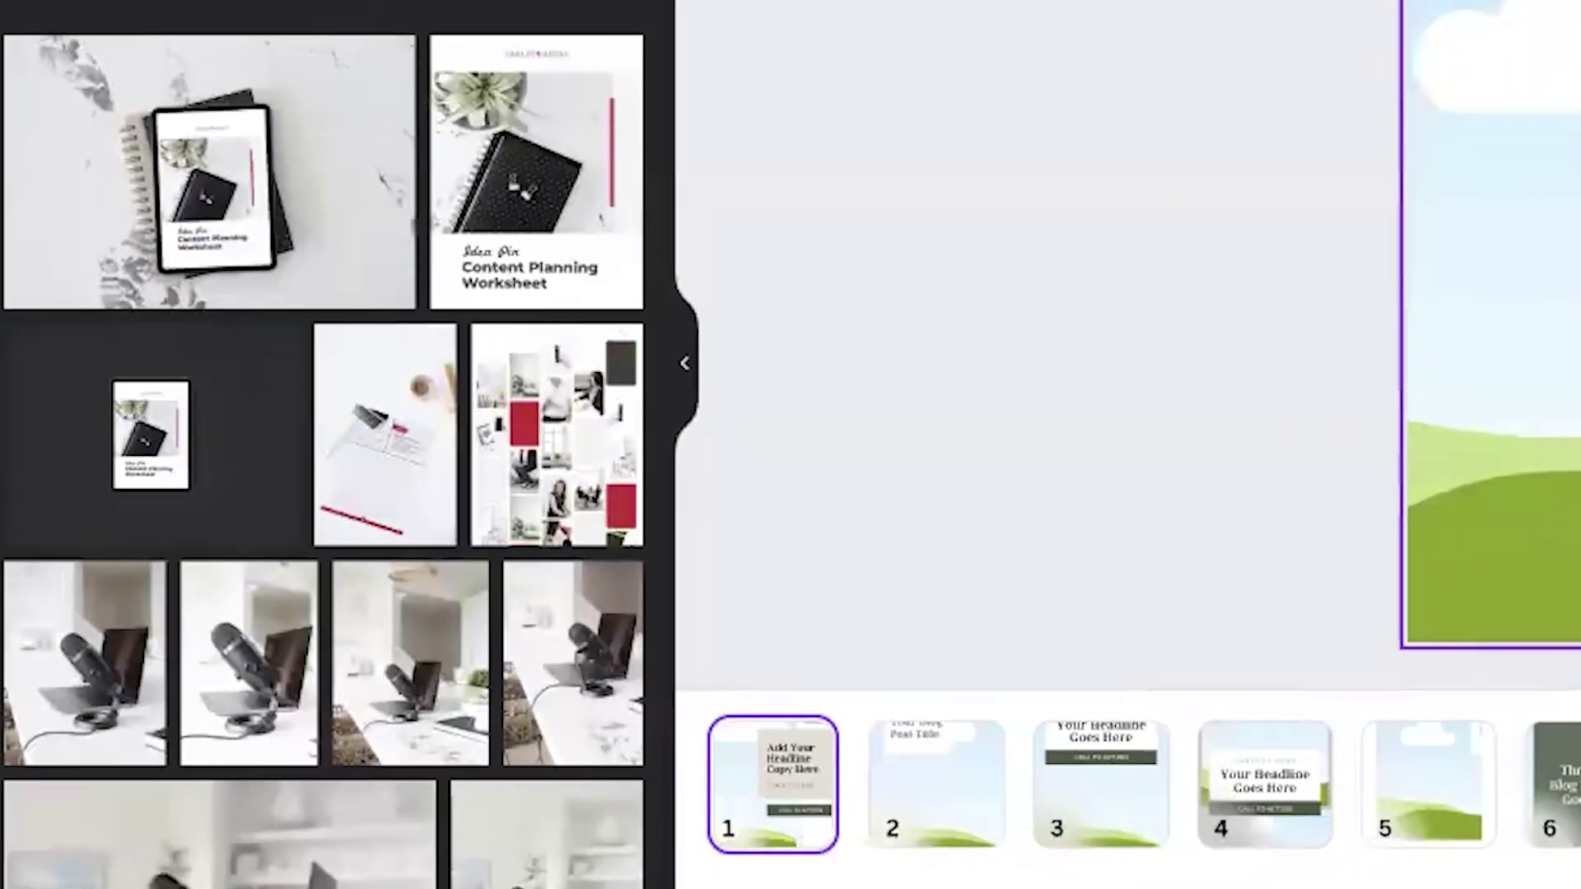
pyautogui.scroll(15, 324, 444)
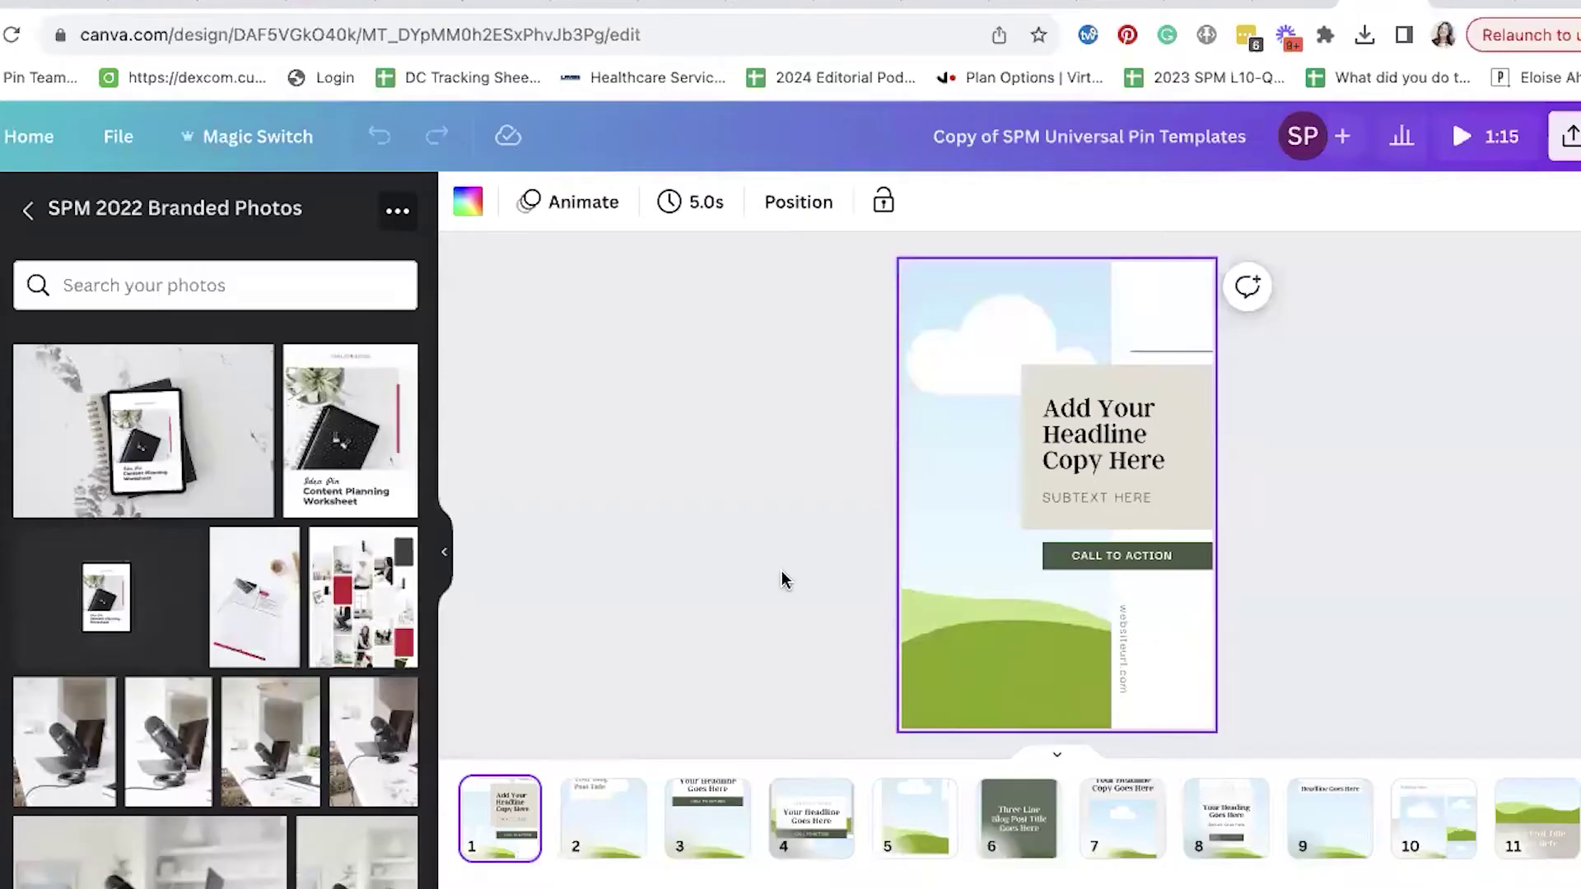
# Step: Change the font of the headline text on the first pin template to Montserrat
pyautogui.click(1109, 453)
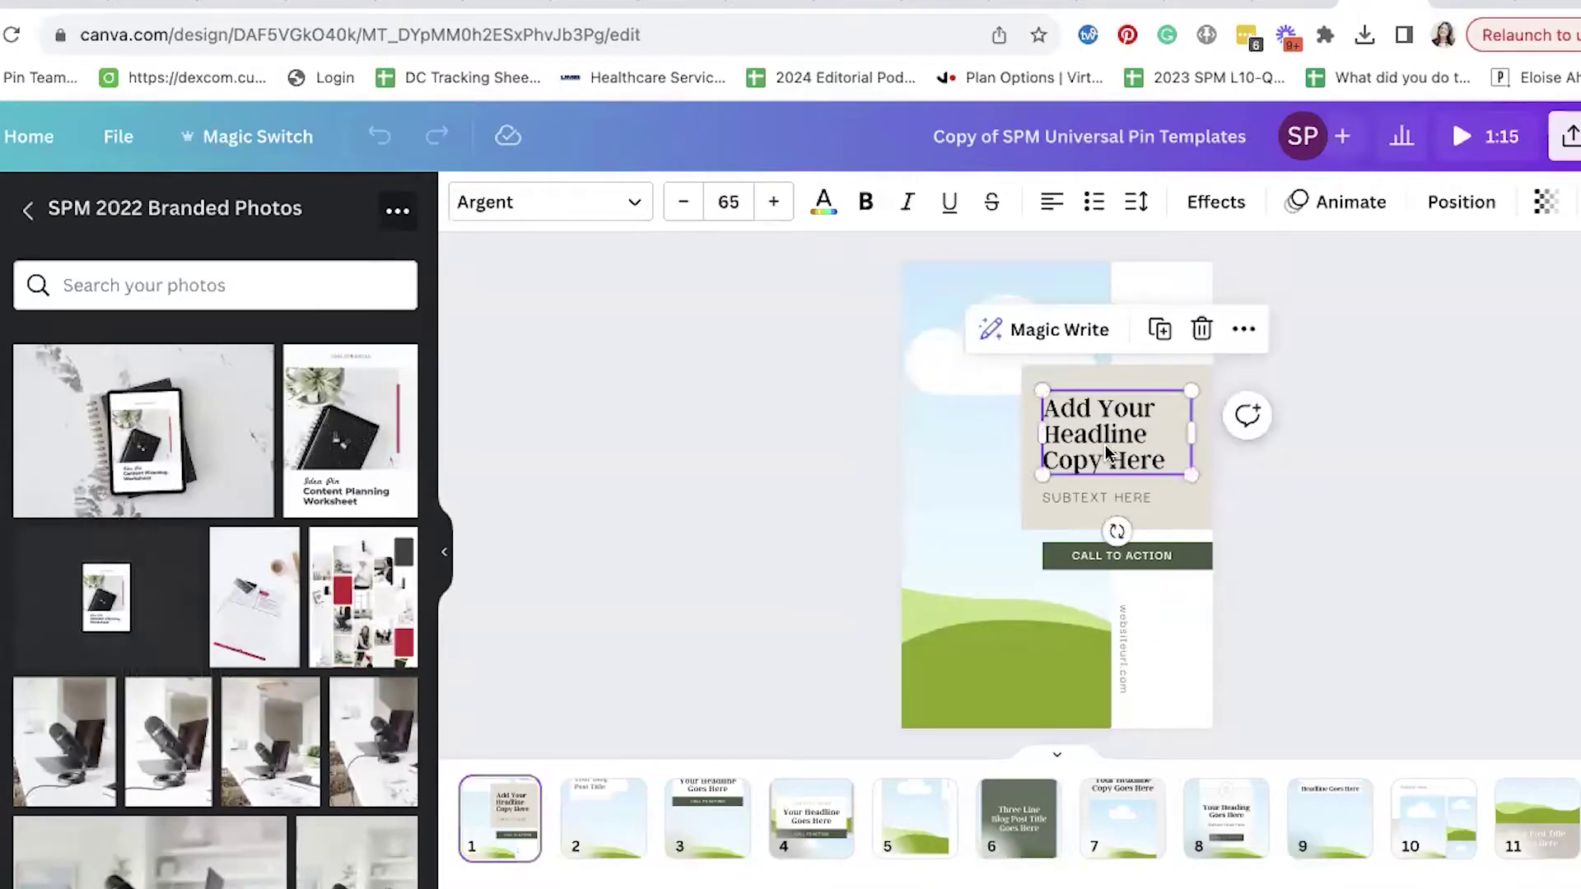
pyautogui.click(589, 202)
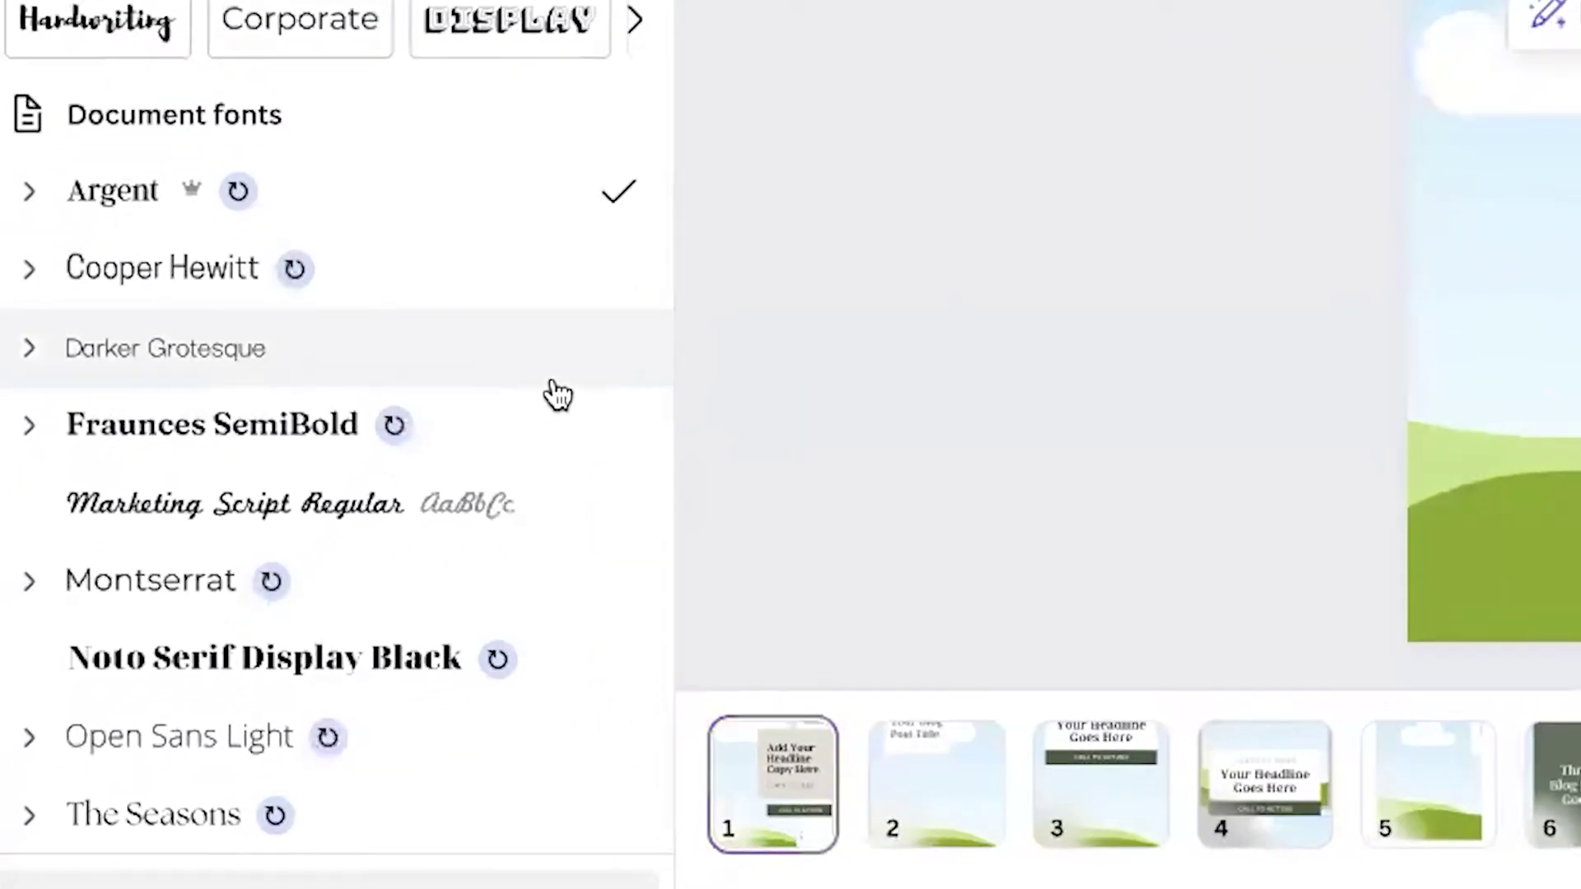
pyautogui.scroll(-1, 247, 609)
pyautogui.click(108, 638)
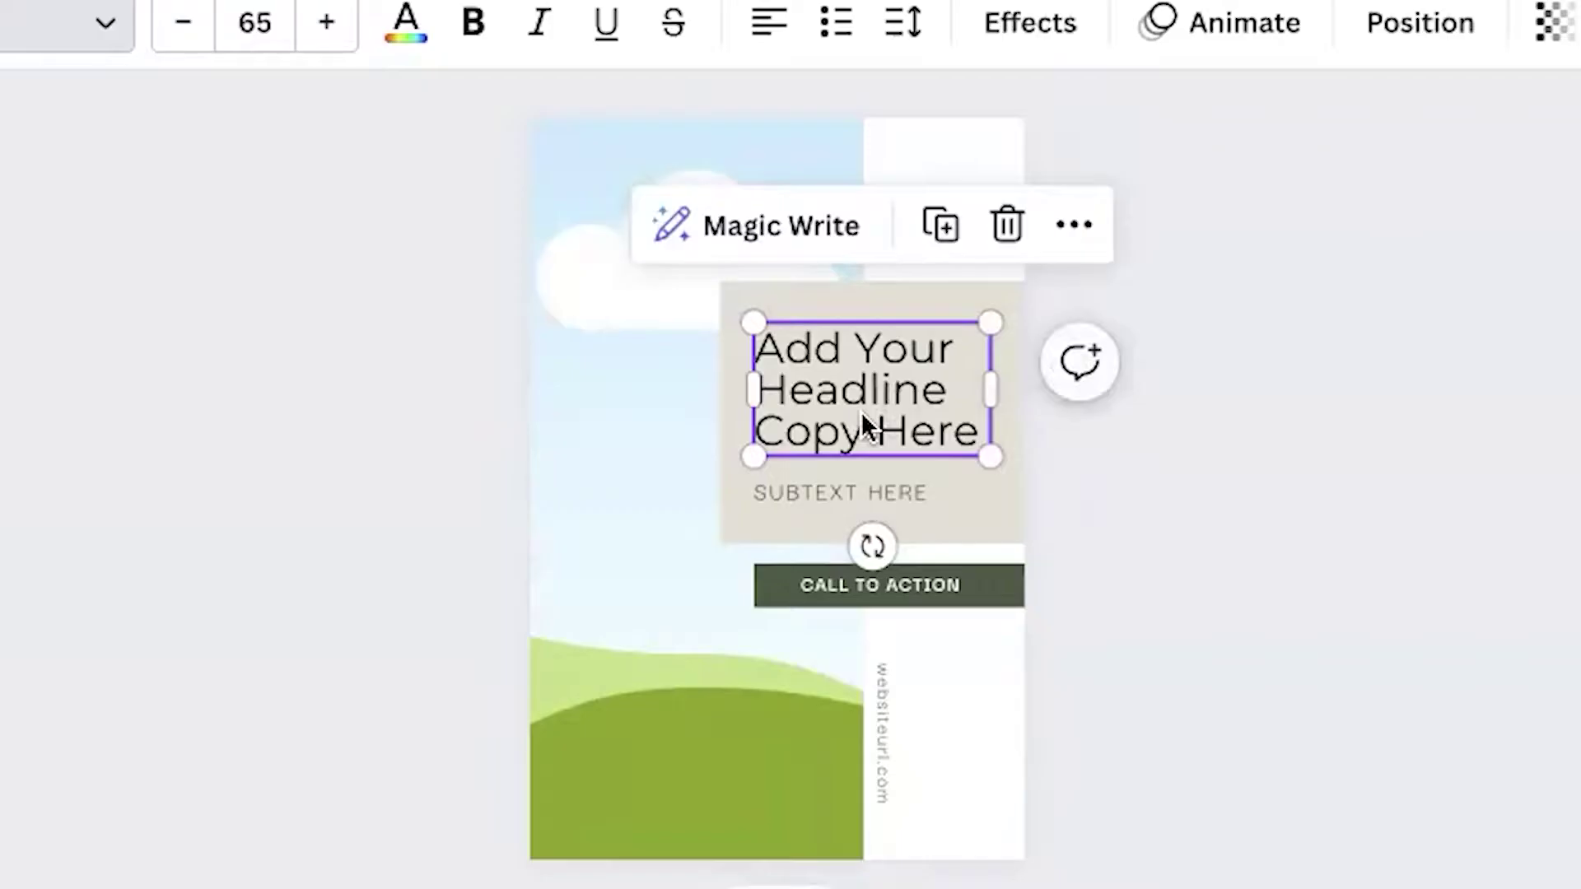
# Step: Replace the placeholder headline with "How to create a content calendar for Pinterest"
pyautogui.doubleClick(845, 408)
pyautogui.write('How t')
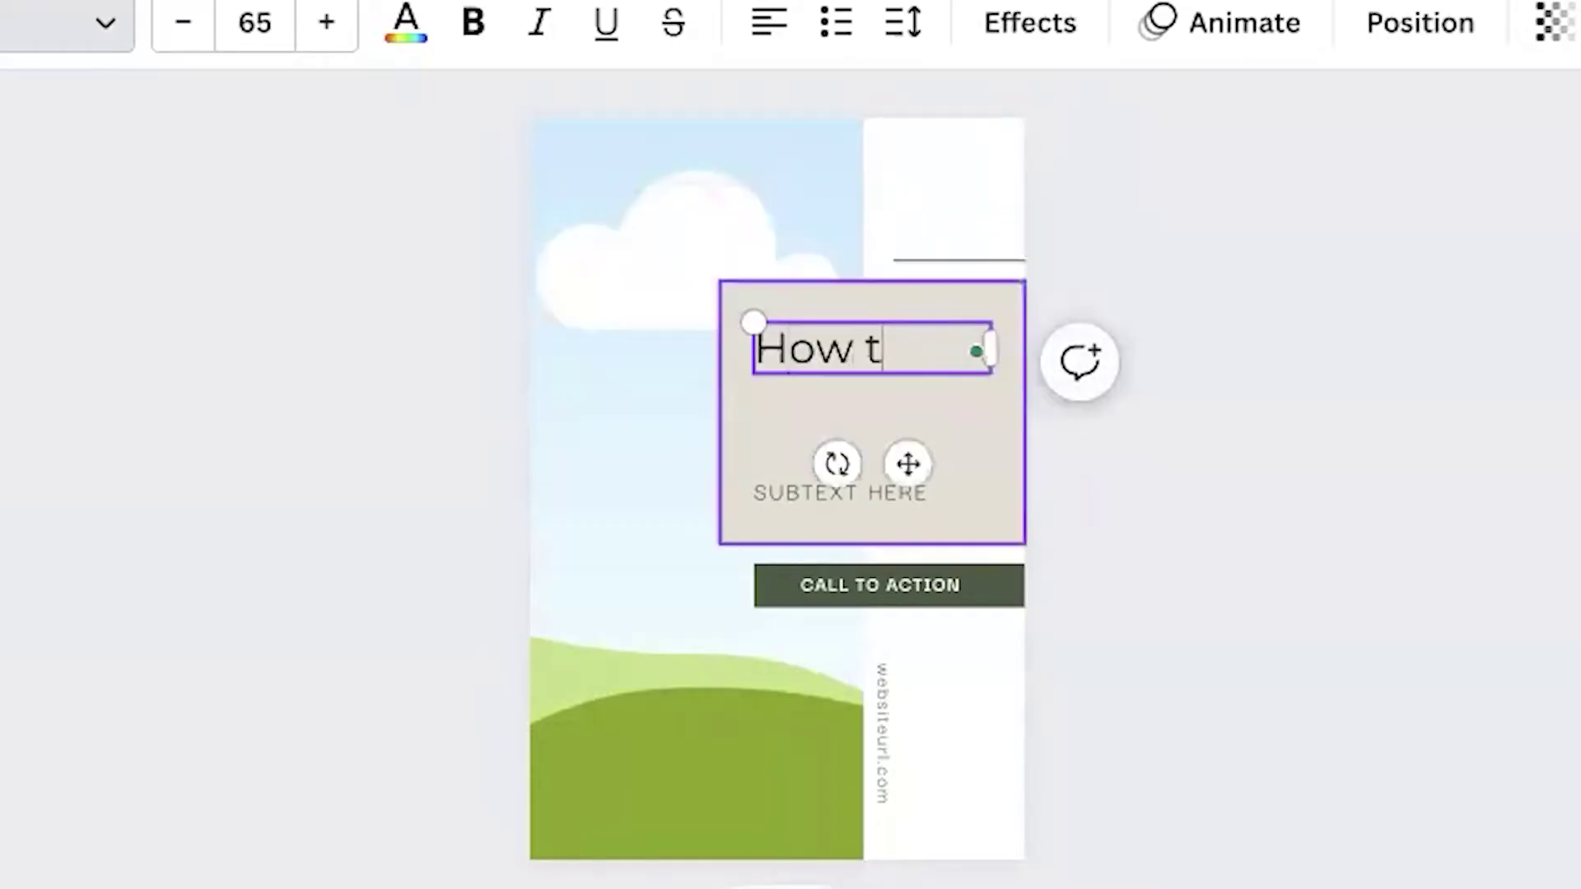
pyautogui.write('o create a c')
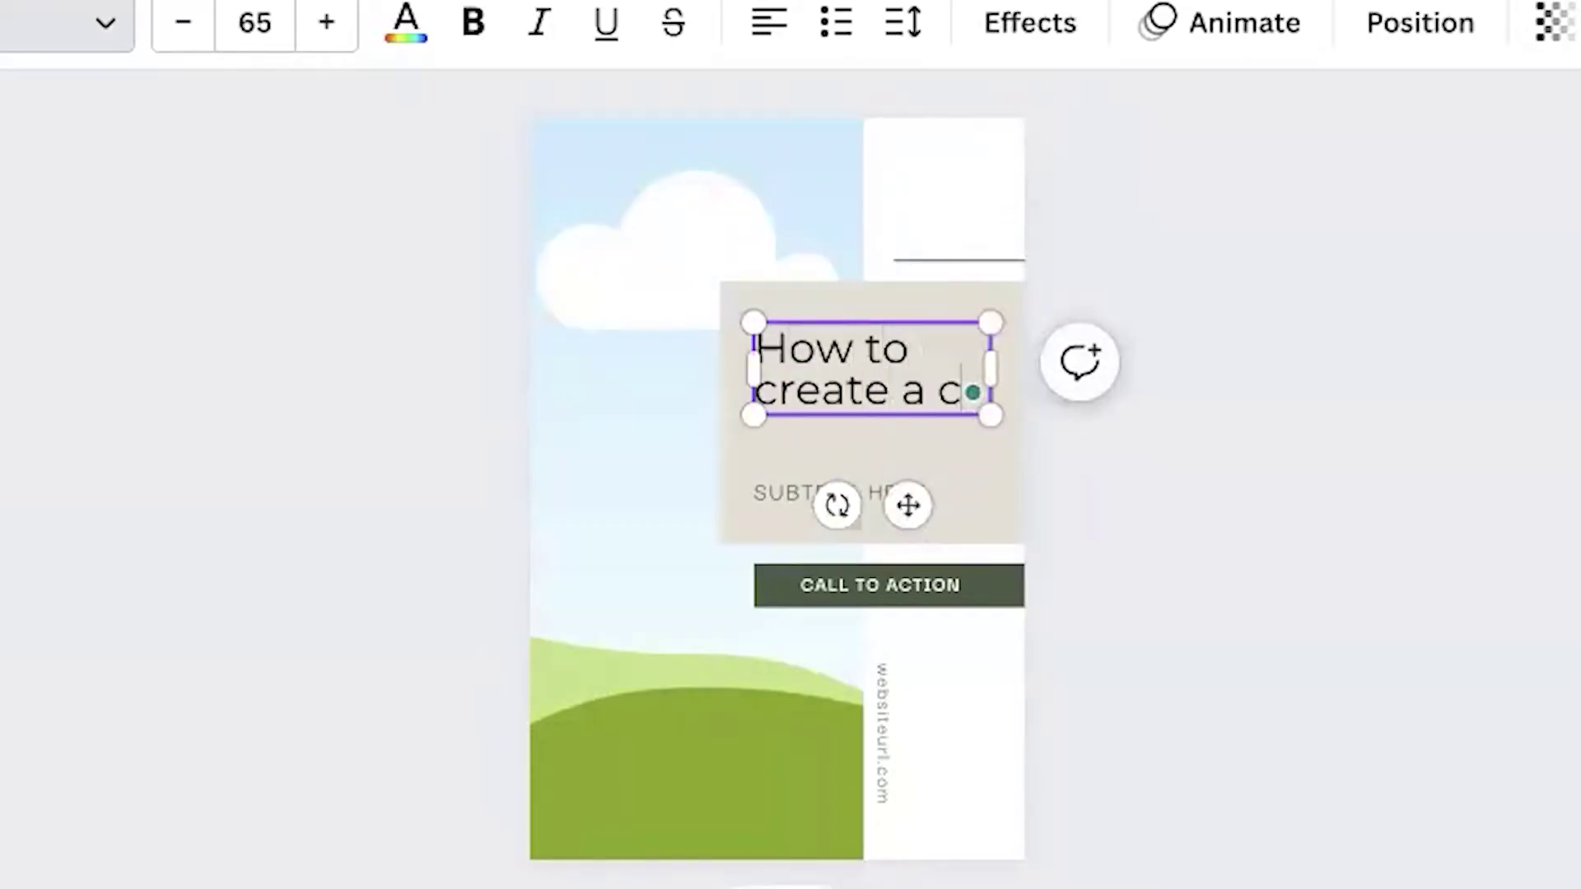
pyautogui.write('ontent calendar for Pinterest')
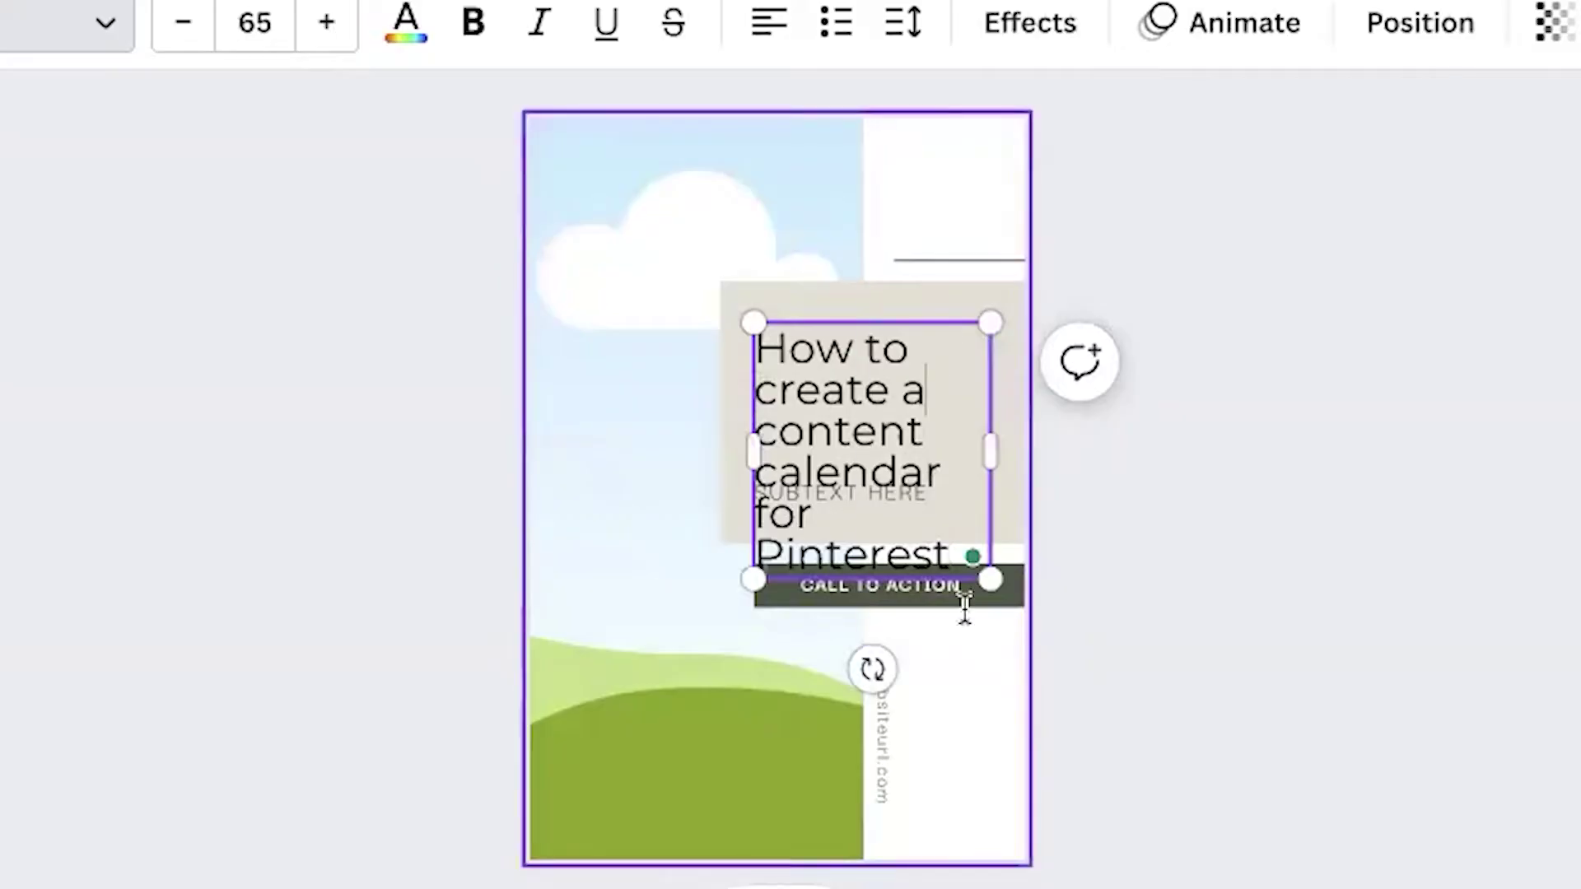
# Step: Reduce the font size of the whole headline text to 57
pyautogui.tripleClick(859, 388)
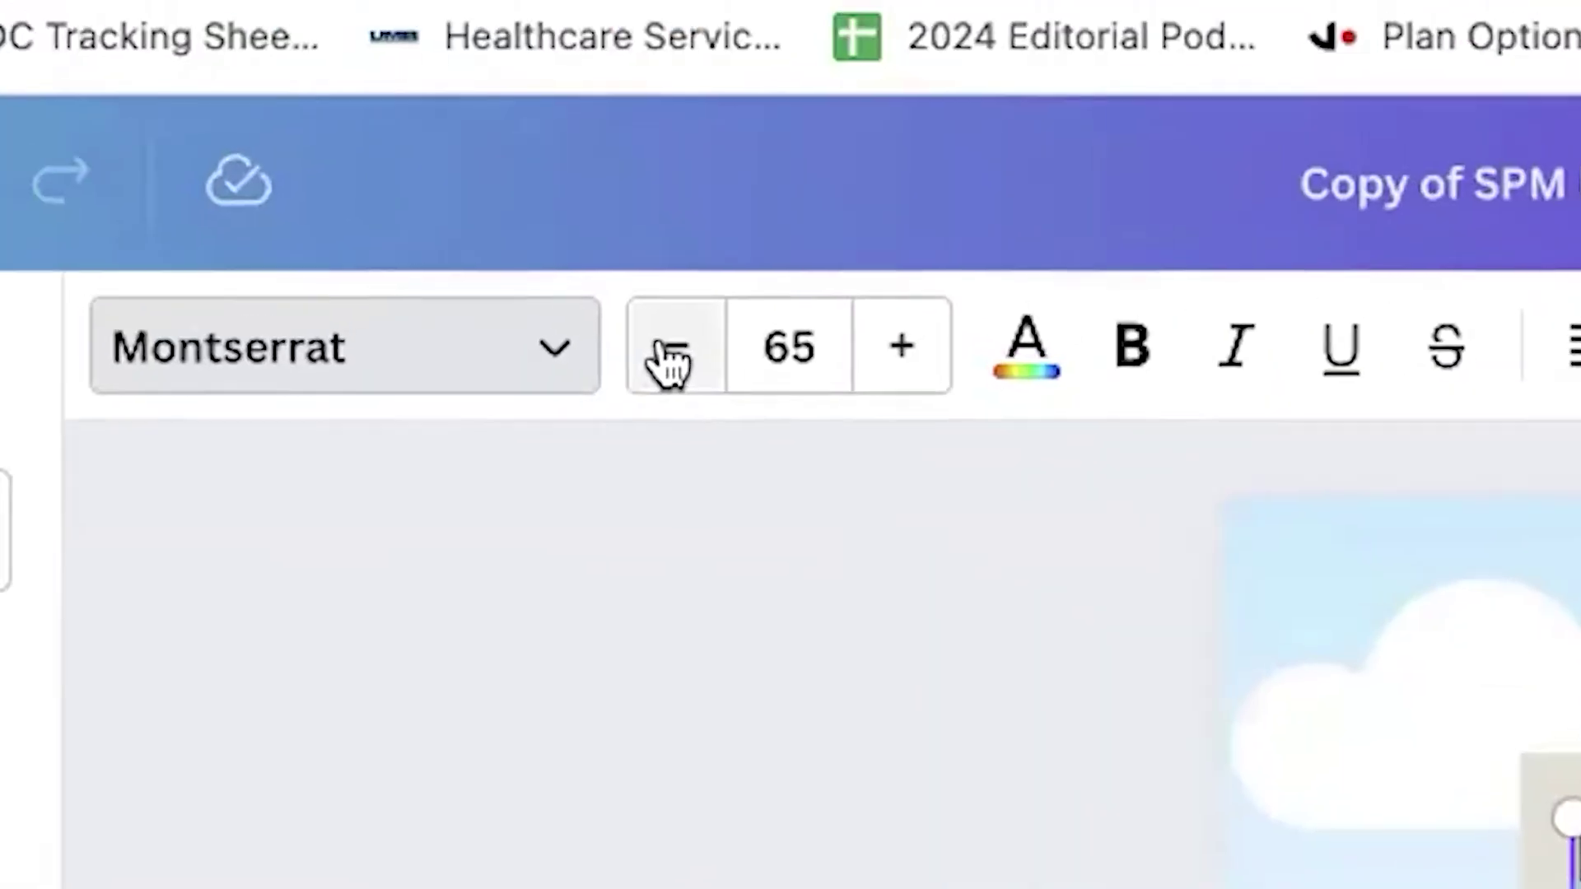
pyautogui.click(183, 25)
pyautogui.click(183, 25)
pyautogui.click(183, 25)
pyautogui.click(183, 25)
pyautogui.click(183, 25)
pyautogui.click(182, 25)
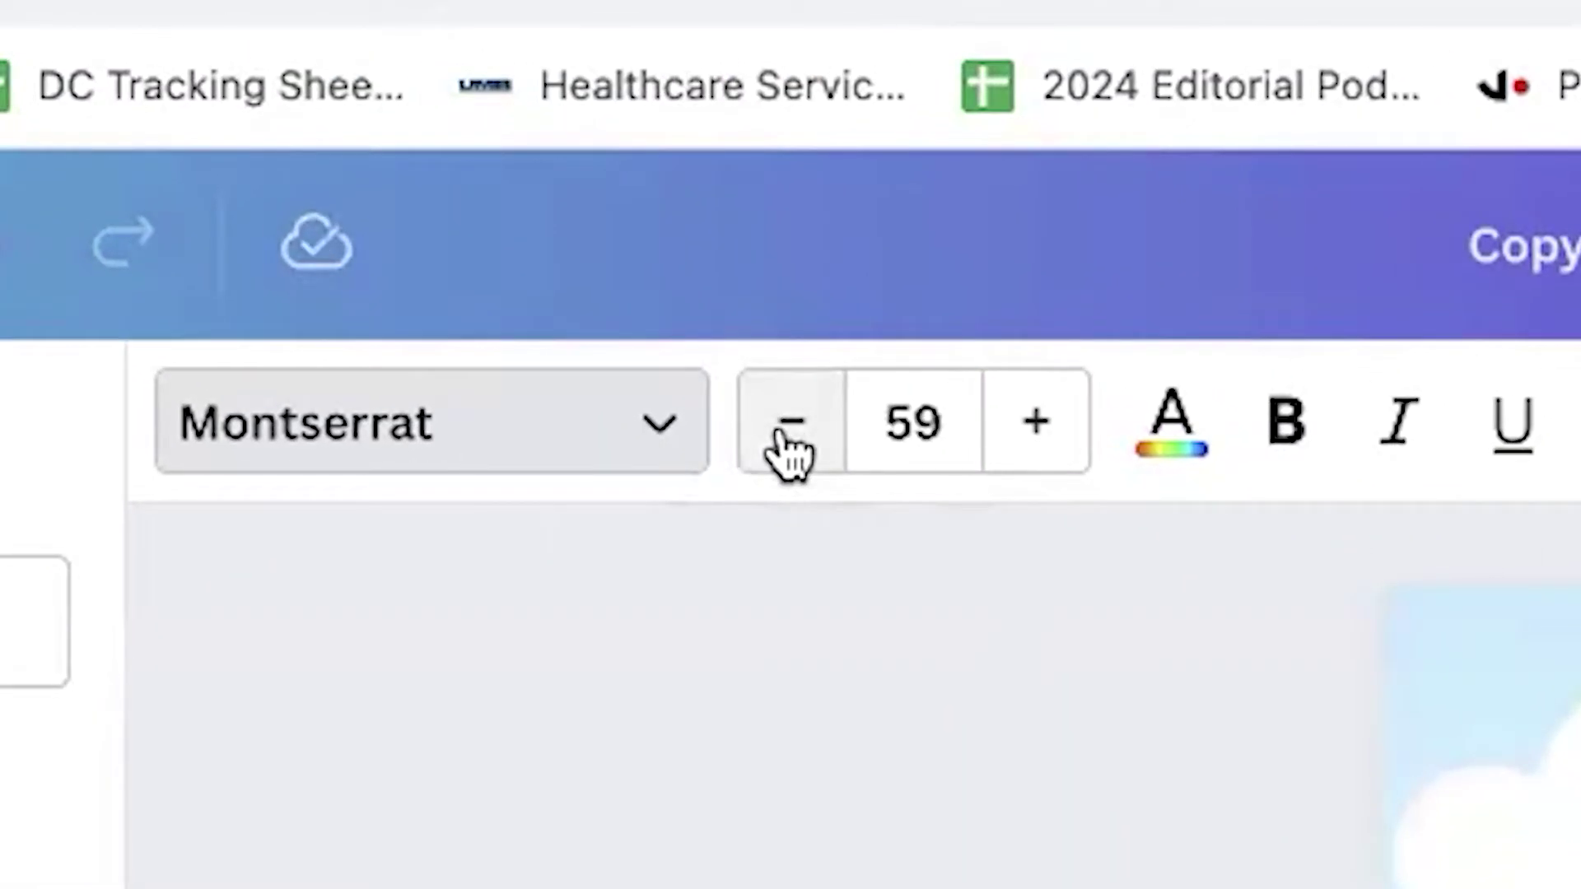
pyautogui.click(790, 451)
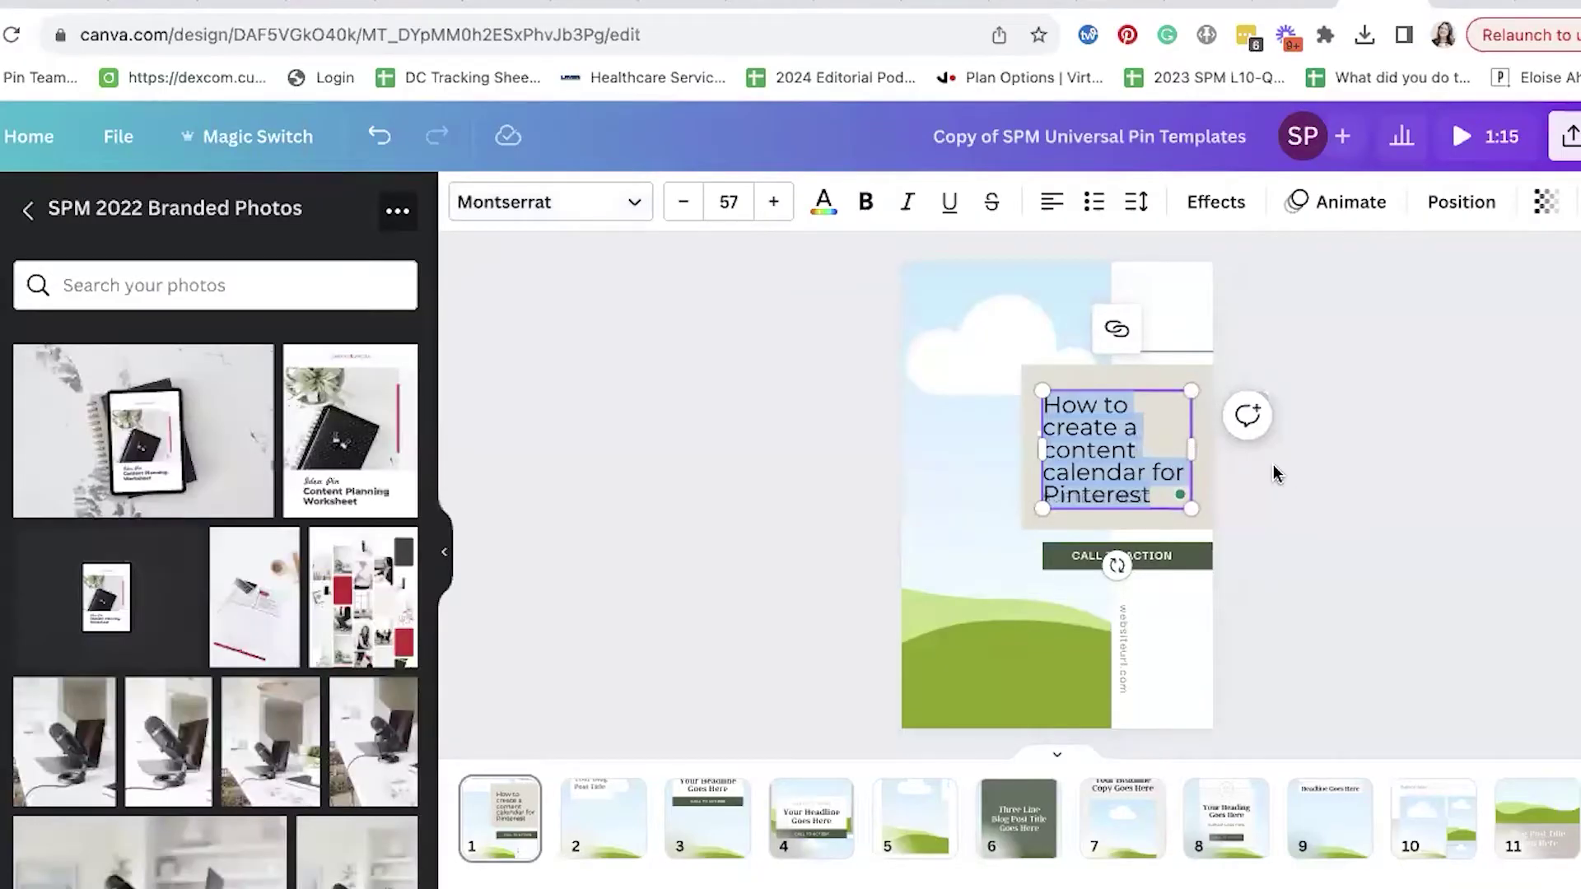
pyautogui.click(1273, 475)
# Step: Move the headline up inside its beige box so it clears the subtext line
pyautogui.click(1117, 452)
pyautogui.moveTo(1116, 452); pyautogui.dragTo(1116, 430)
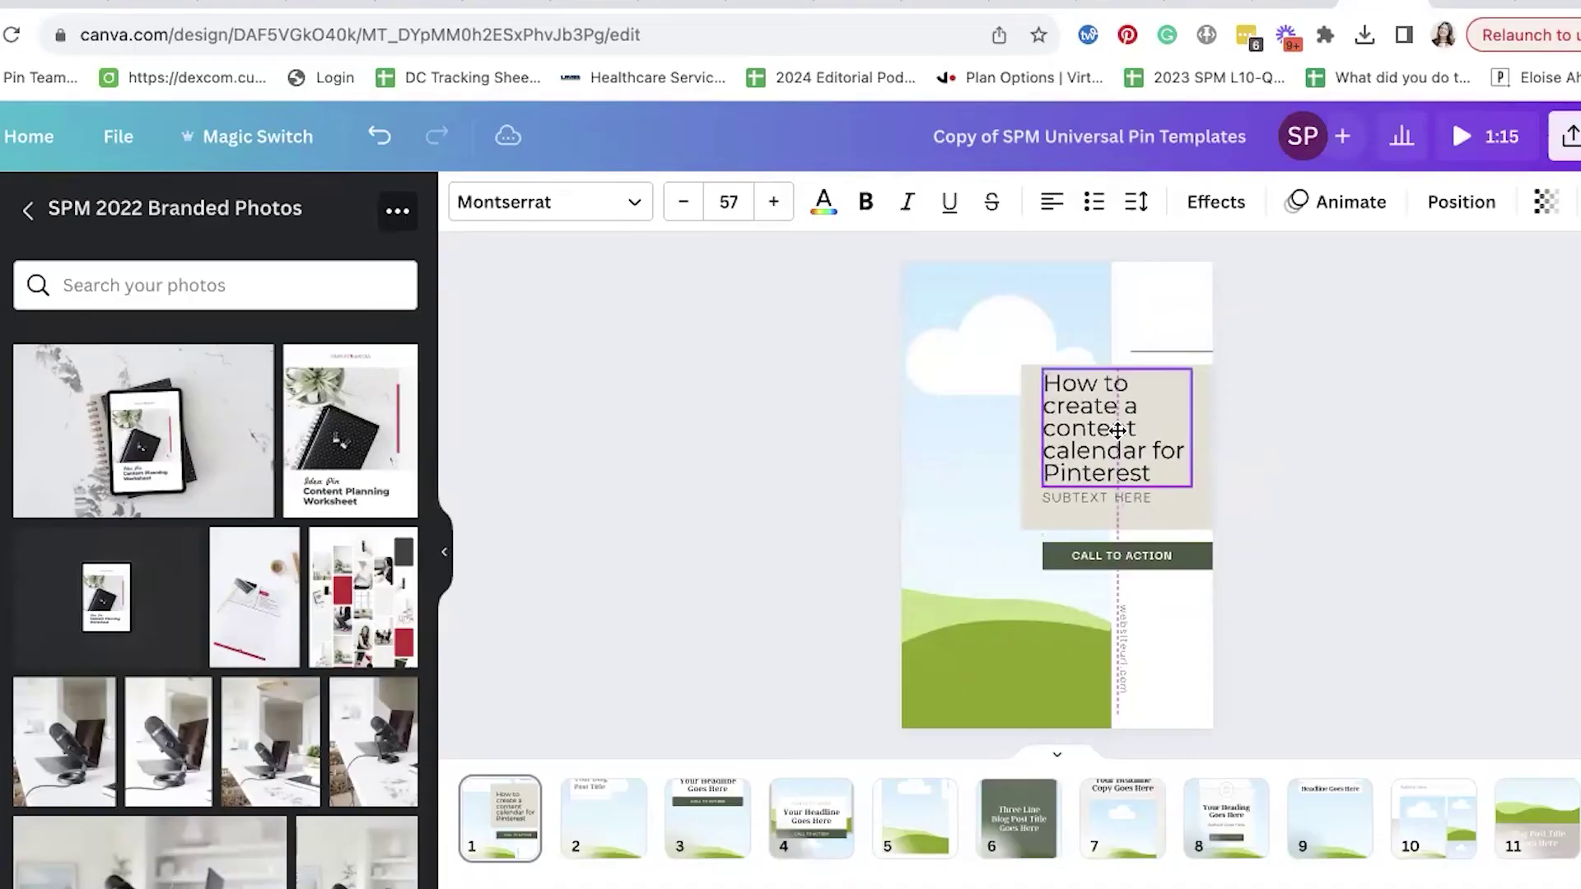
pyautogui.click(1273, 500)
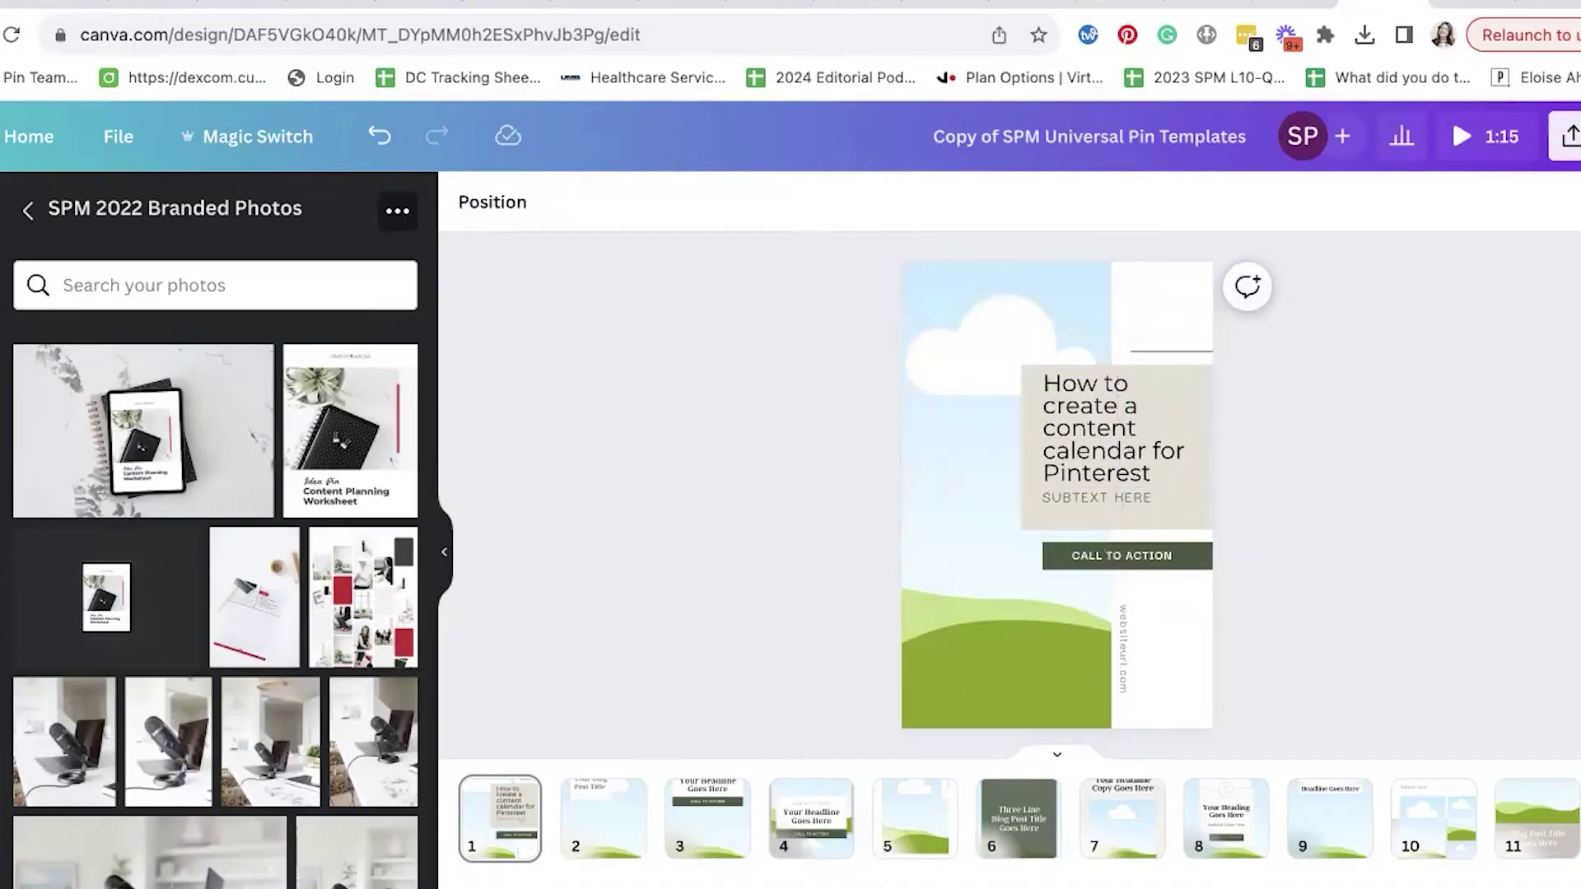
# Step: Shift the subtext line slightly down, and lower the headline so it sits directly above it
pyautogui.scroll(5, 1056, 478)
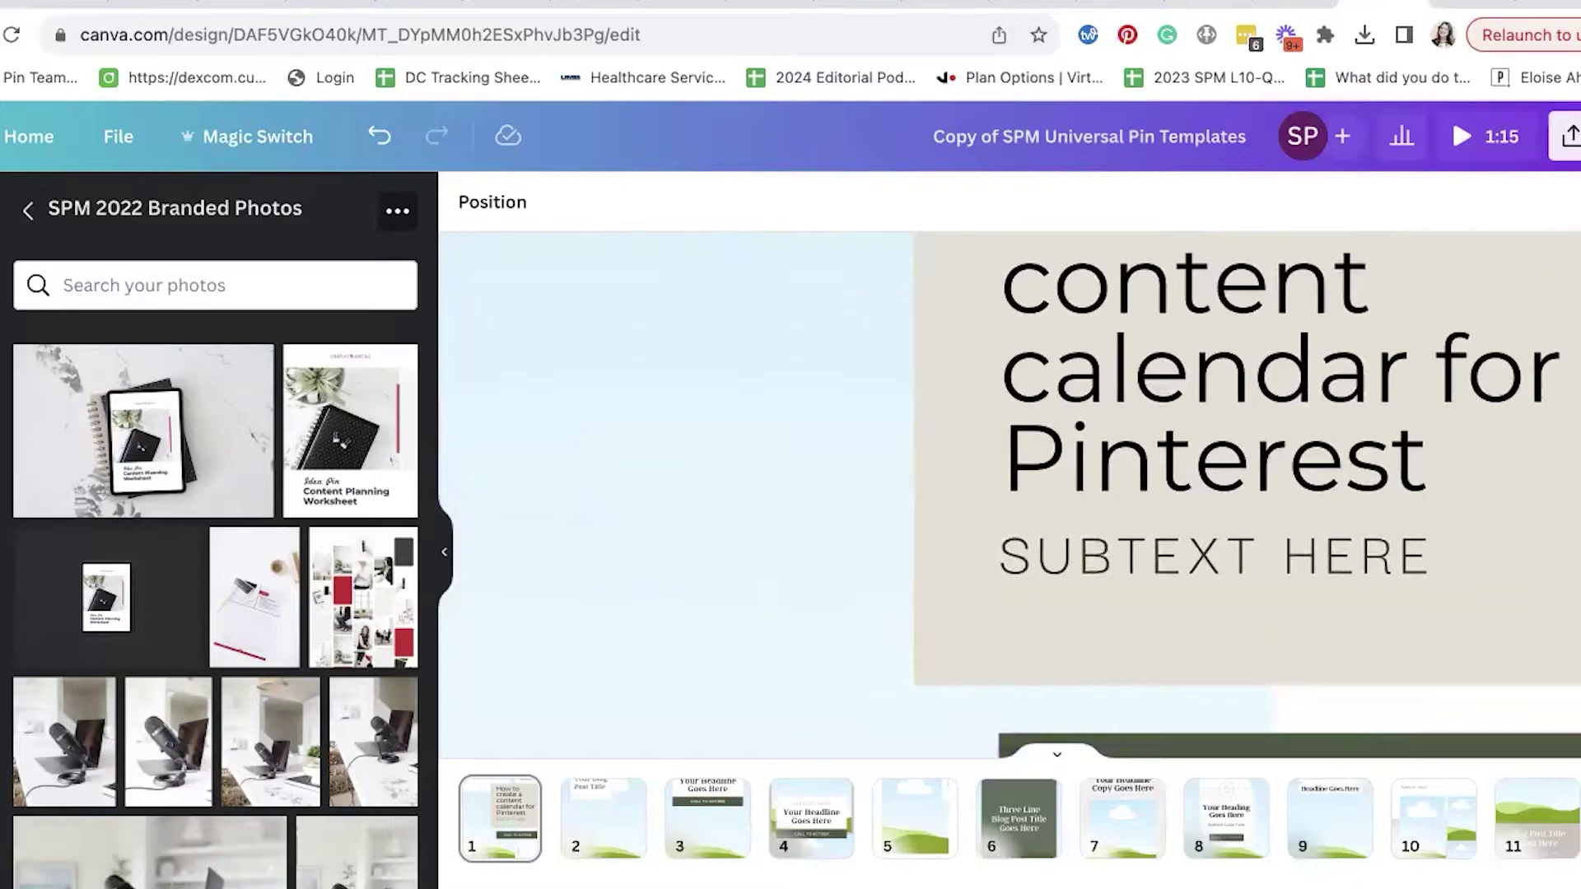
pyautogui.scroll(-5, 1350, 686)
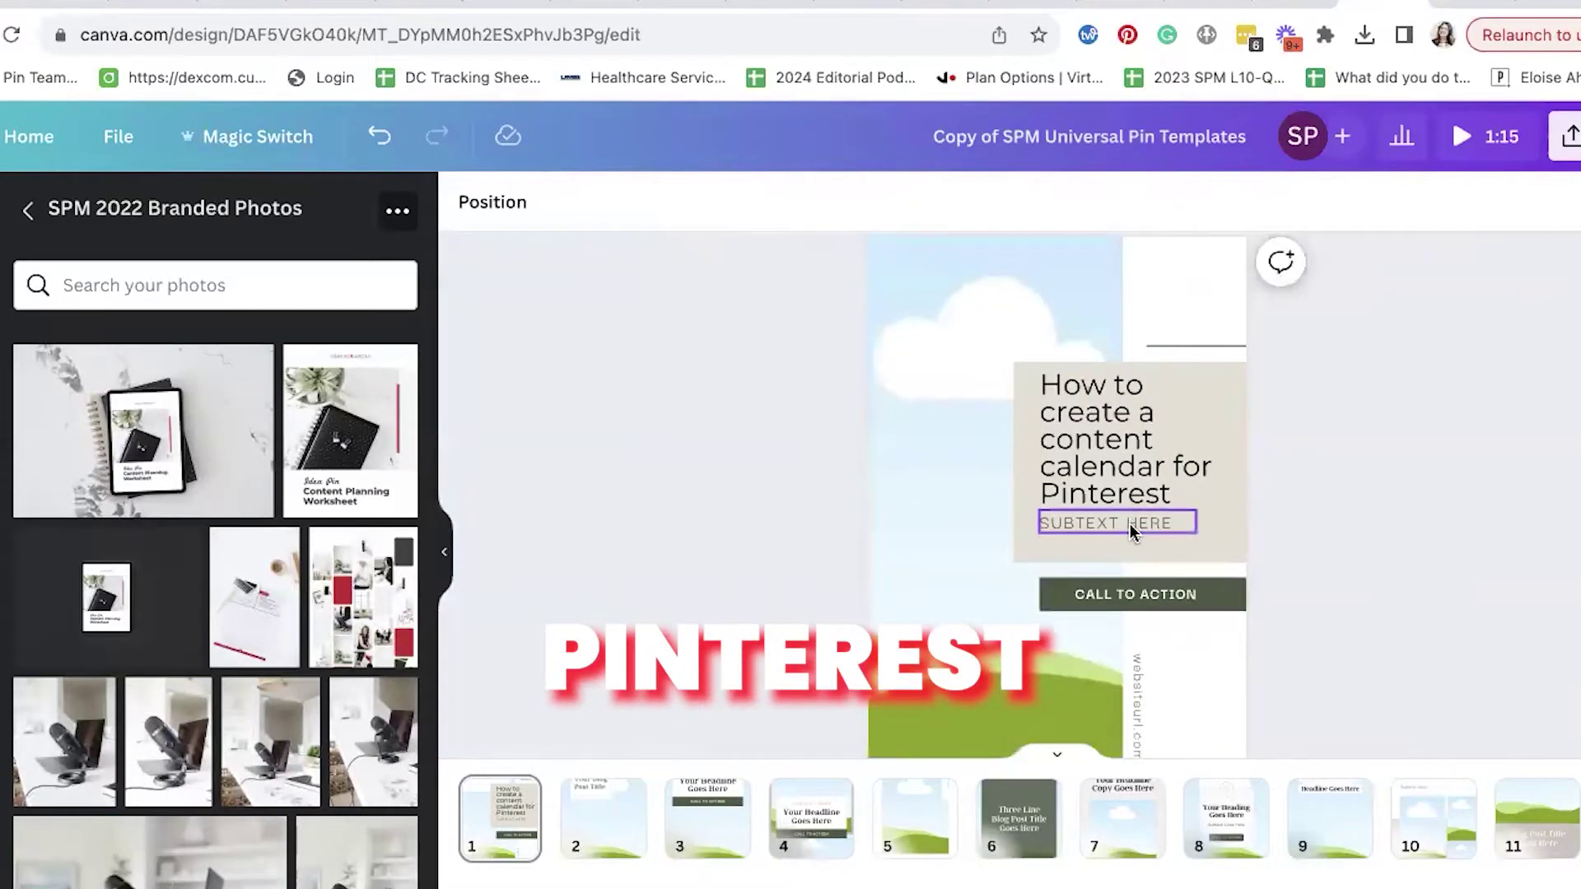
pyautogui.moveTo(1128, 529); pyautogui.dragTo(1128, 541)
pyautogui.click(1129, 422)
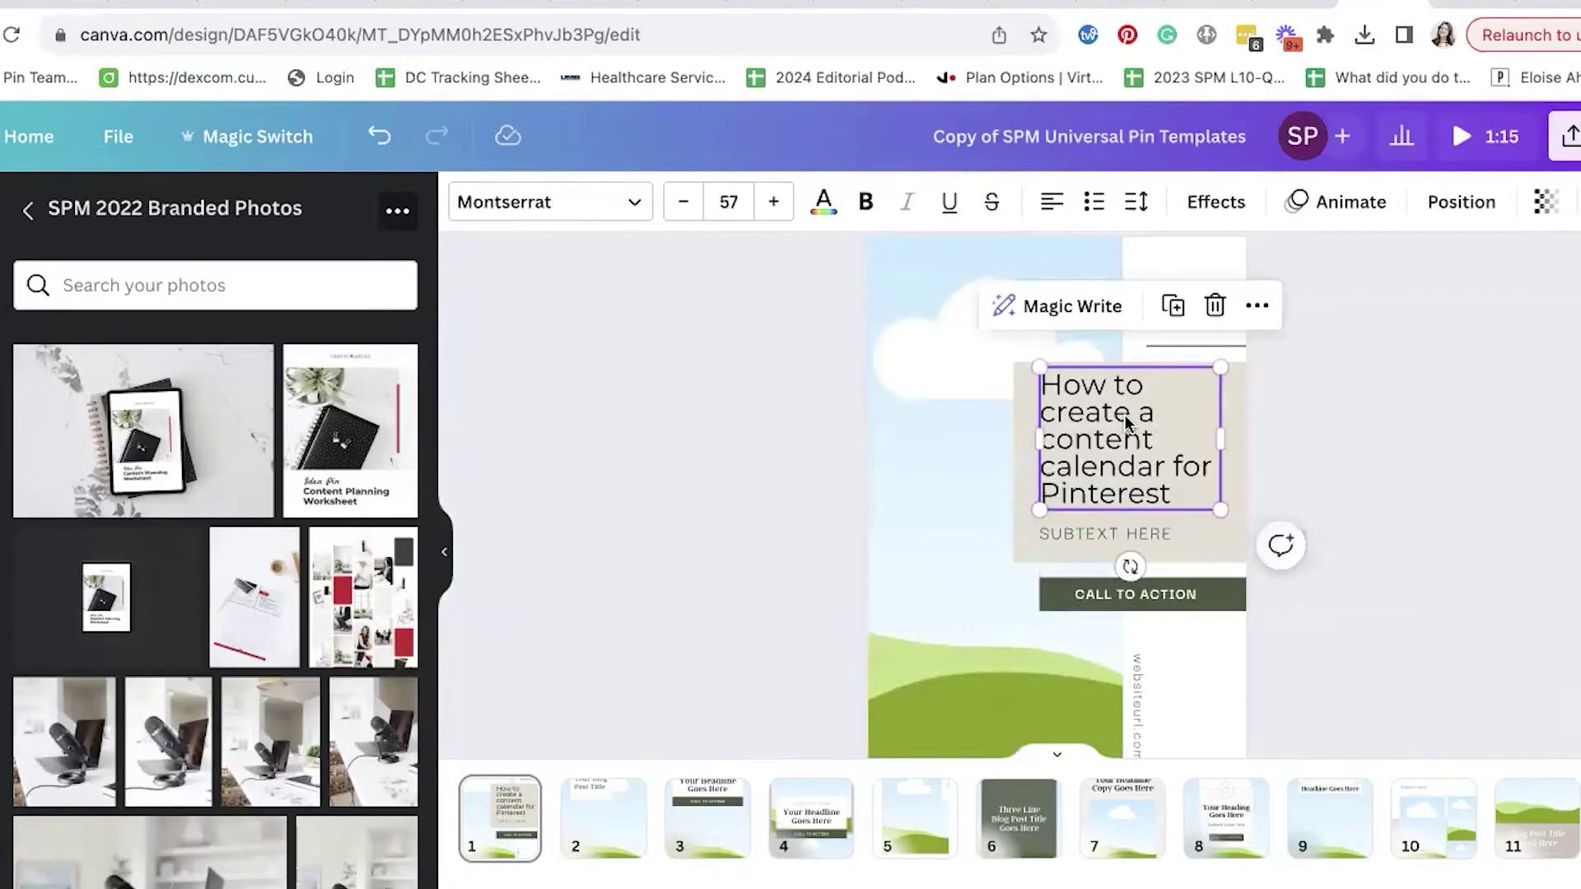
pyautogui.moveTo(1129, 429); pyautogui.dragTo(1127, 429)
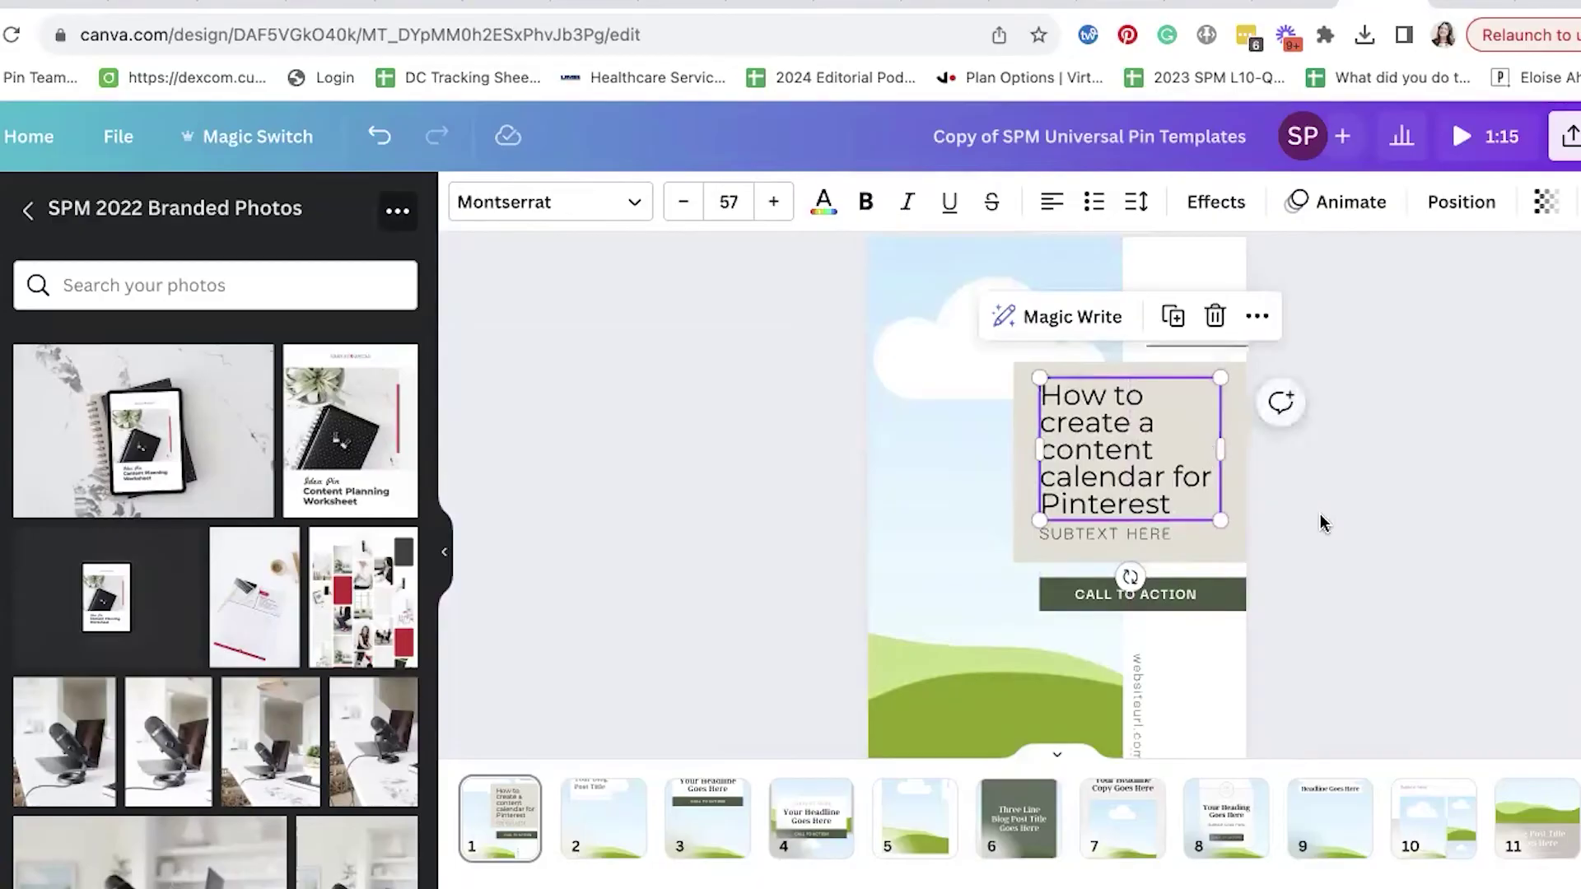
pyautogui.click(1320, 522)
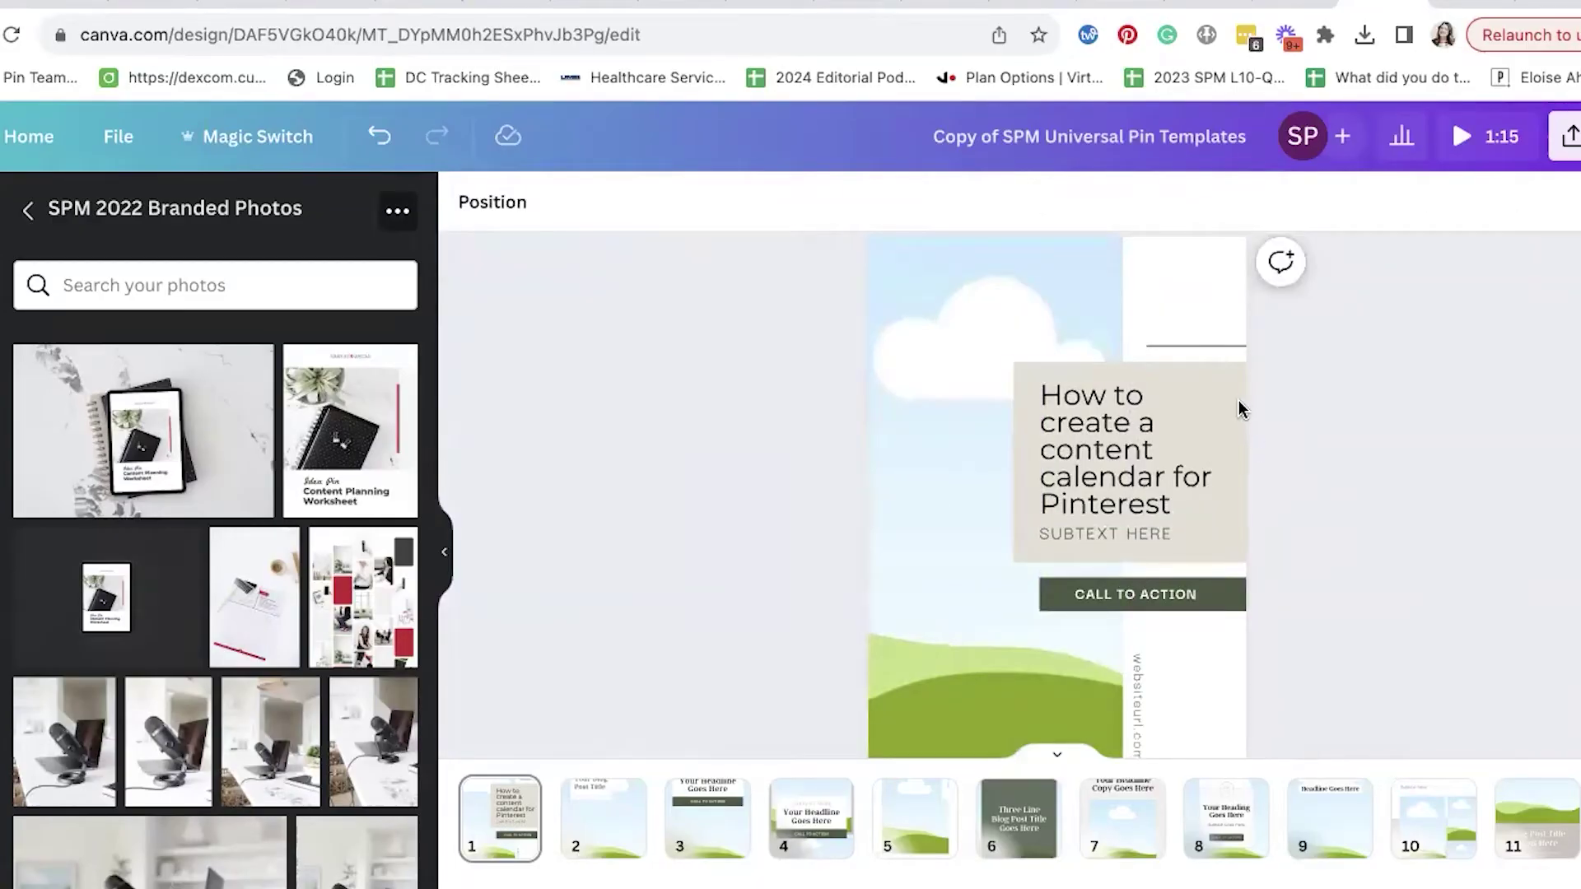
# Step: Open the fill colours of the beige headline box and switch the brand palette to the Simple Pin Media/Client Brand Kit
pyautogui.click(1223, 448)
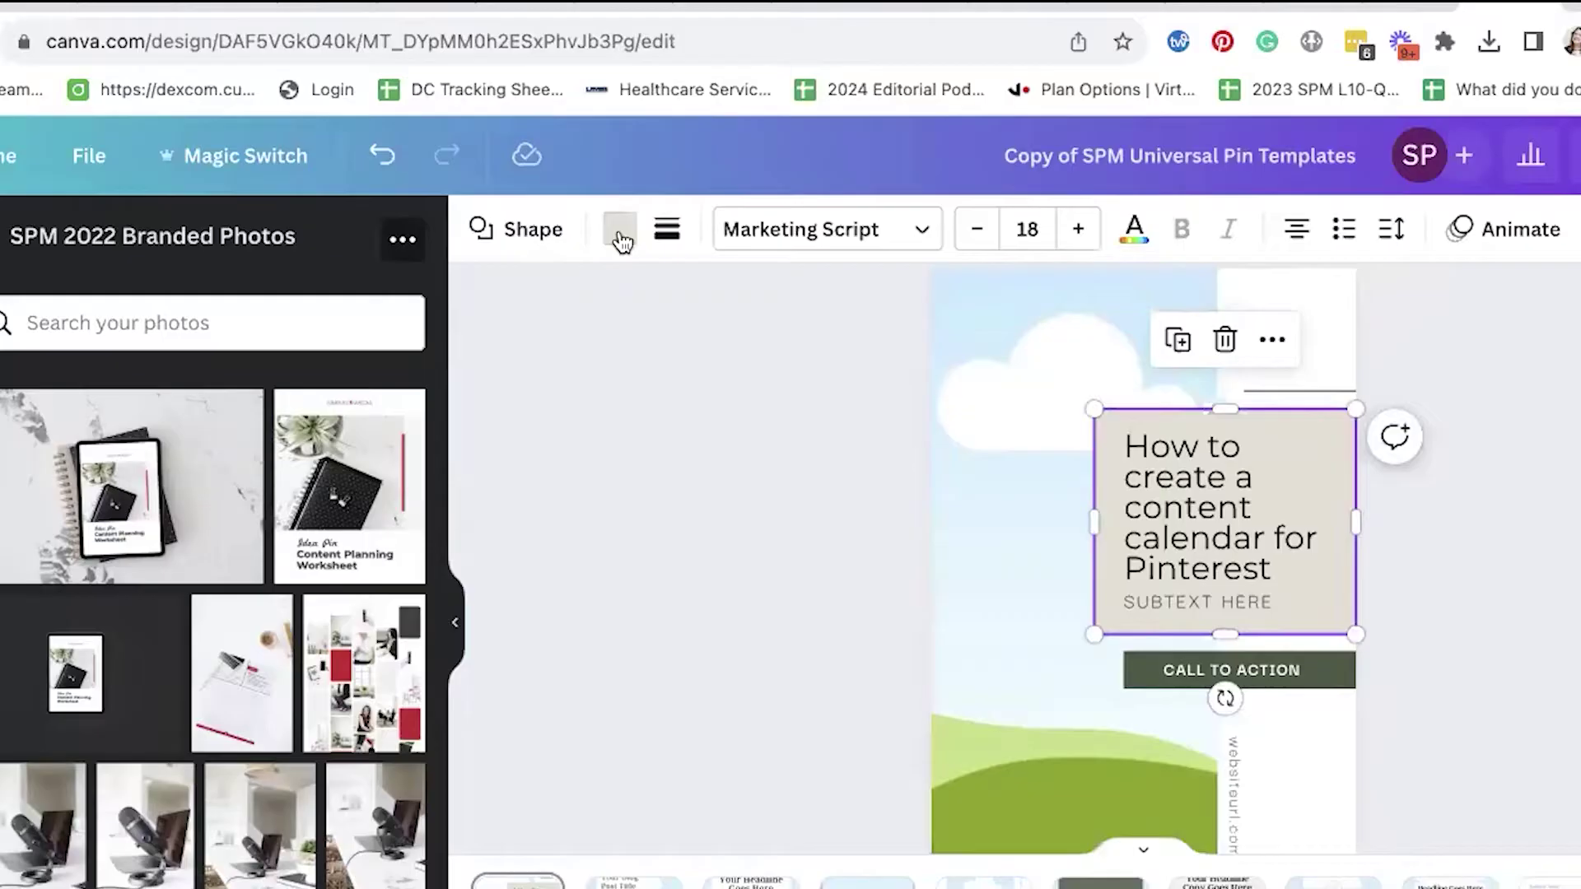
pyautogui.click(620, 230)
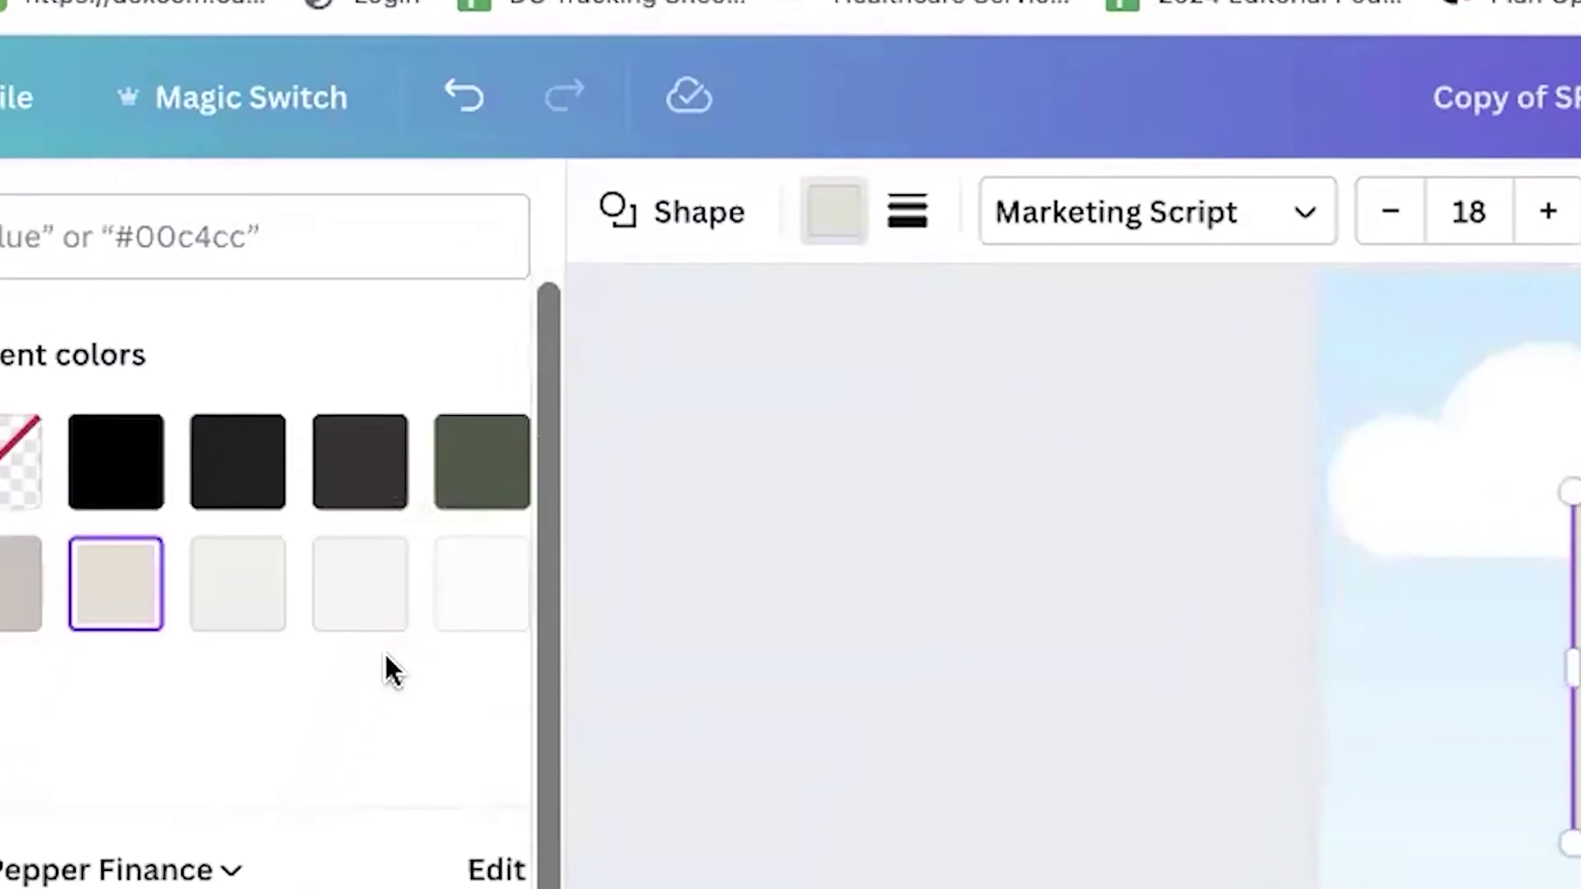
pyautogui.scroll(-4, 386, 656)
pyautogui.scroll(4, 376, 639)
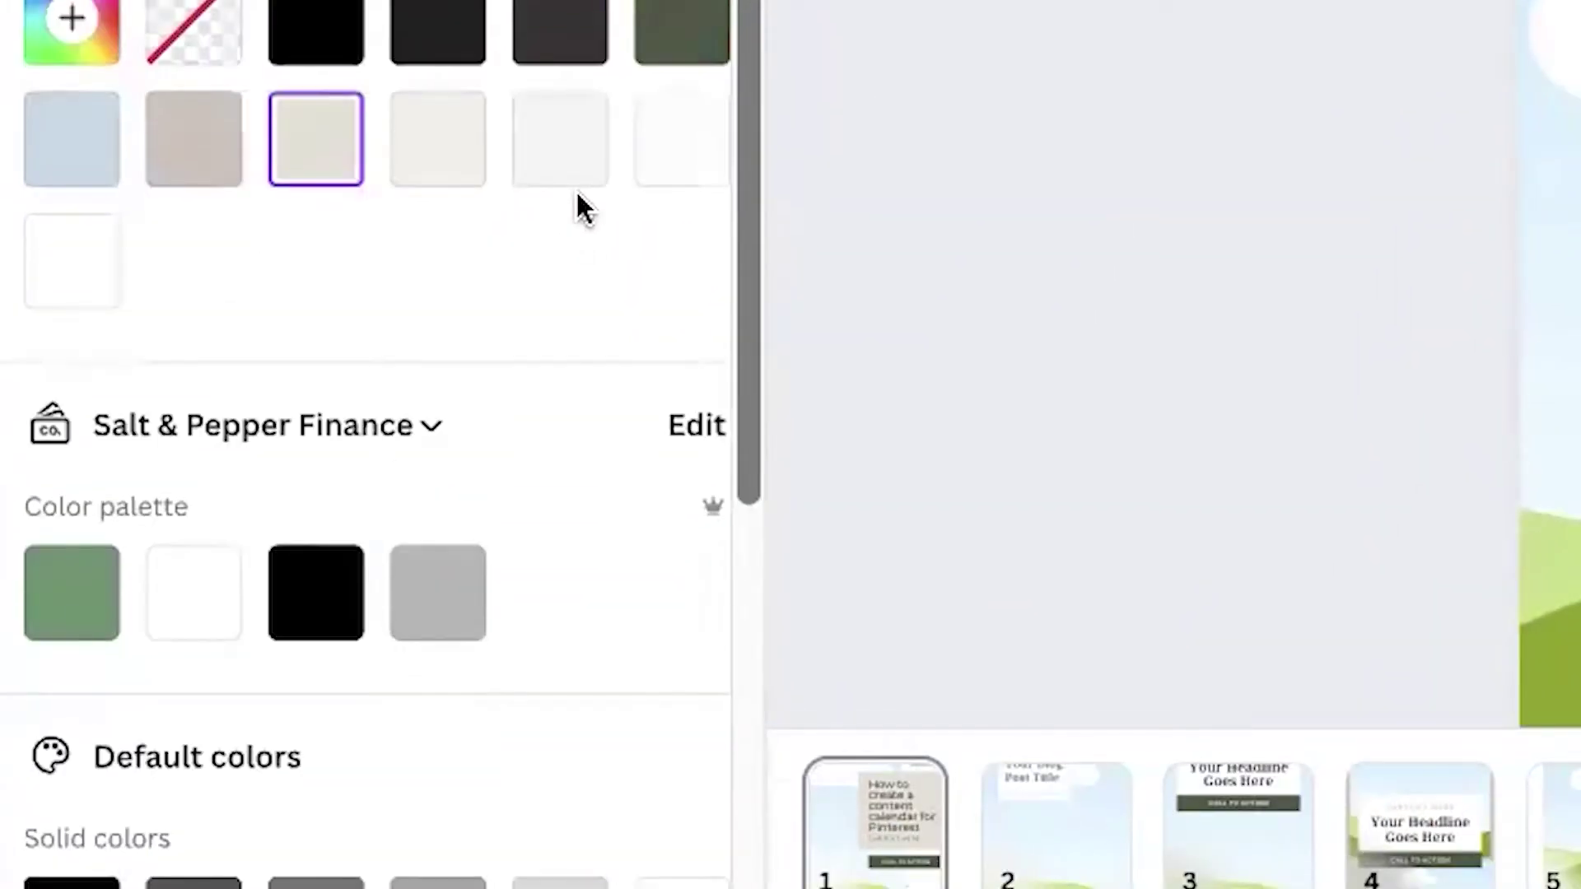
pyautogui.scroll(-6, 576, 339)
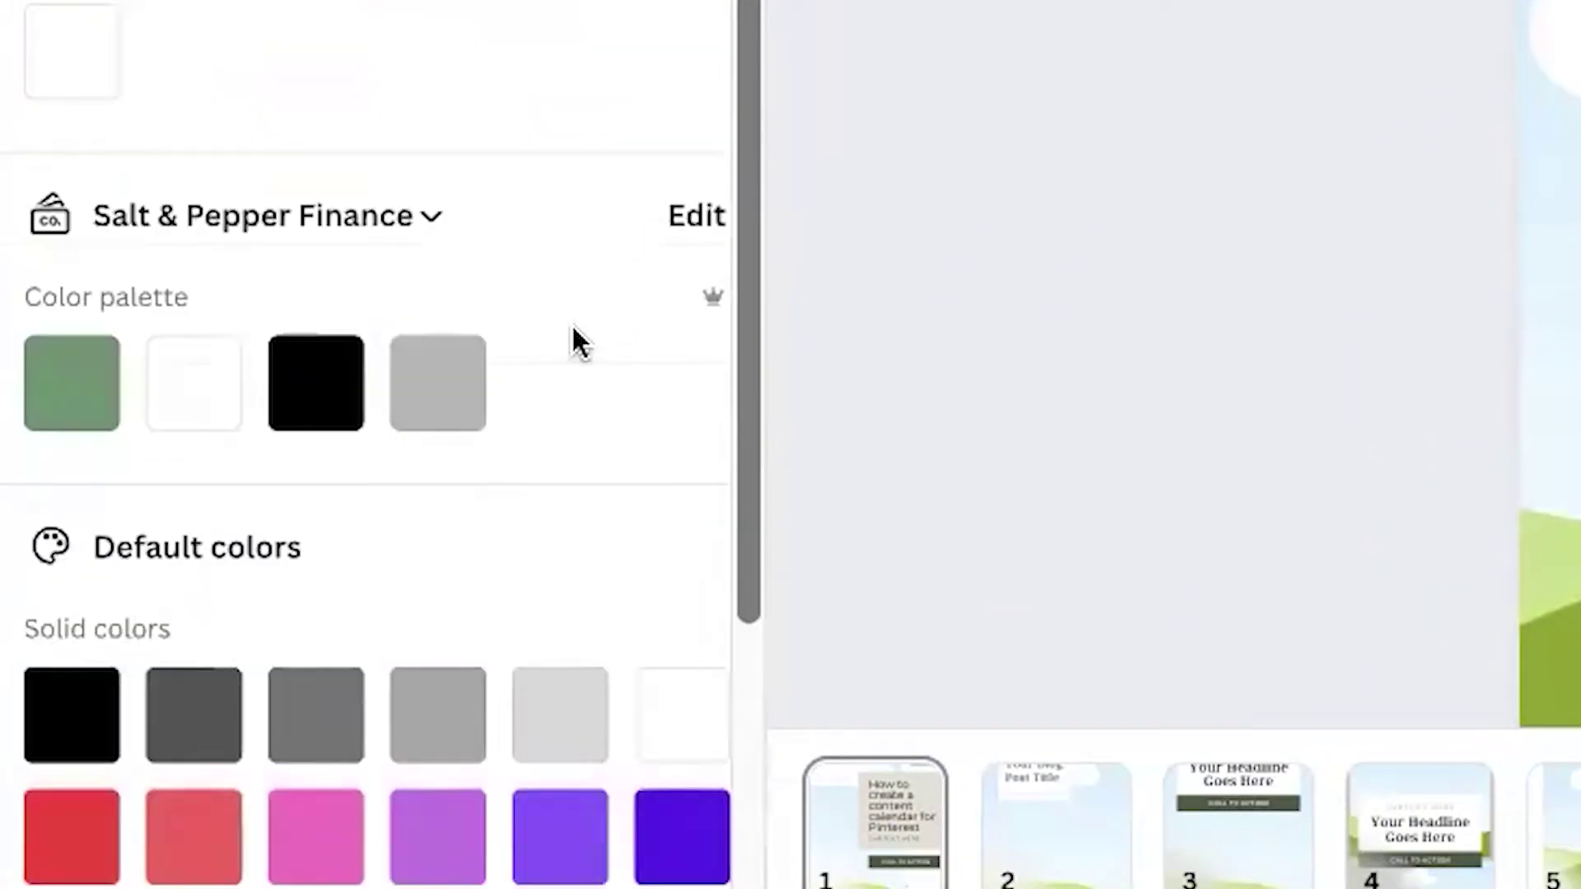
pyautogui.scroll(5, 580, 344)
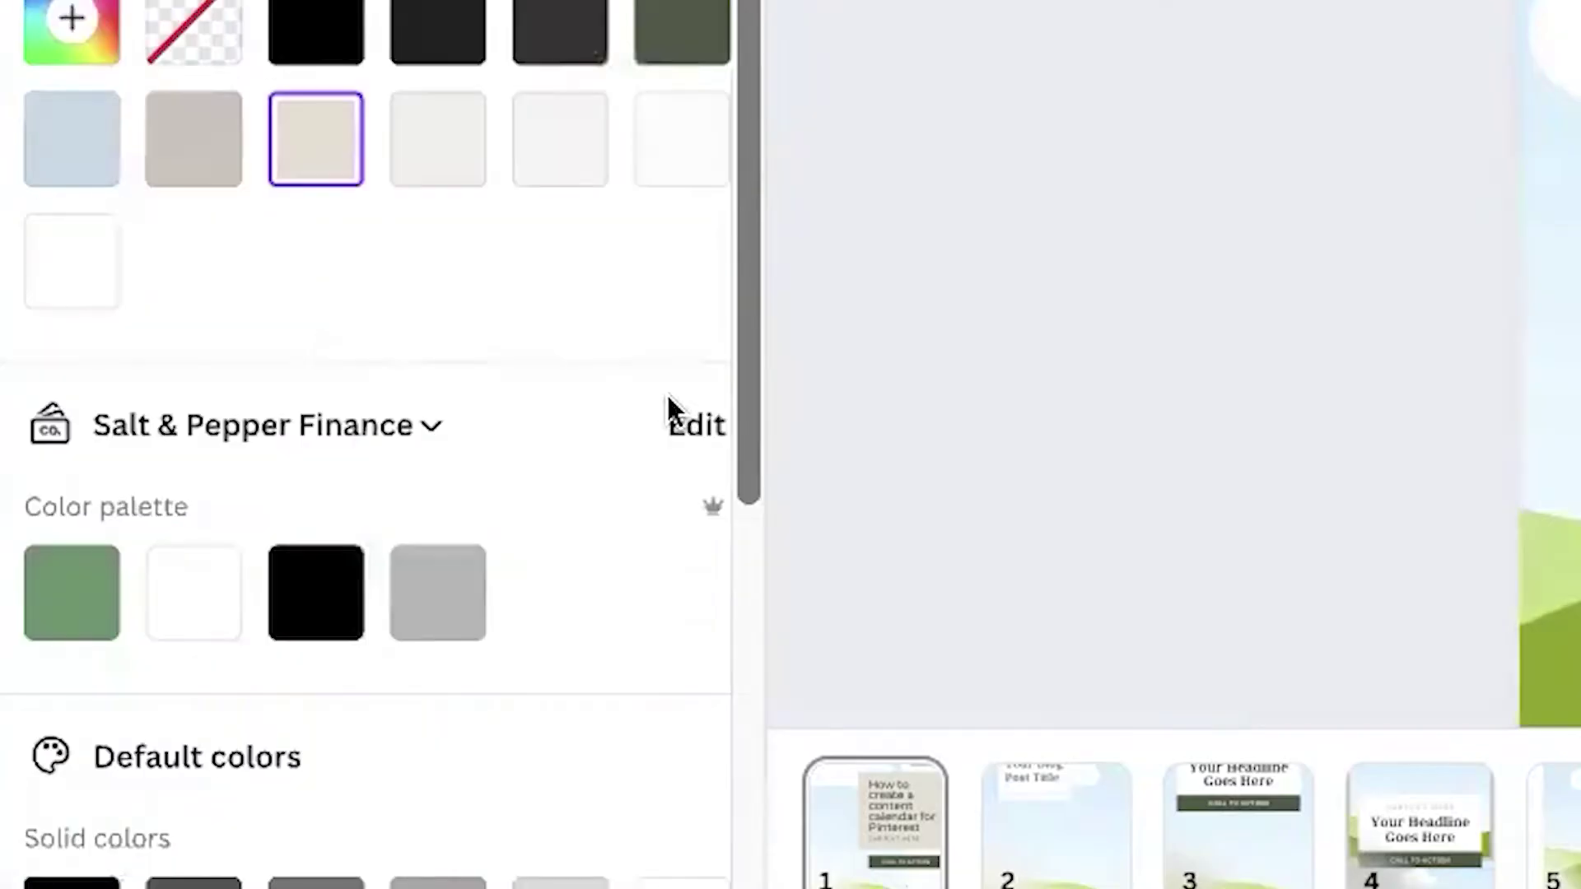
pyautogui.click(434, 445)
pyautogui.click(699, 445)
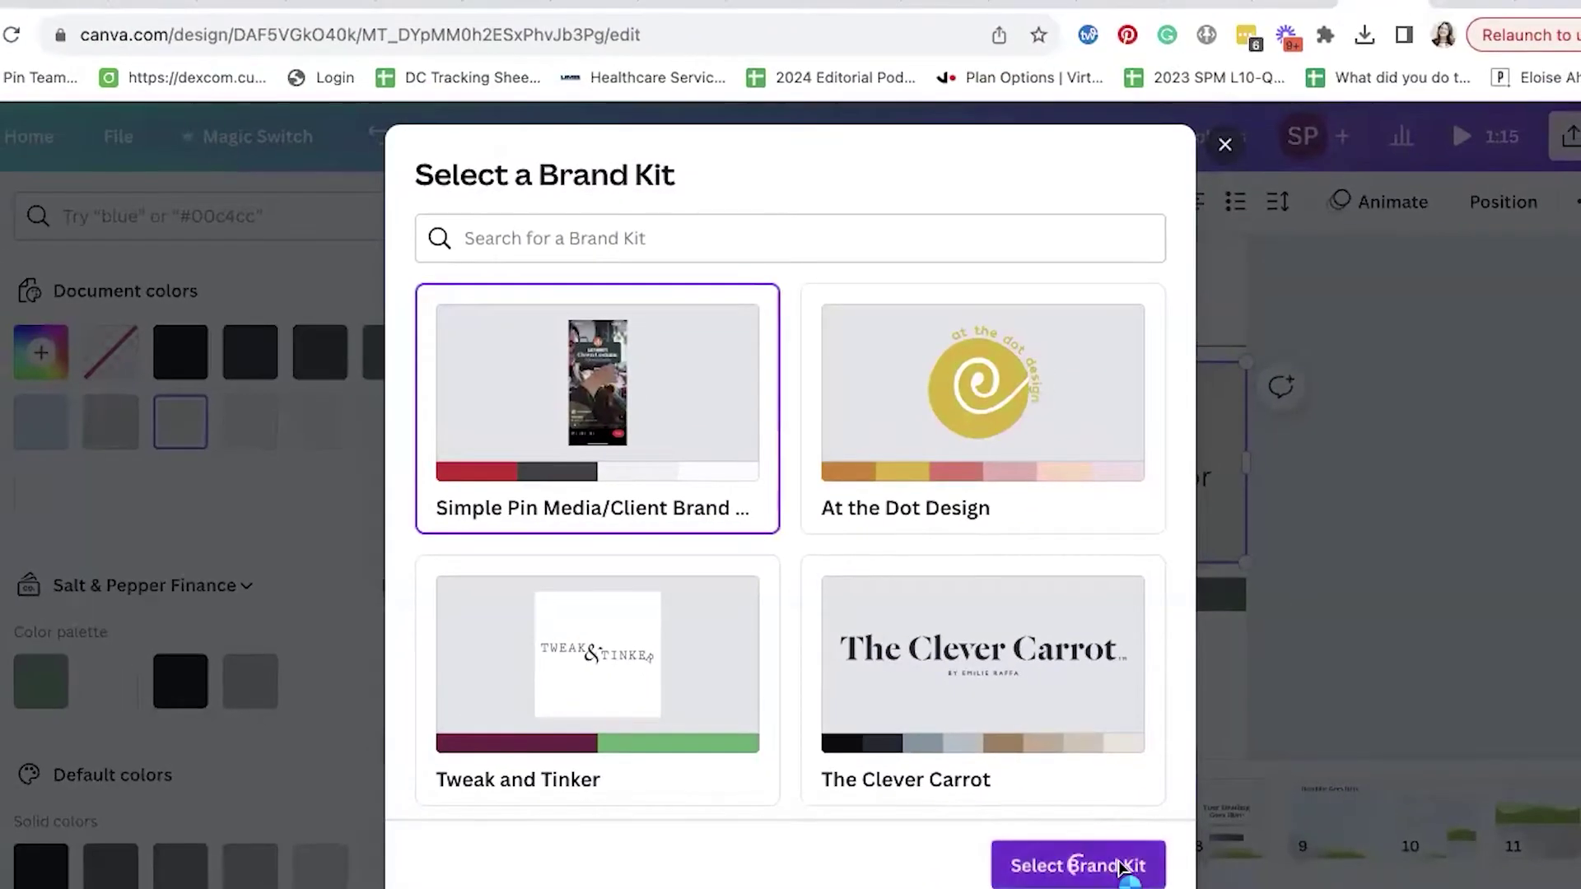
pyautogui.click(1121, 866)
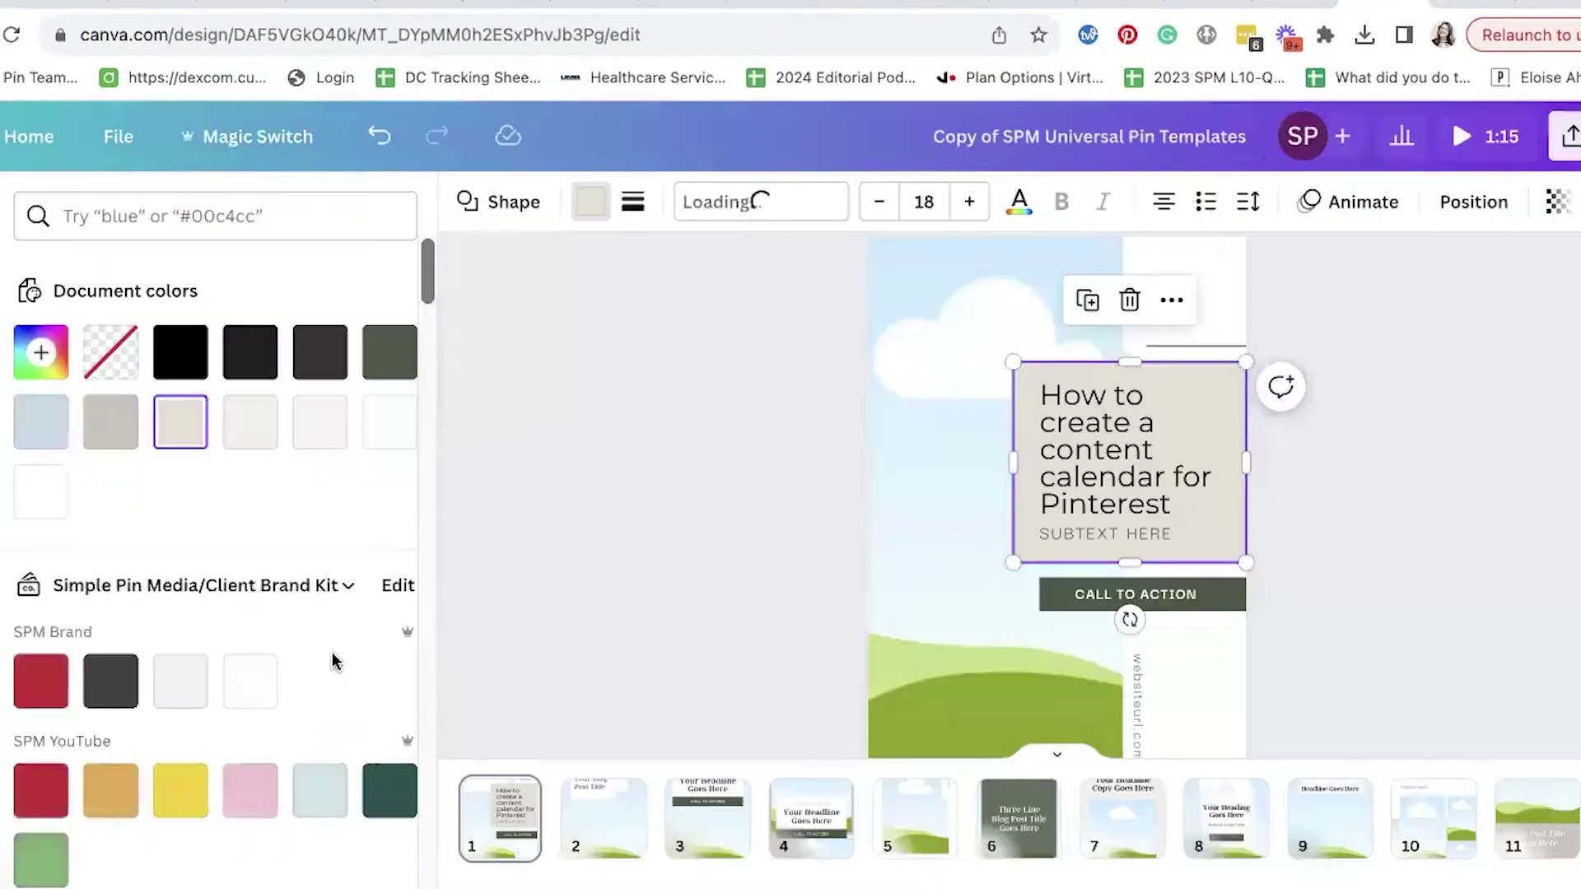
# Step: Fill the headline box with light grey and the call-to-action bar with red from the SPM Brand palette
pyautogui.click(46, 695)
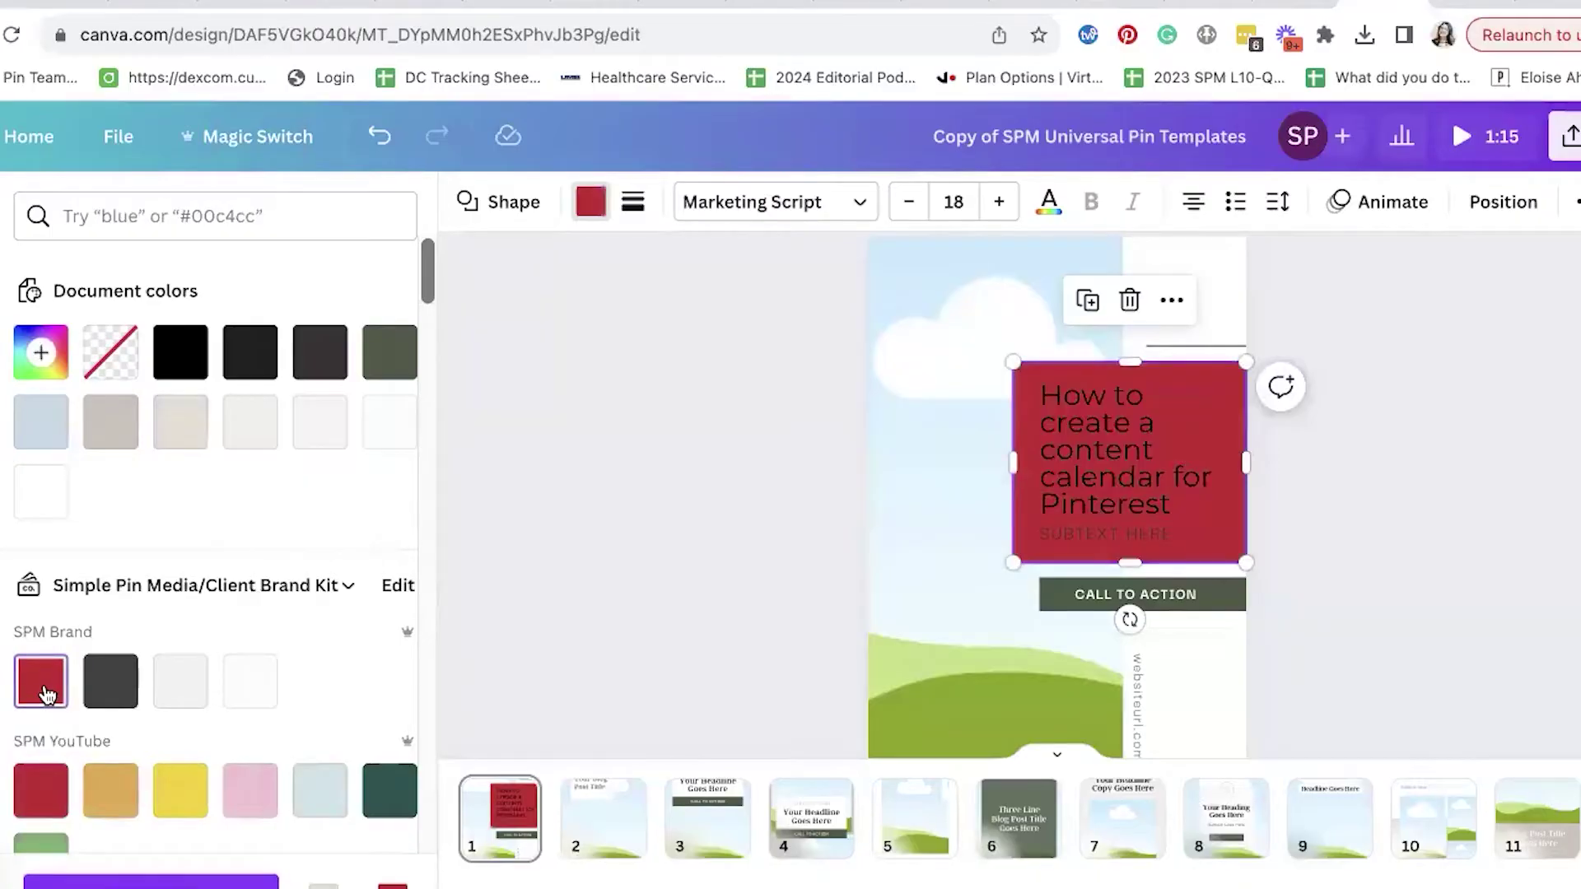
pyautogui.click(181, 696)
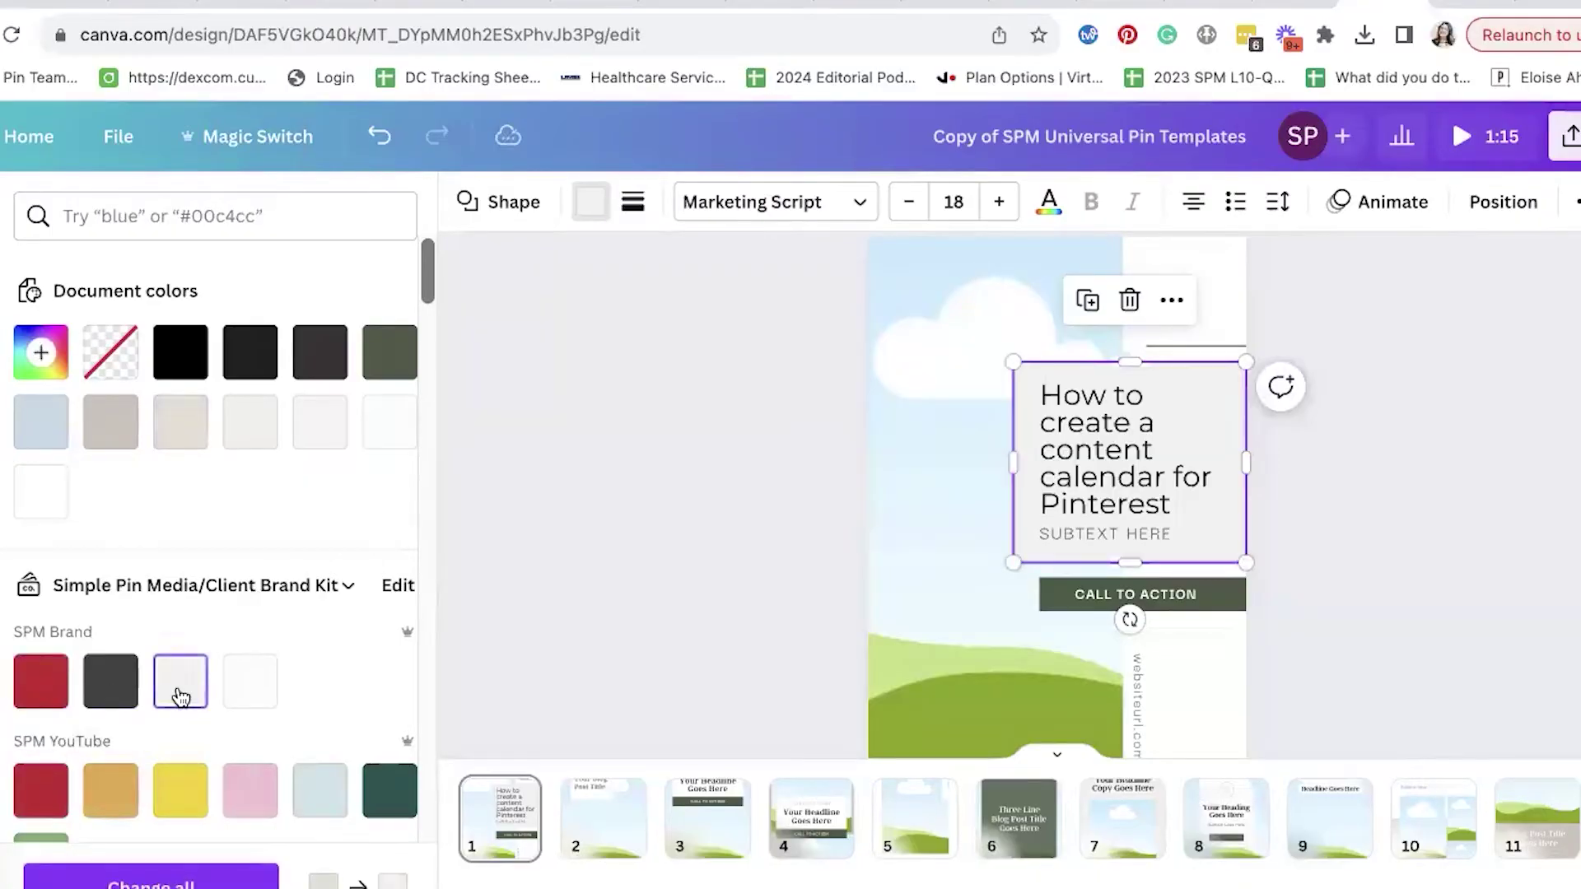
pyautogui.click(1219, 605)
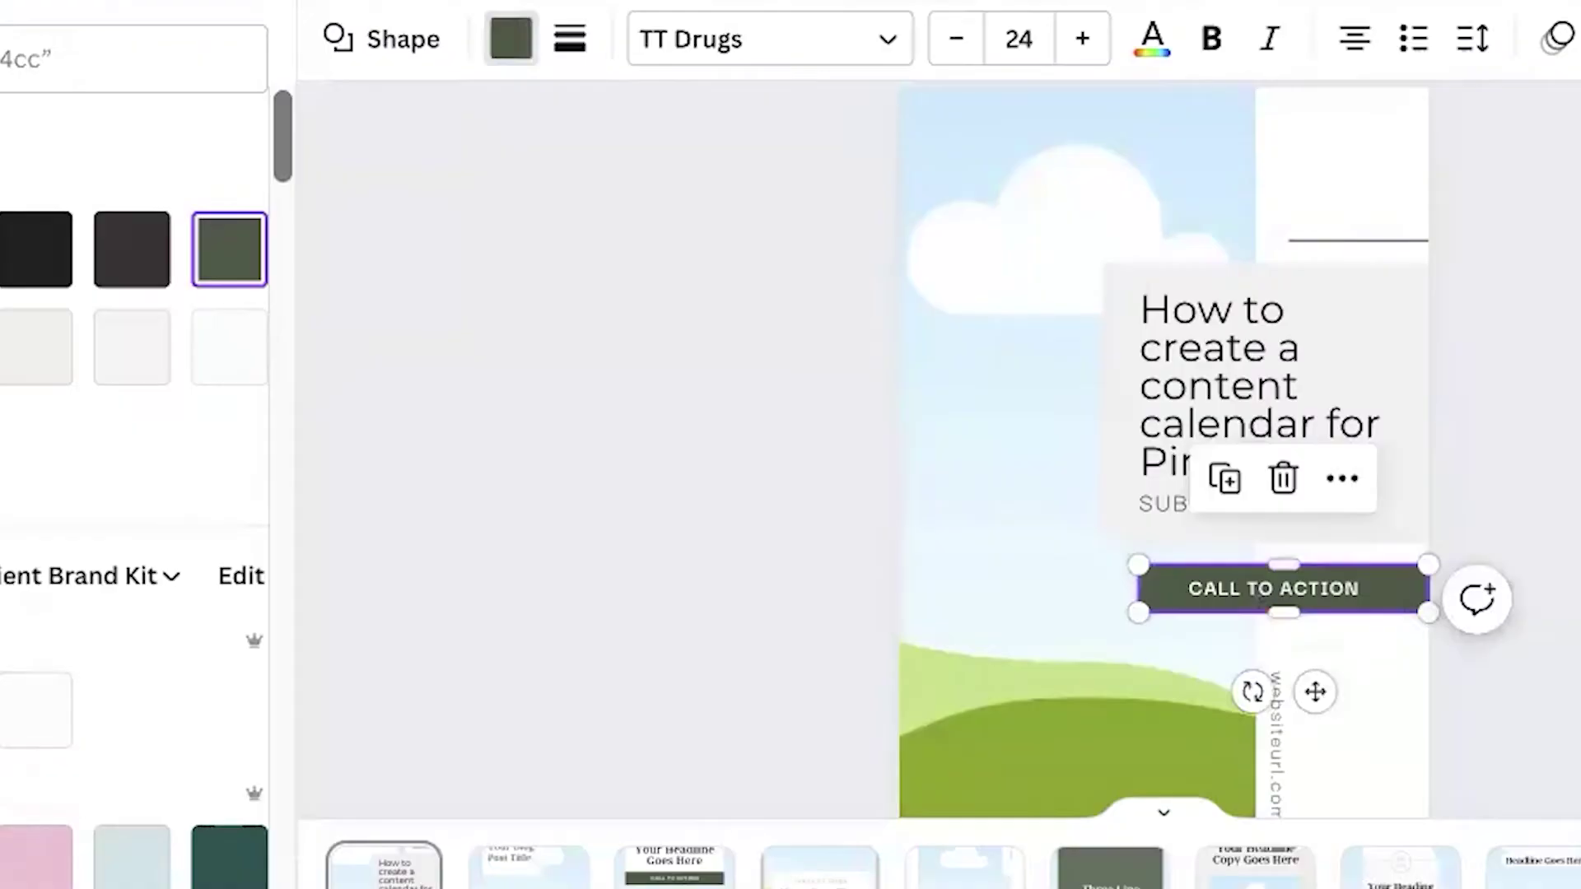
pyautogui.click(41, 680)
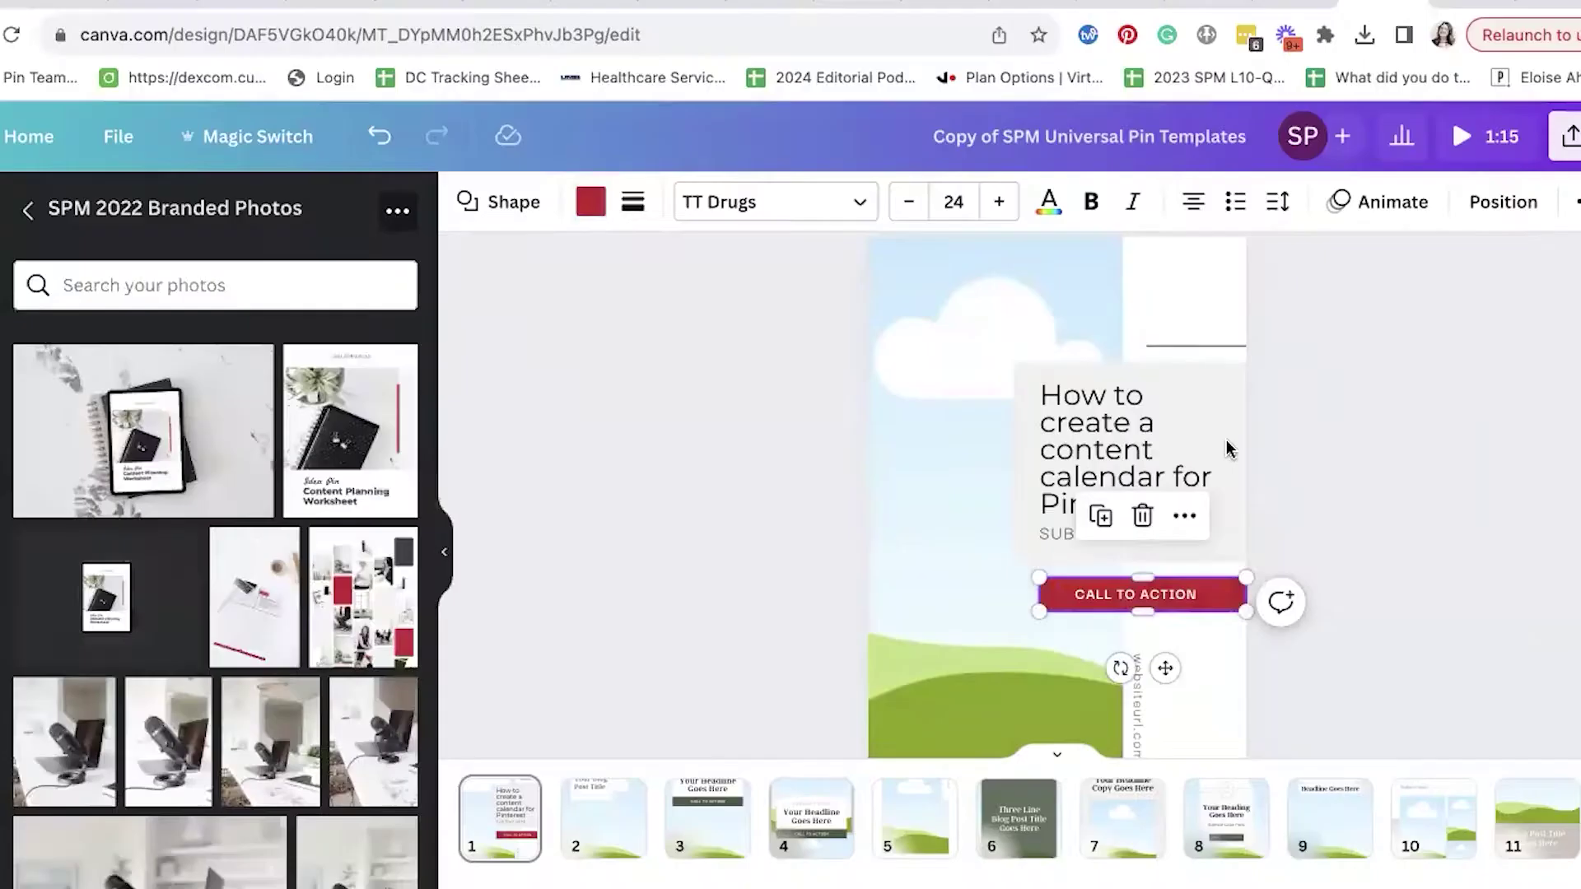
pyautogui.click(1371, 363)
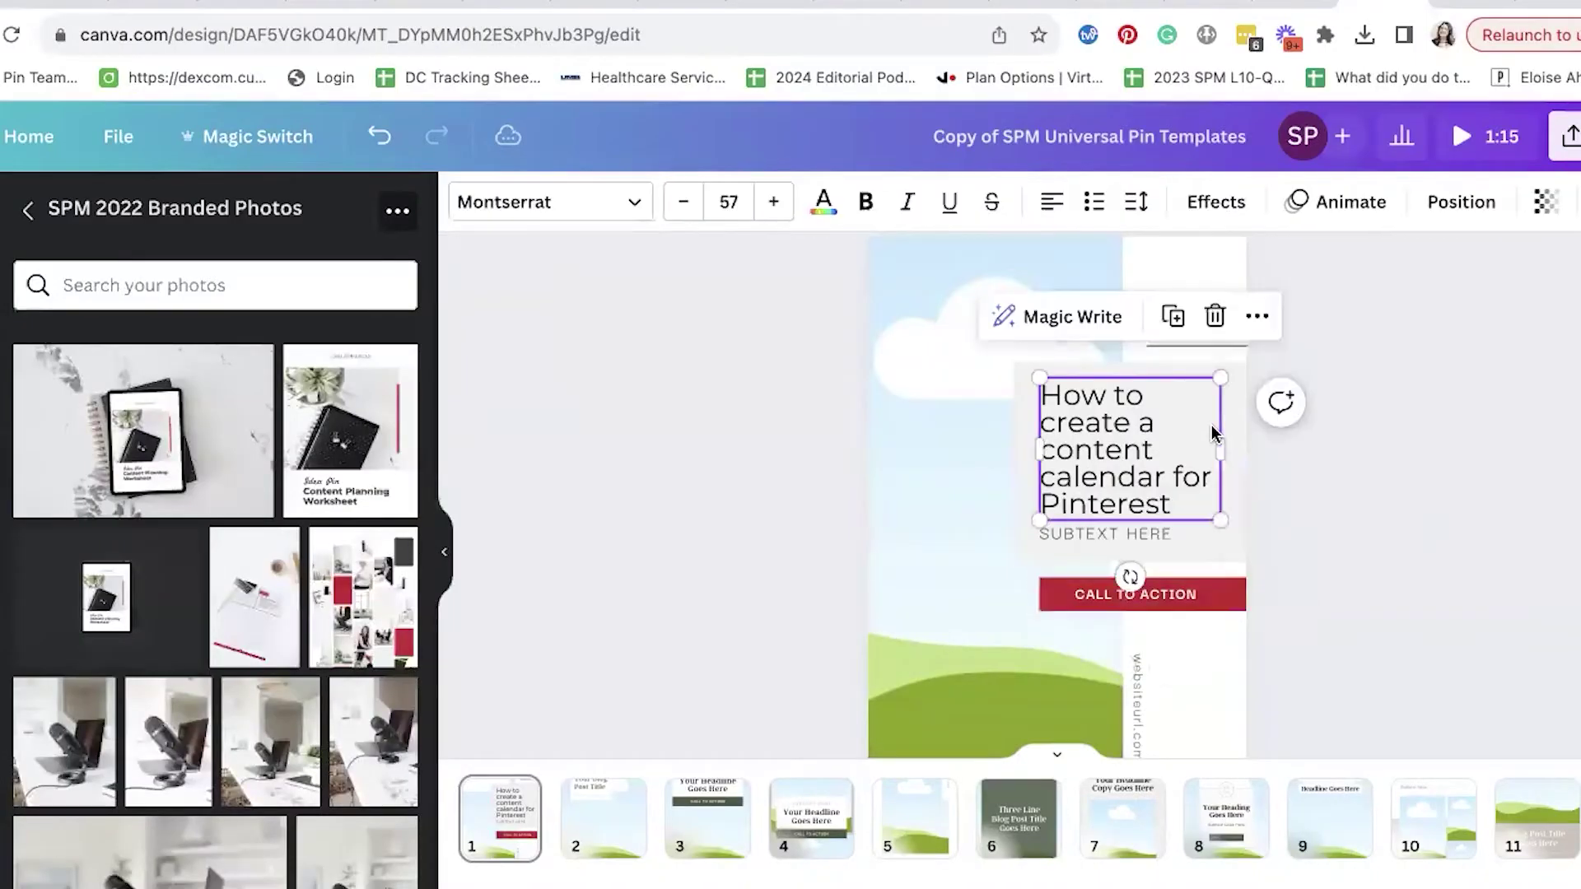
pyautogui.click(1347, 498)
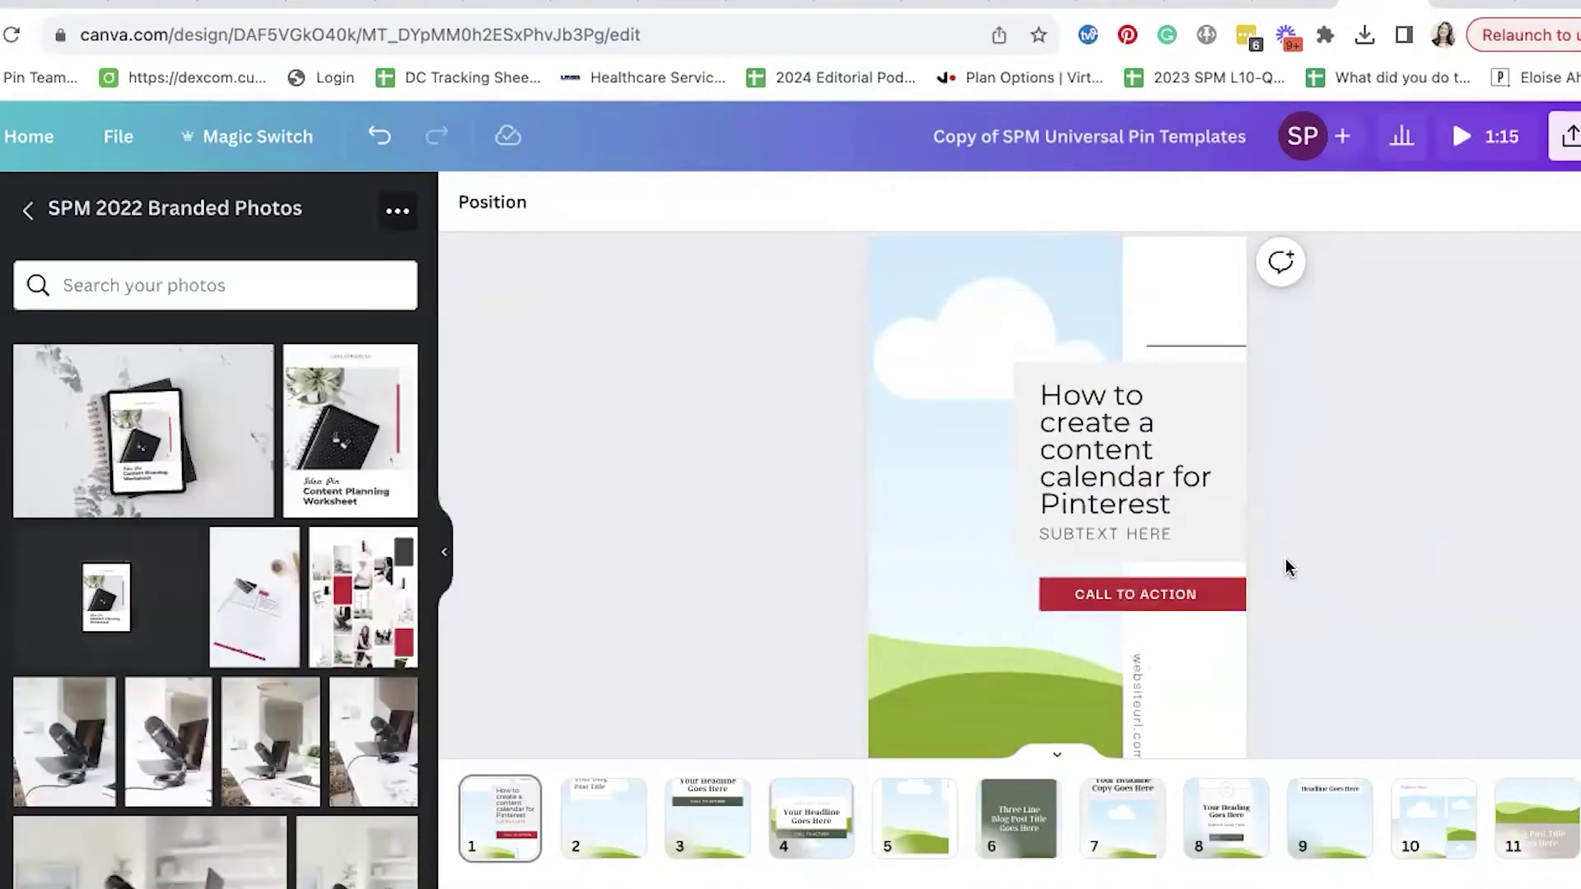
# Step: Replace the subtext with "Learn in 1 hour or less" and widen its text box to about 480
pyautogui.click(1133, 536)
pyautogui.doubleClick(1133, 536)
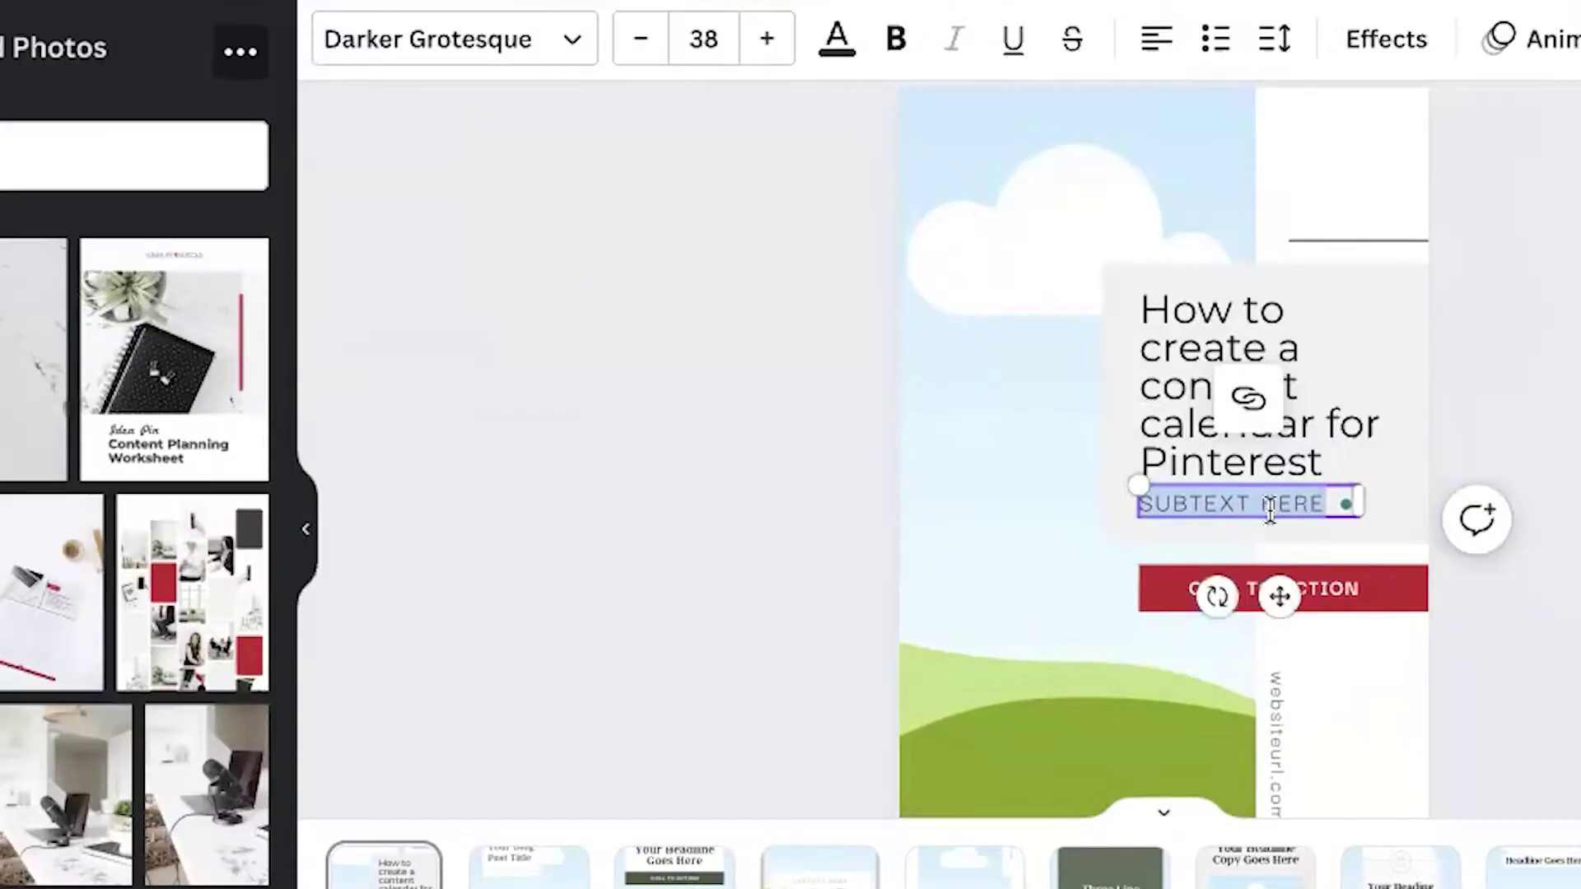
pyautogui.write('Learn')
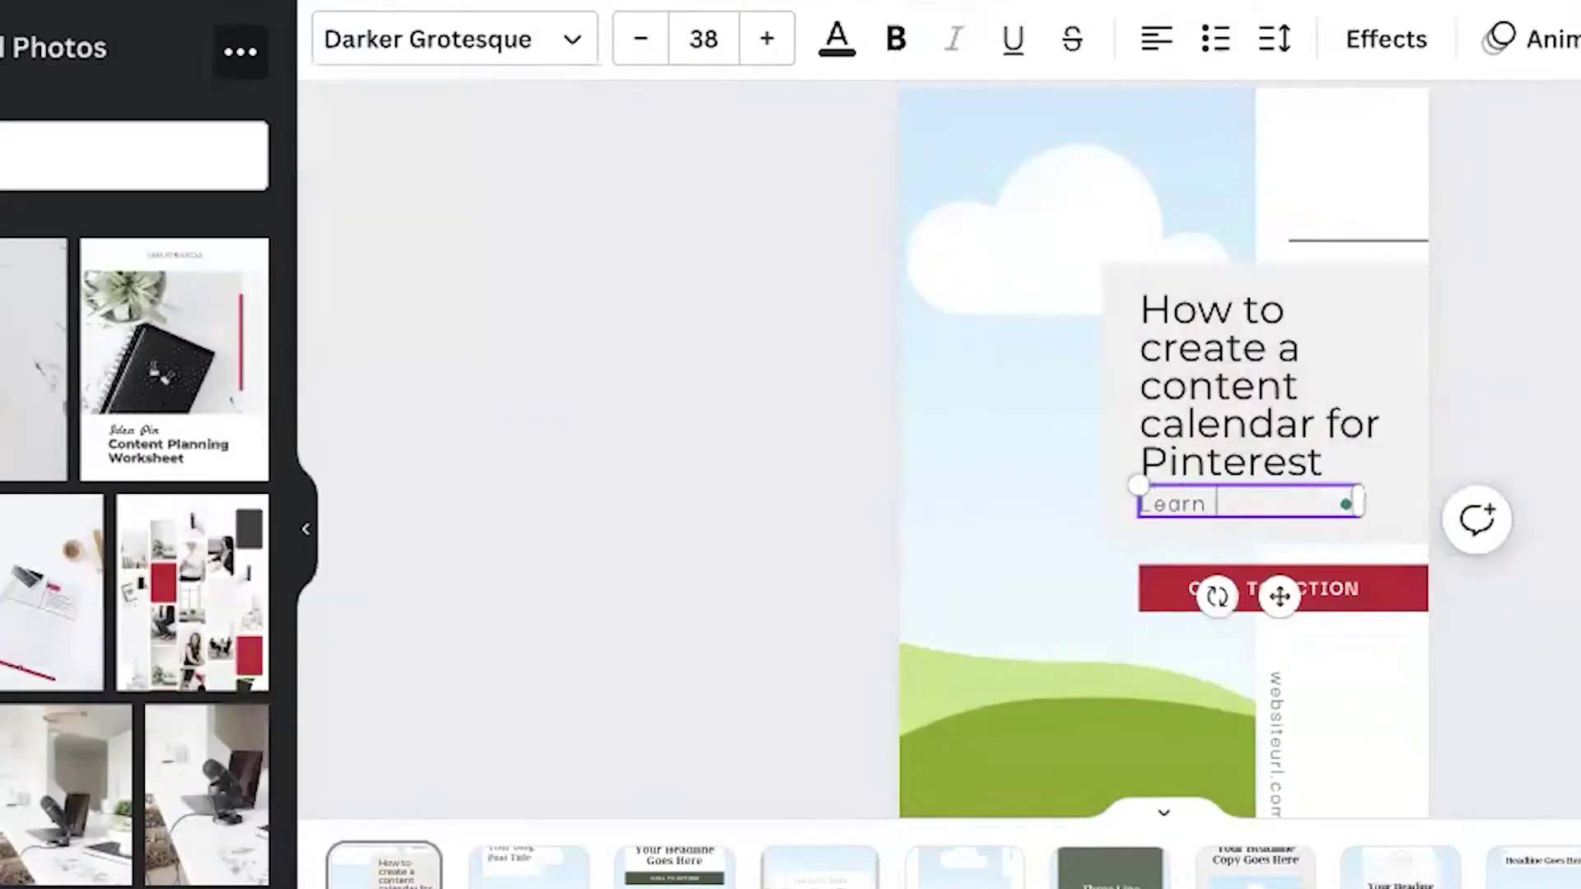
pyautogui.write(' in 1 hour or less')
pyautogui.moveTo(1360, 502); pyautogui.dragTo(1410, 508)
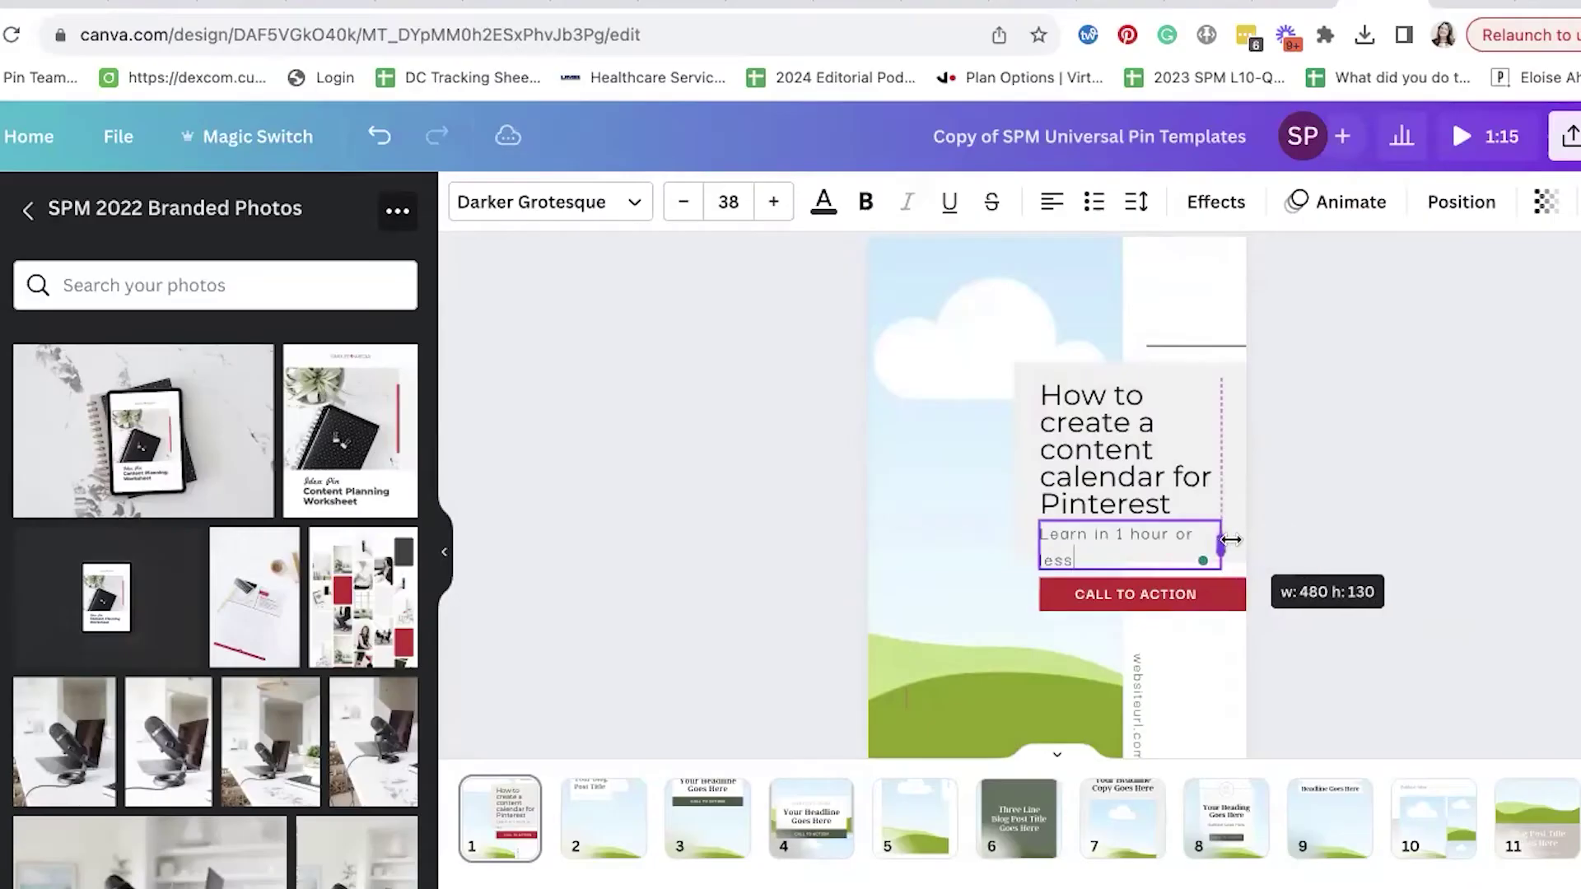
# Step: Widen the subtext box slightly and reduce the subtext's font size to 35 so it fits on one line
pyautogui.moveTo(1234, 537); pyautogui.dragTo(1232, 537)
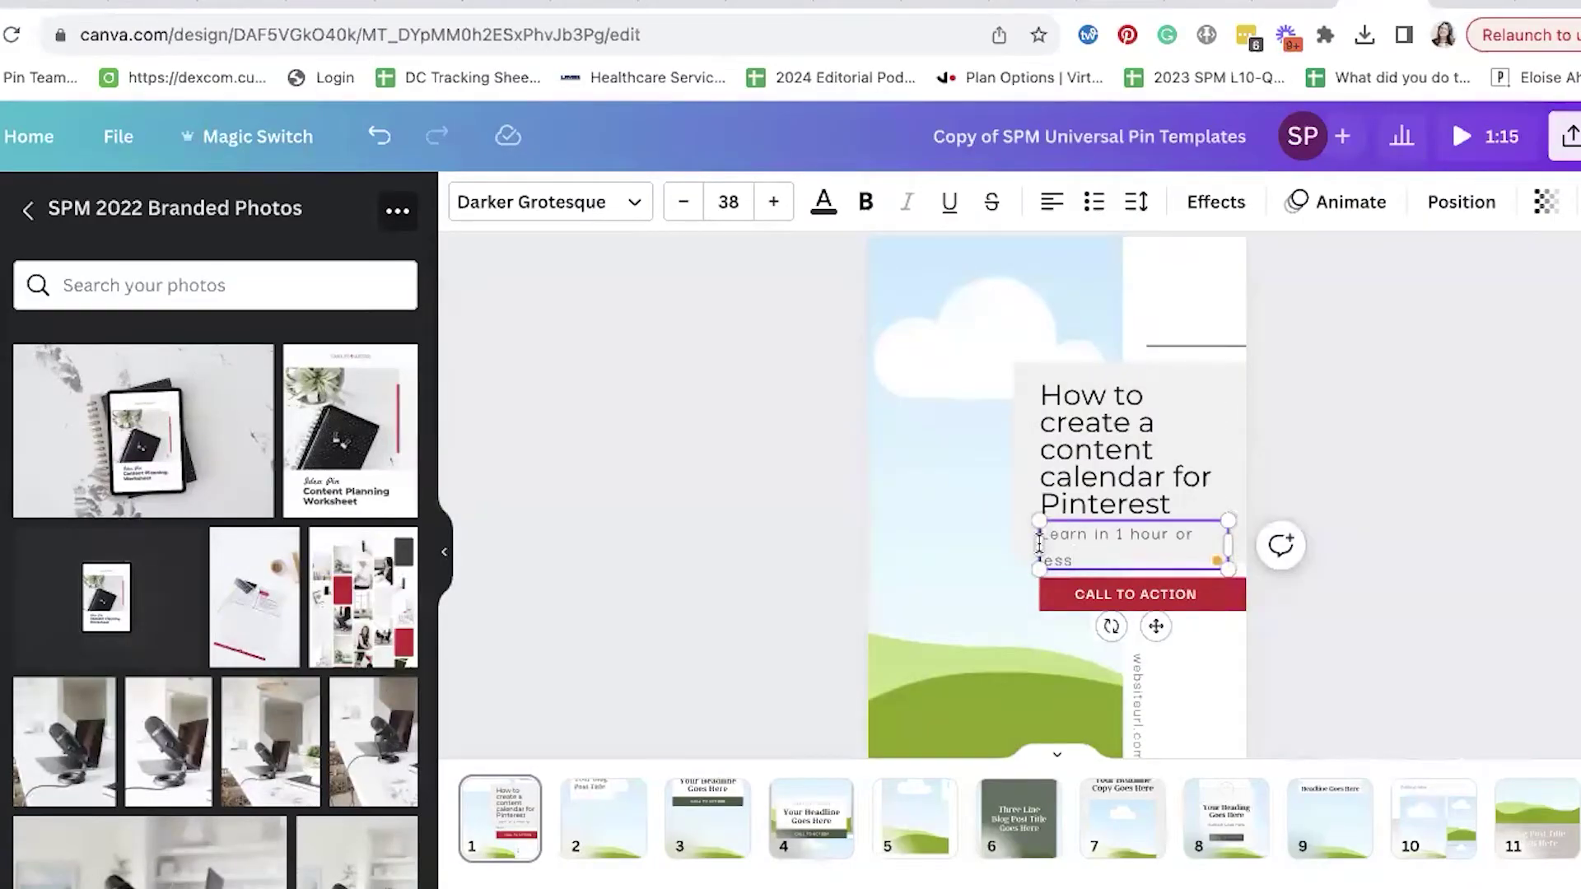
pyautogui.tripleClick(1069, 544)
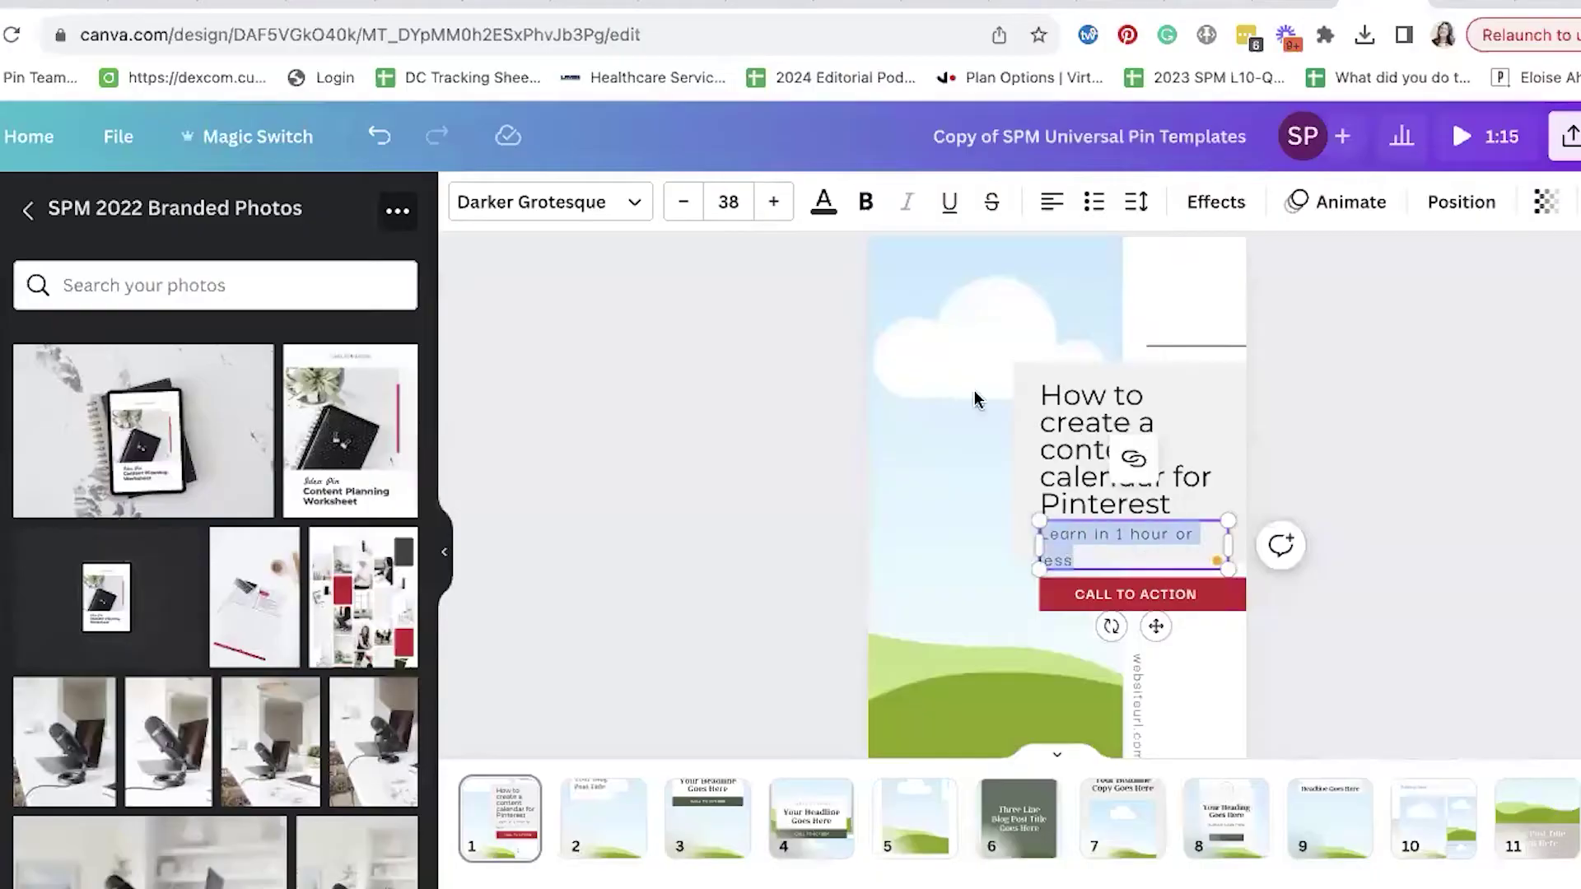
pyautogui.click(689, 204)
pyautogui.click(688, 205)
pyautogui.click(689, 208)
pyautogui.click(1299, 414)
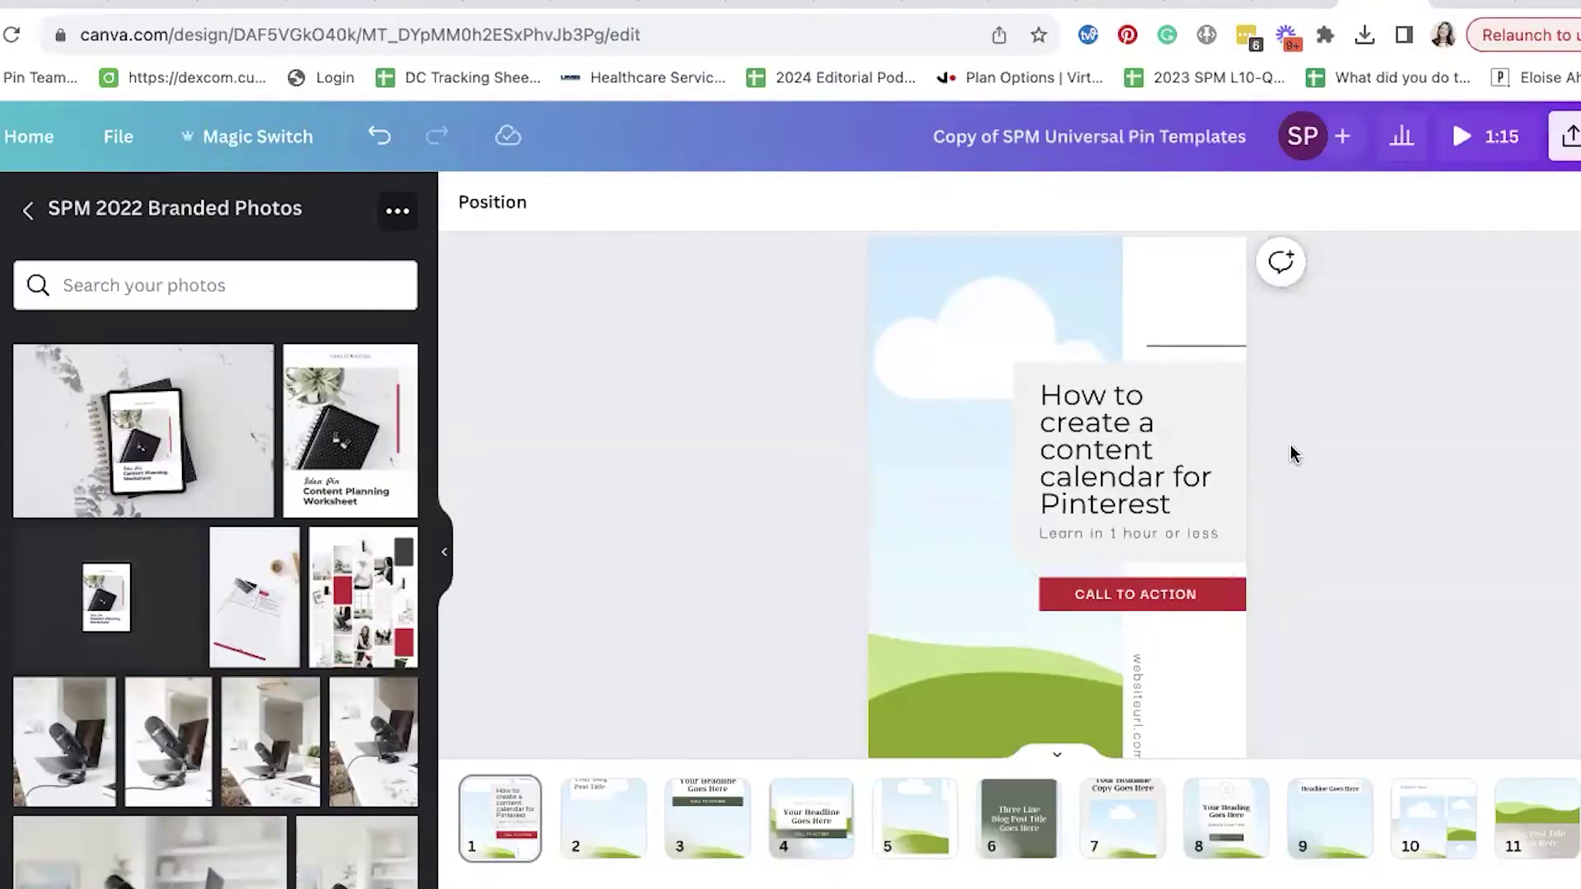
# Step: Change the subtext font to Montserrat and replace Darker Grotesque with it throughout the whole design
pyautogui.click(1137, 534)
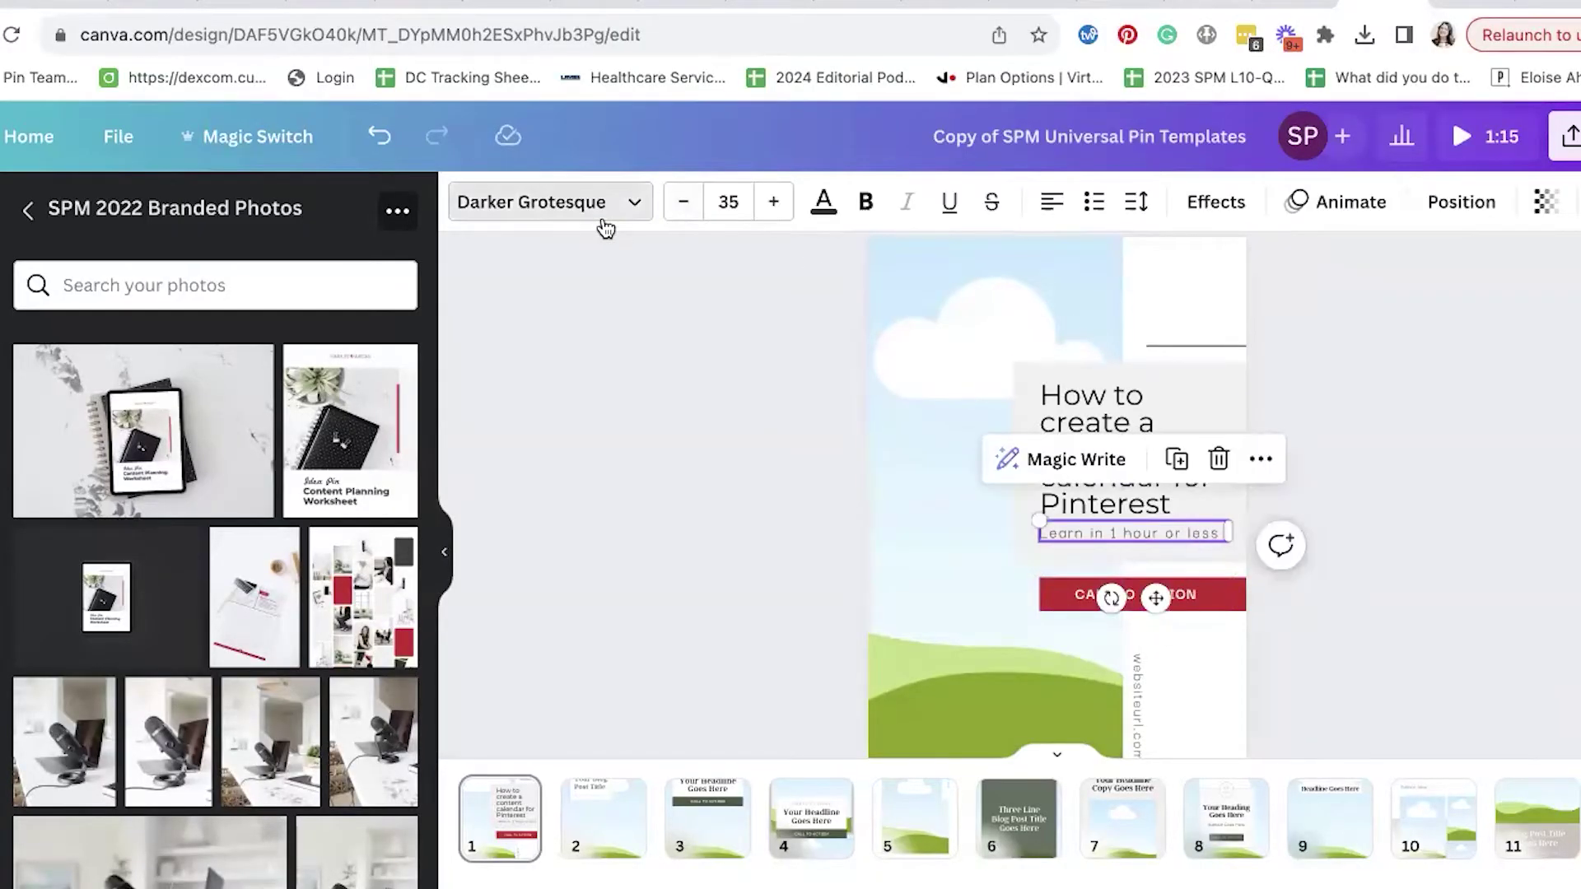
pyautogui.click(602, 221)
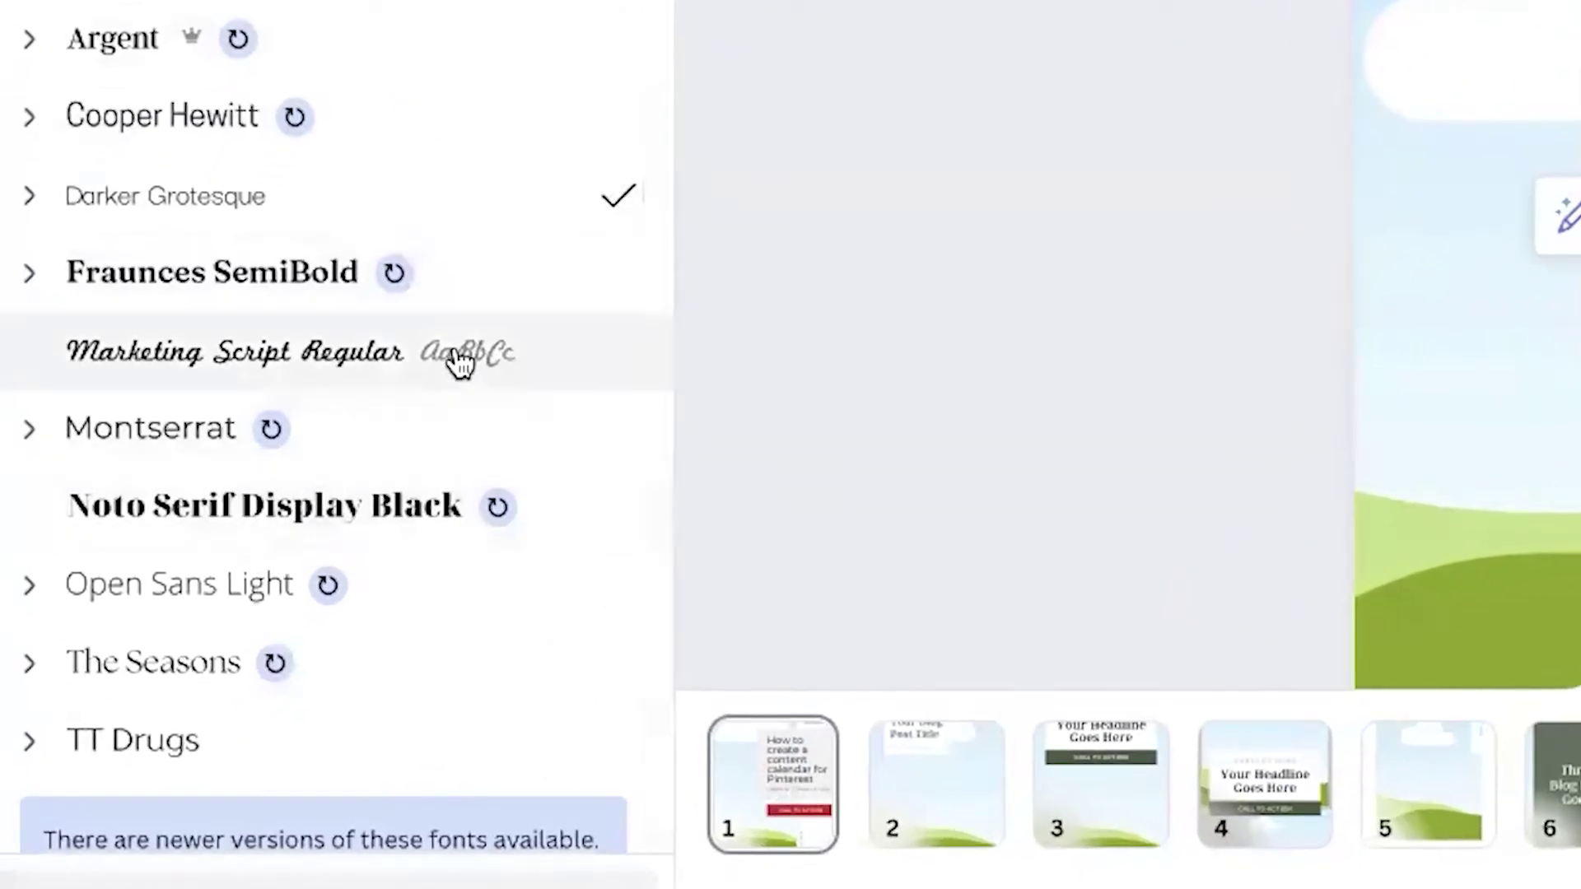
pyautogui.scroll(-9, 452, 360)
pyautogui.scroll(11, 290, 391)
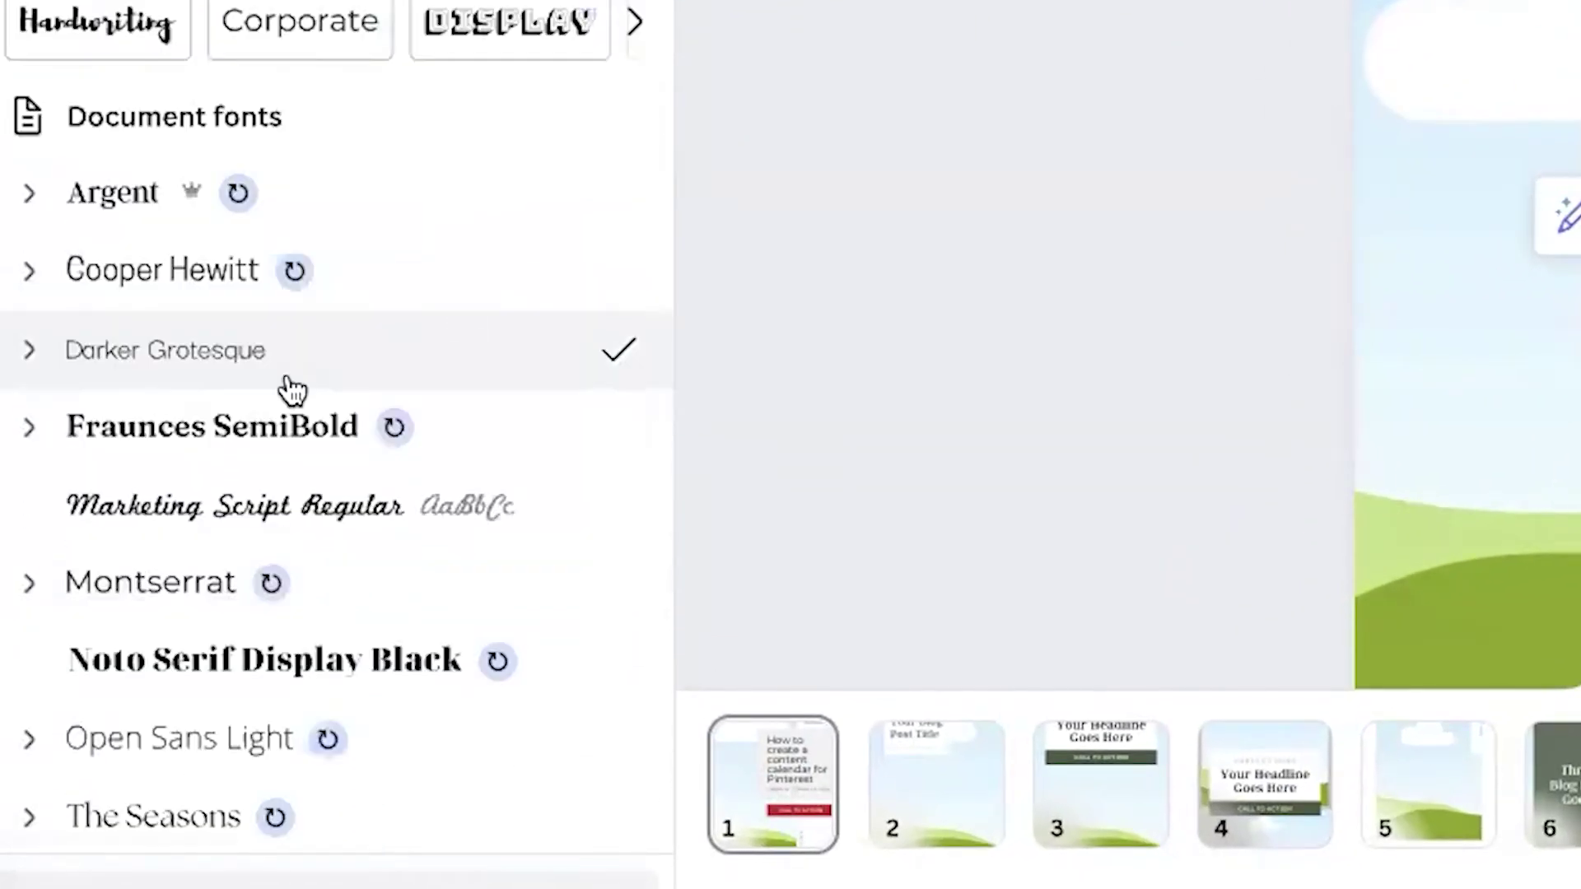
pyautogui.click(251, 520)
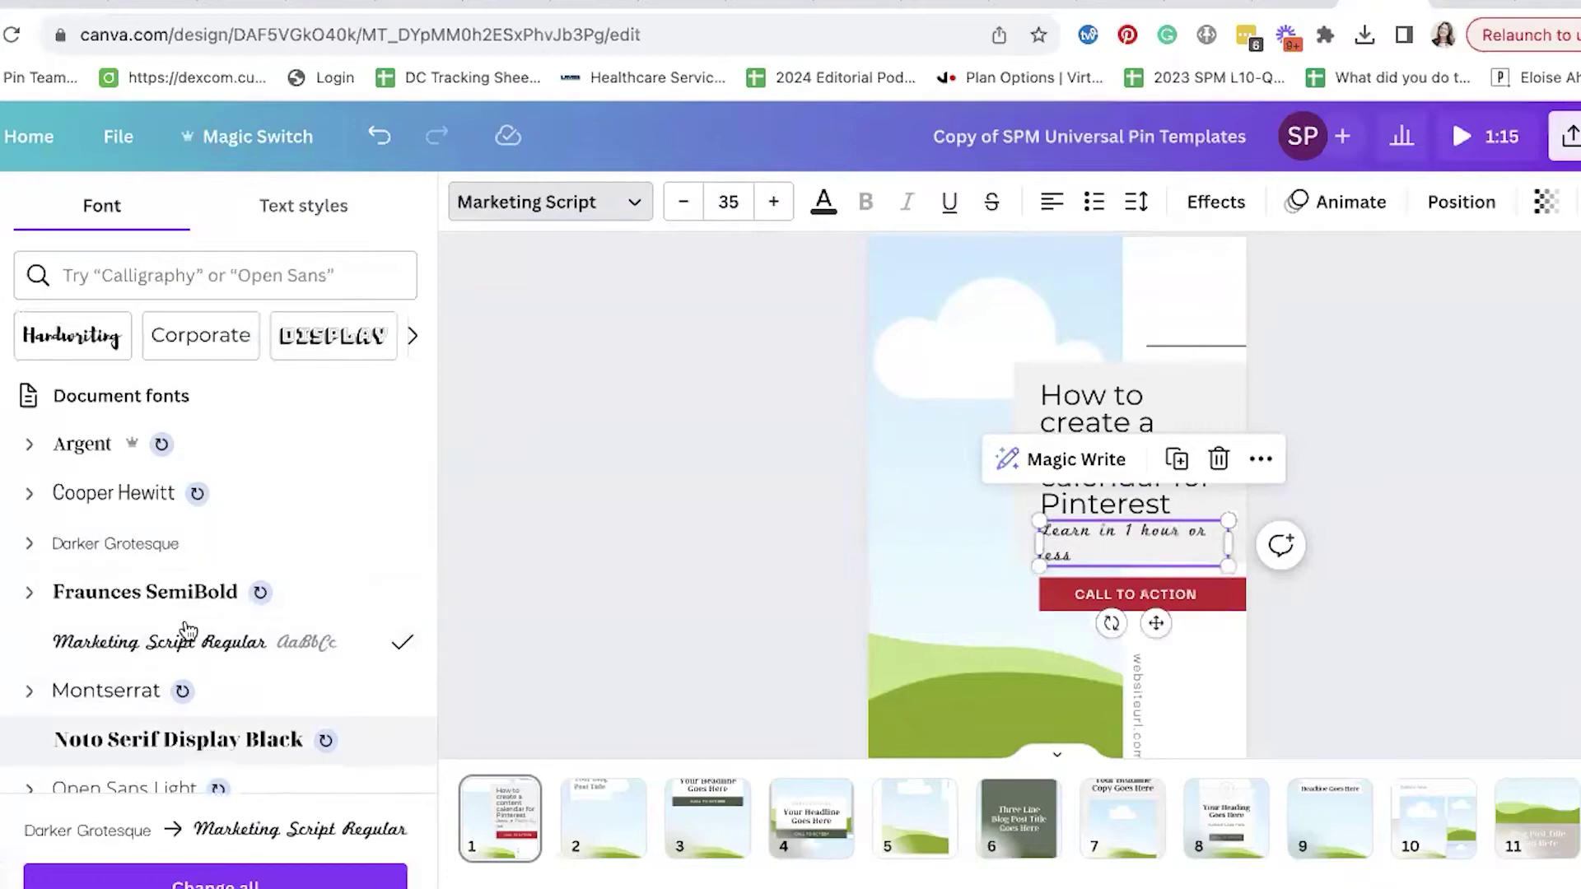
pyautogui.click(132, 699)
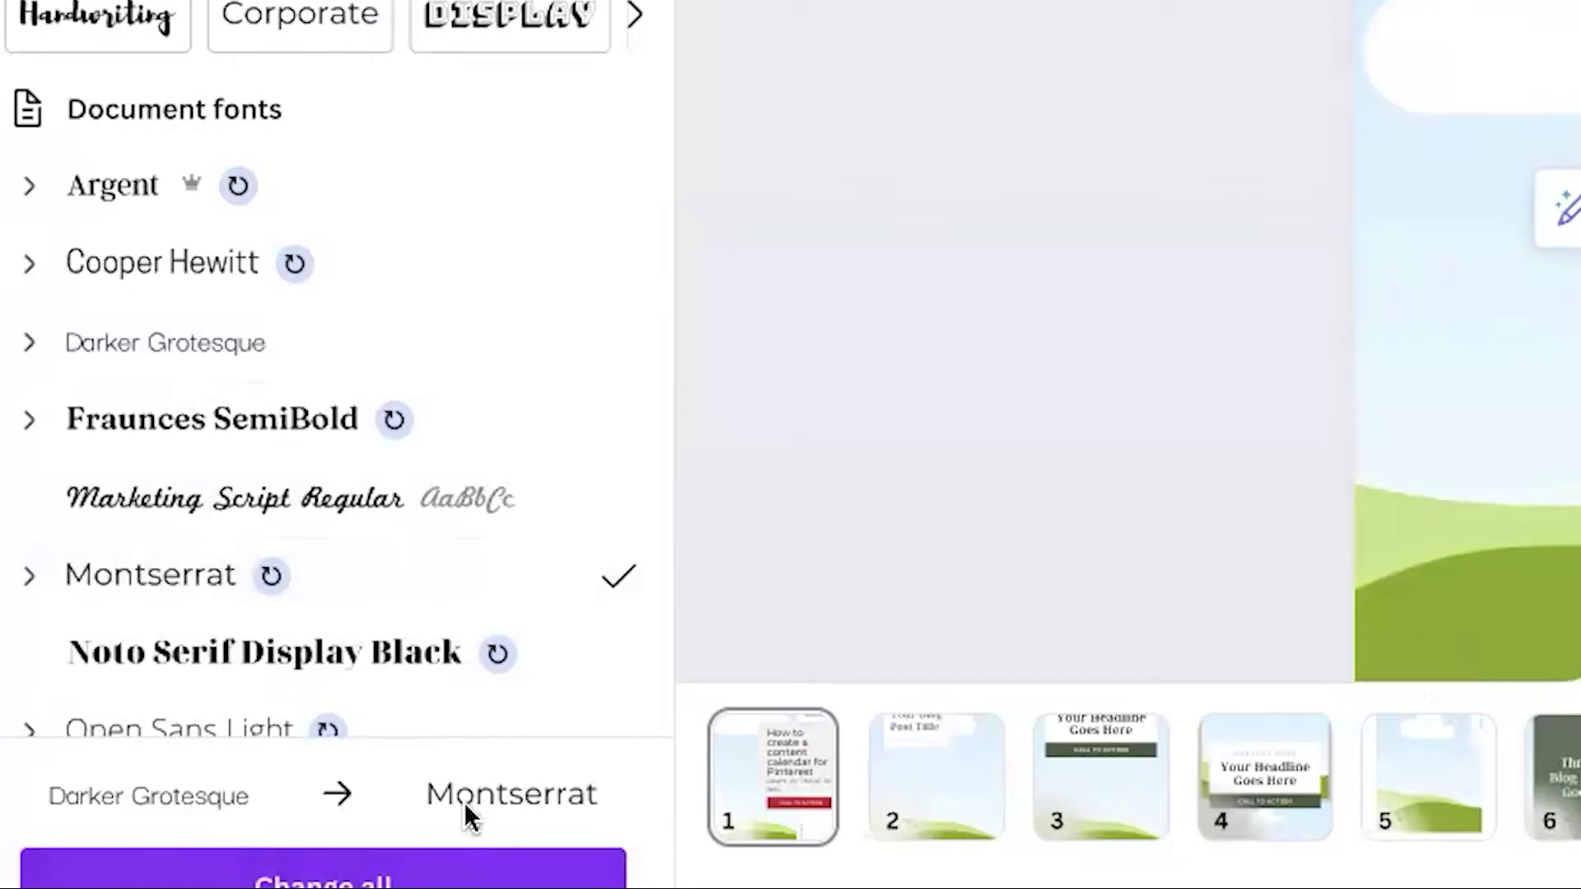
pyautogui.click(461, 868)
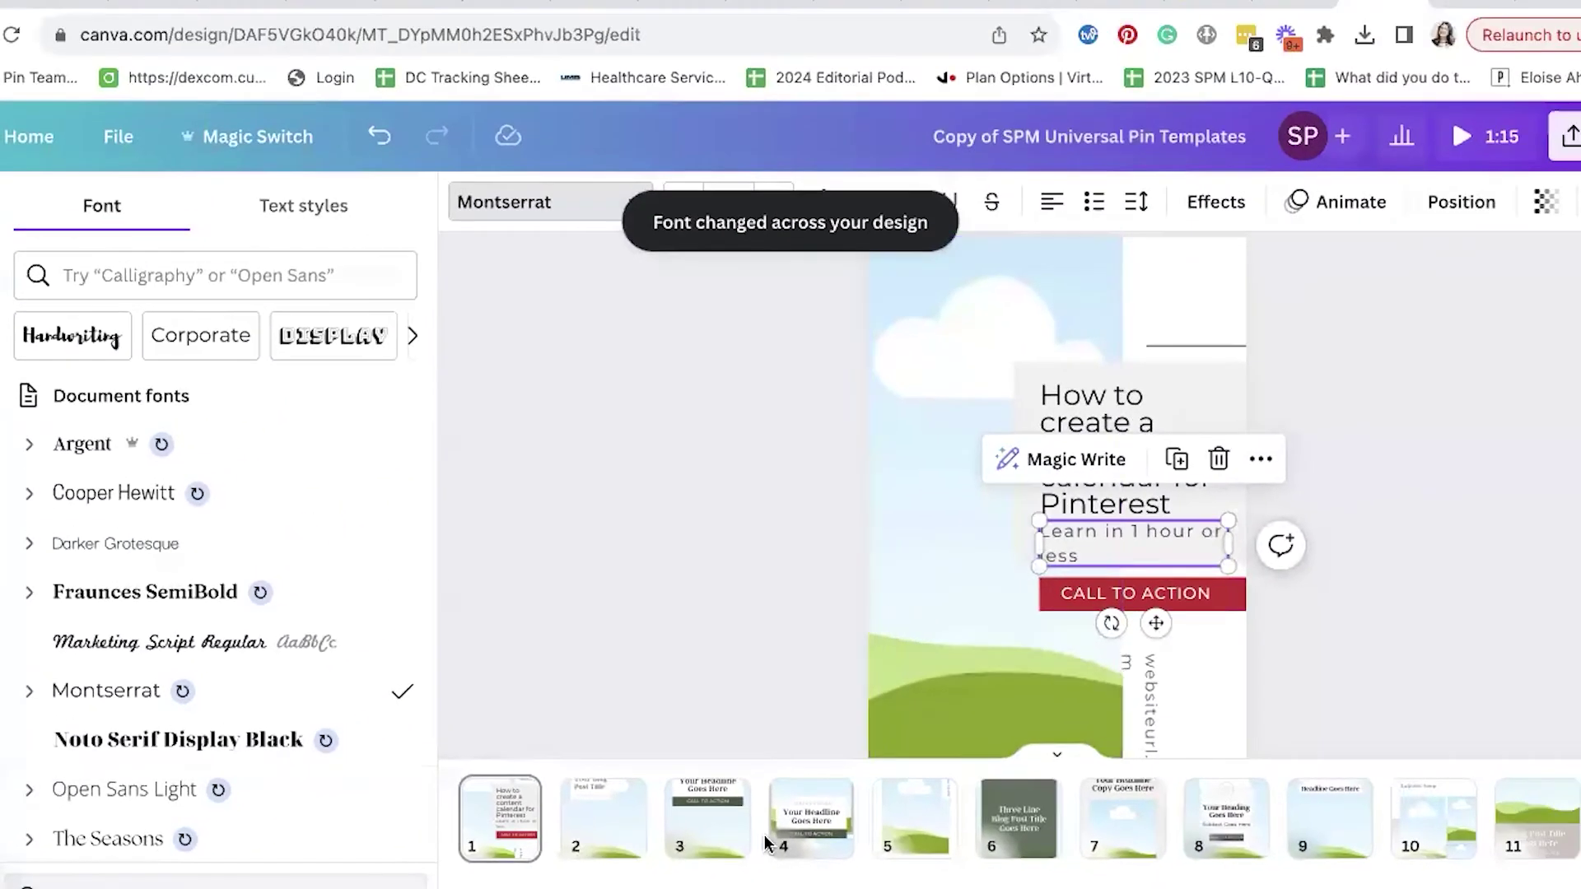
# Step: Change the headline font to Montserrat Classic and apply the replacement across the whole design
pyautogui.click(1135, 398)
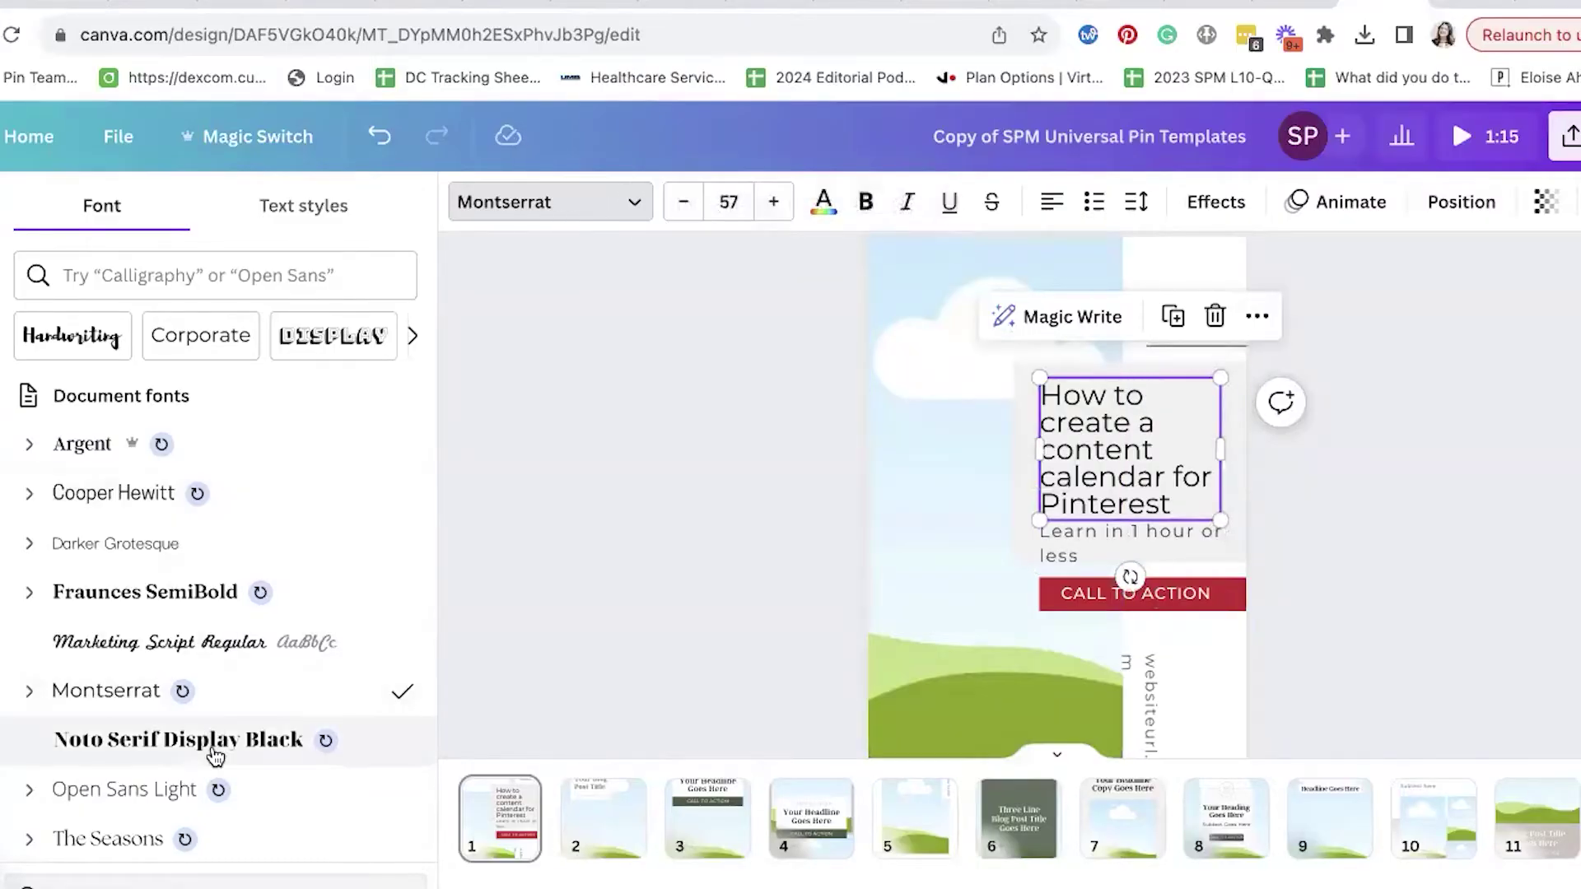
pyautogui.scroll(-3, 216, 755)
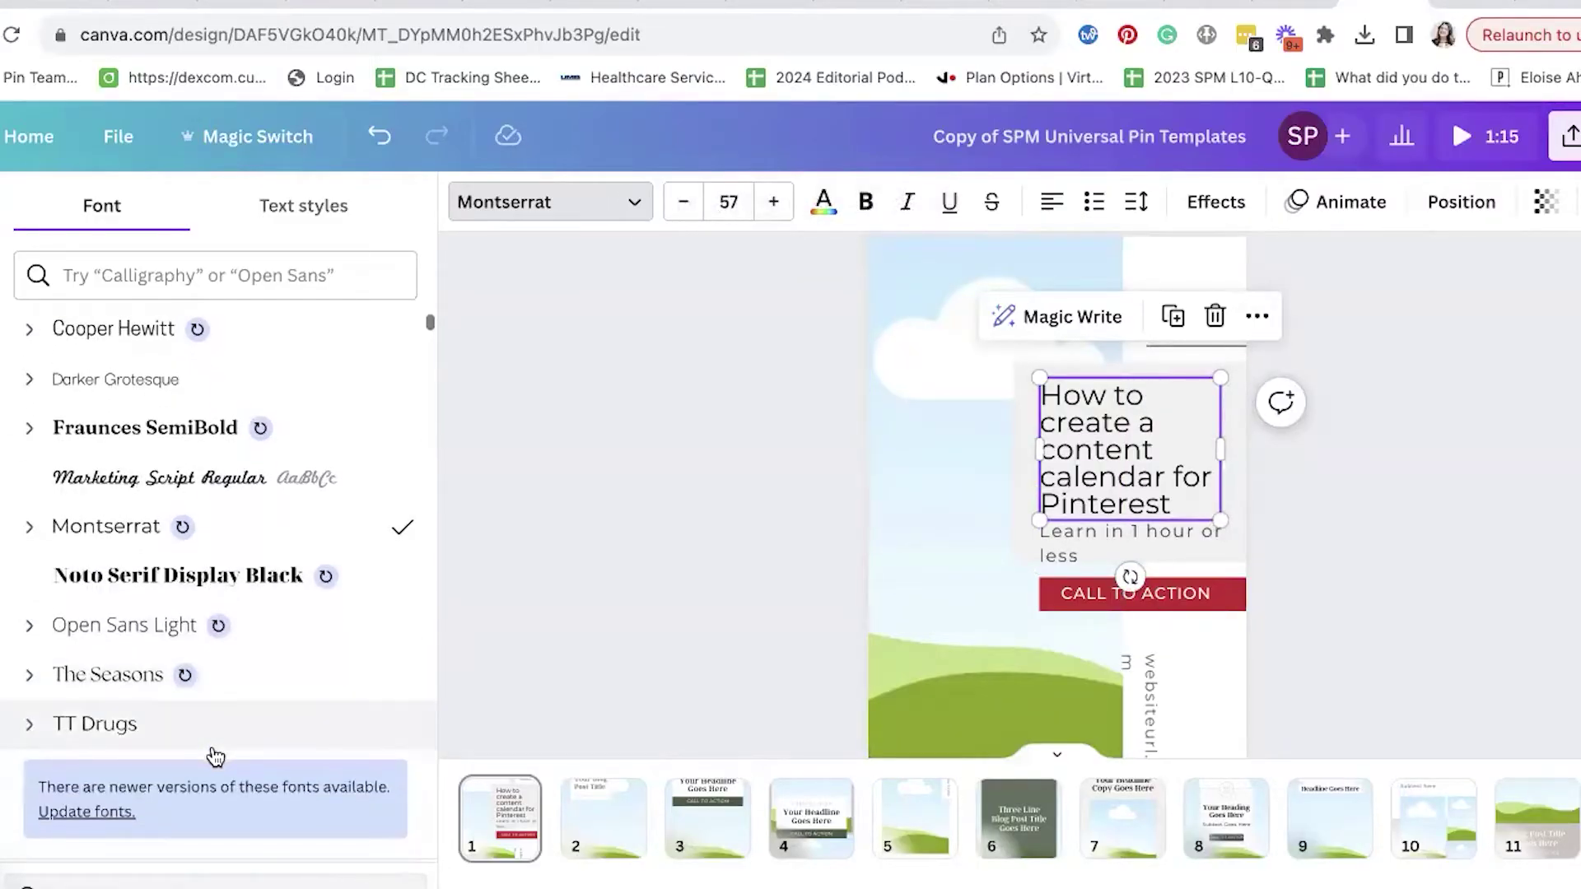
pyautogui.scroll(5, 216, 741)
pyautogui.click(236, 488)
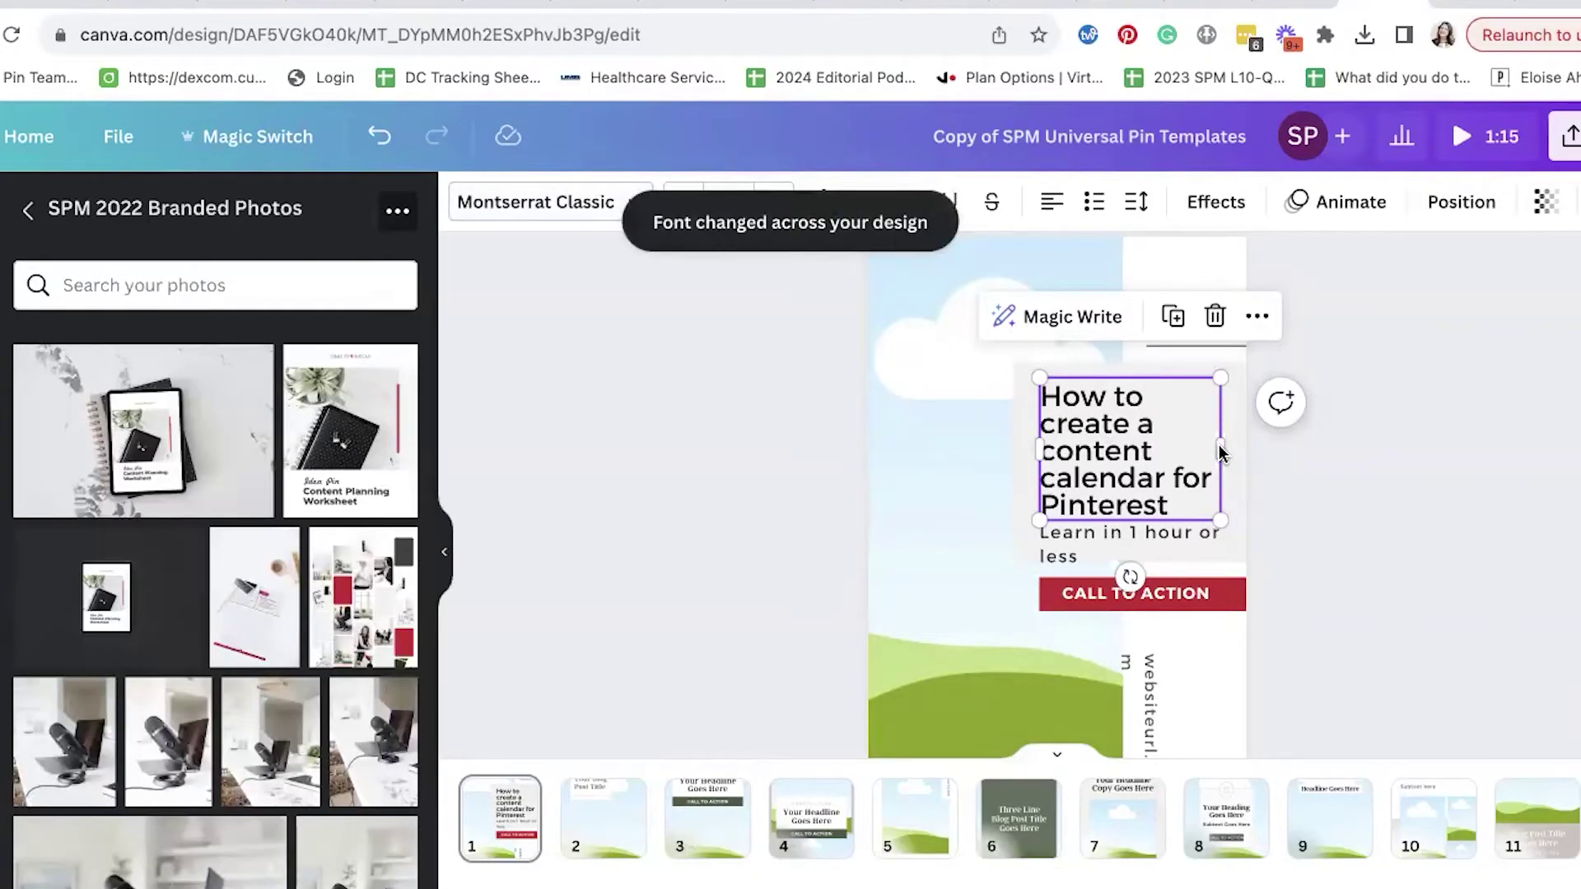
pyautogui.click(1278, 522)
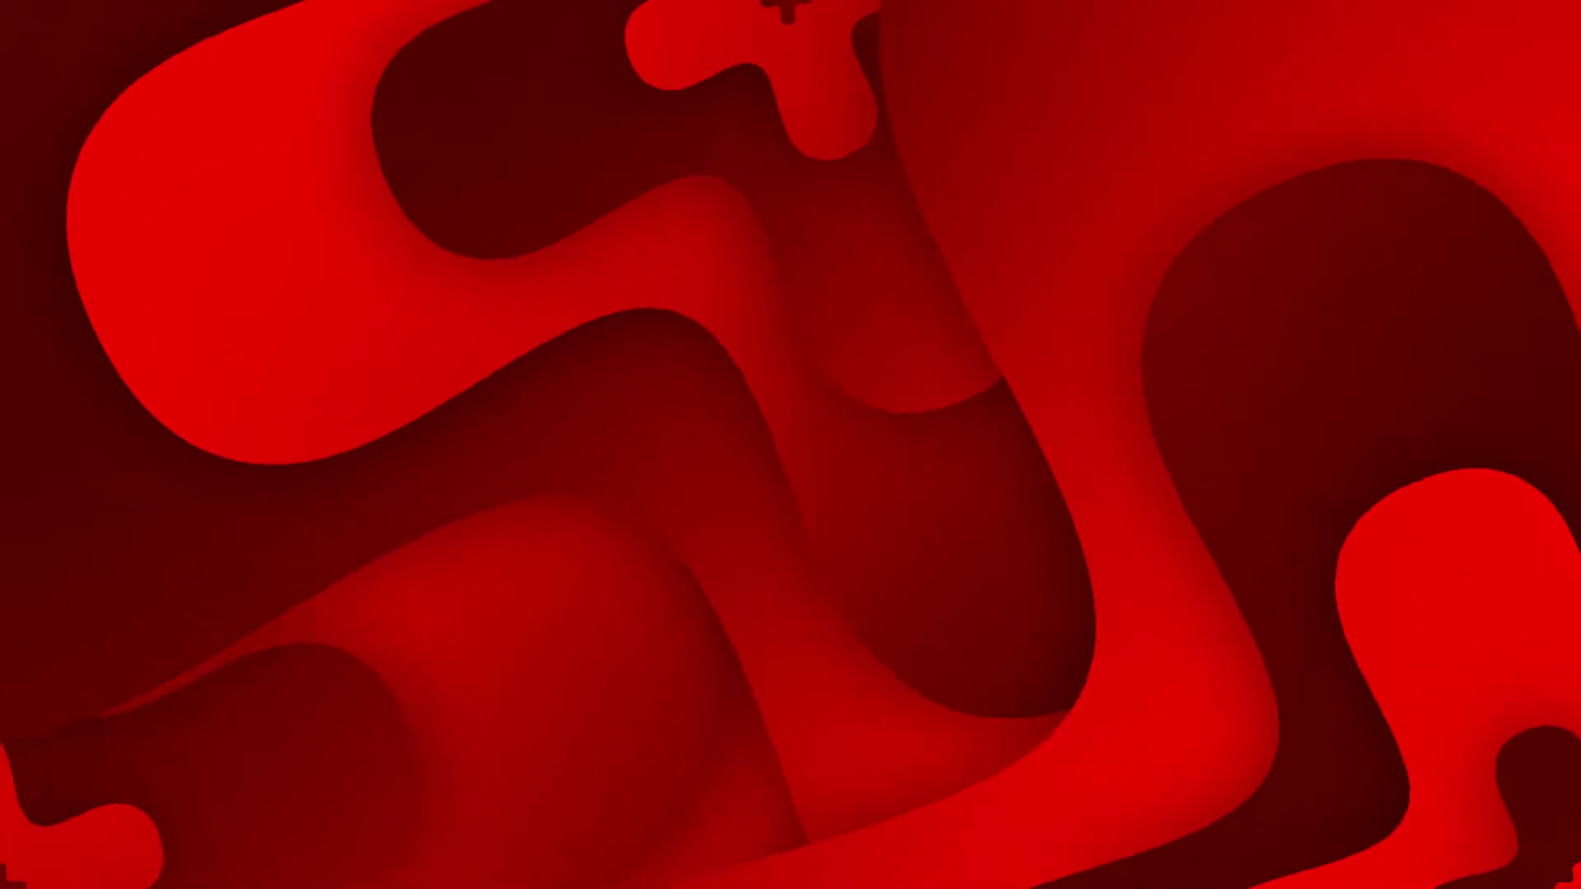
# Step: Replace the call-to-action text on the red bar with "LISTEN NOW"
pyautogui.doubleClick(1153, 591)
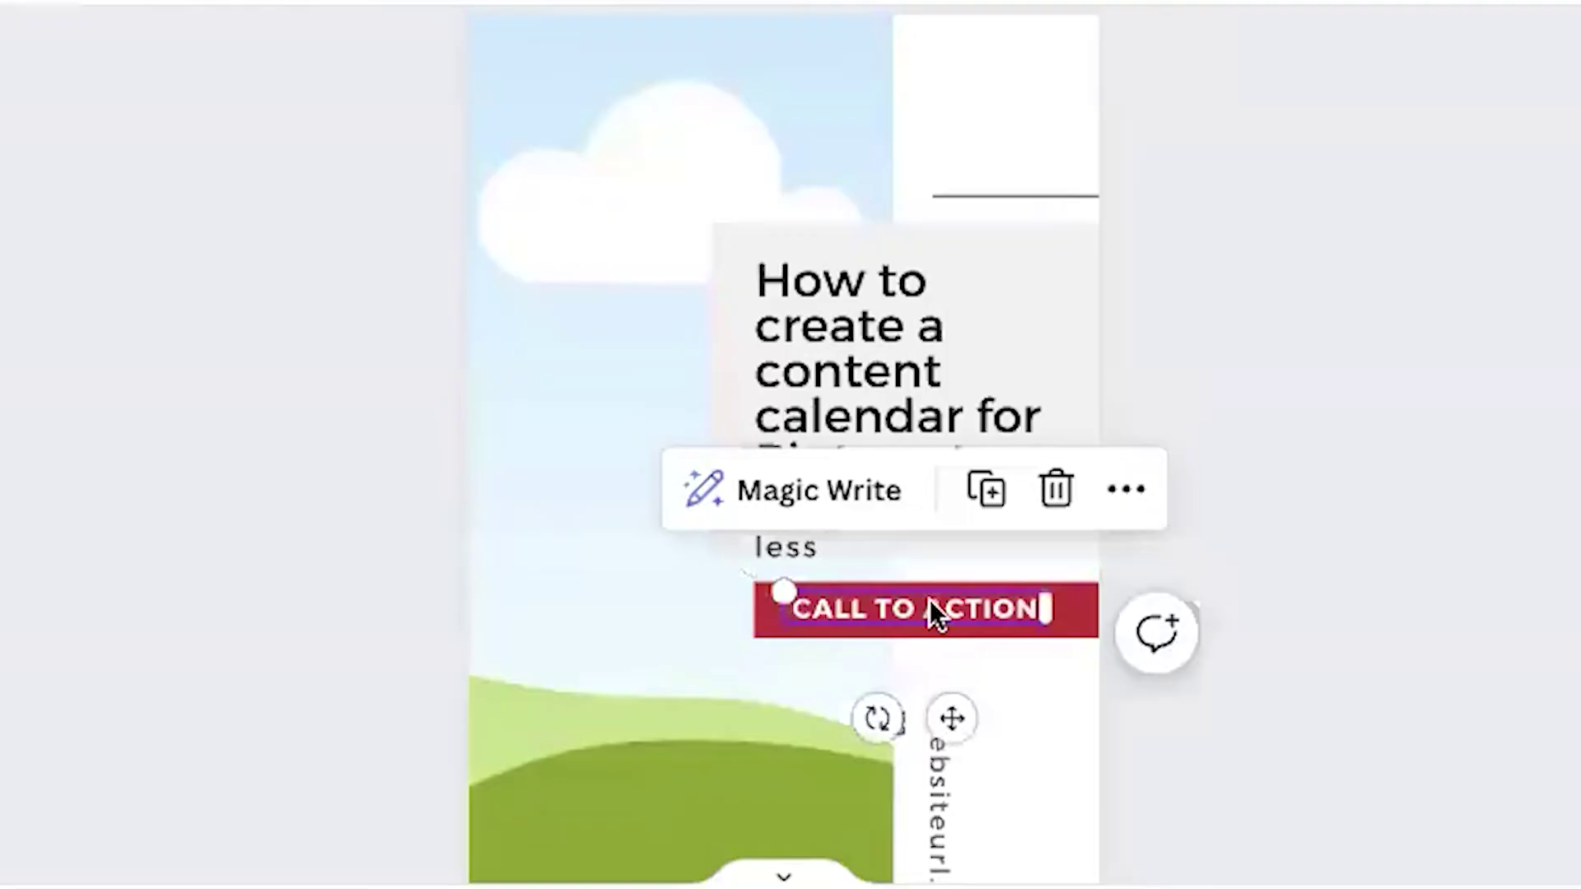
pyautogui.hotkey('ctrl', 'a')
pyautogui.write('LISTEN NOW')
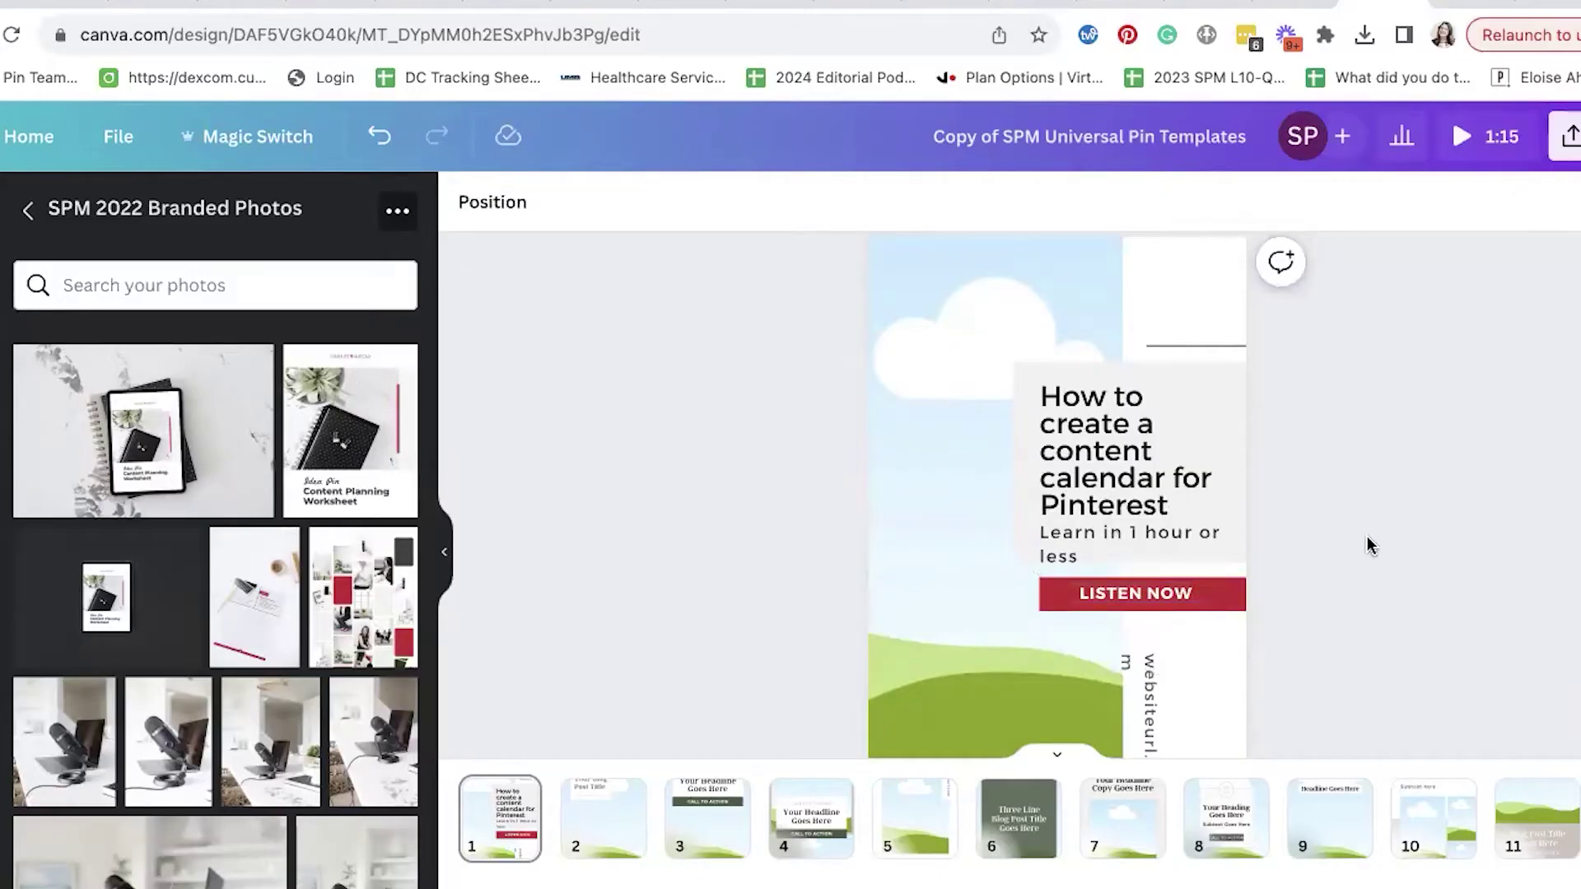
# Step: Replace the vertical website placeholder with "simplepinmedia.com"
pyautogui.scroll(-2, 1367, 536)
pyautogui.click(1153, 639)
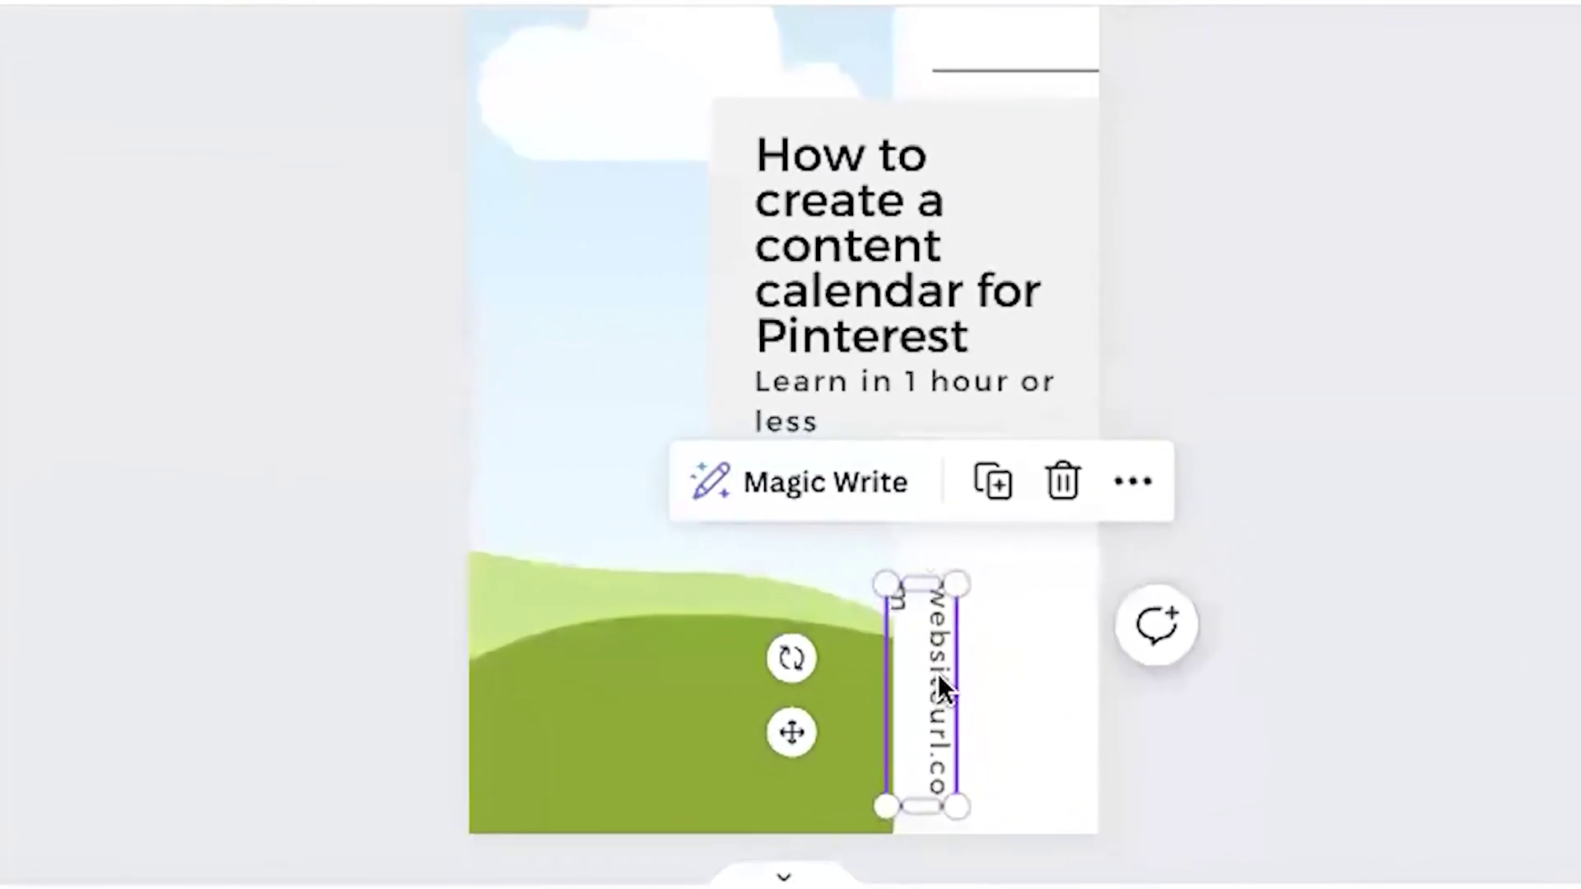
pyautogui.doubleClick(1150, 633)
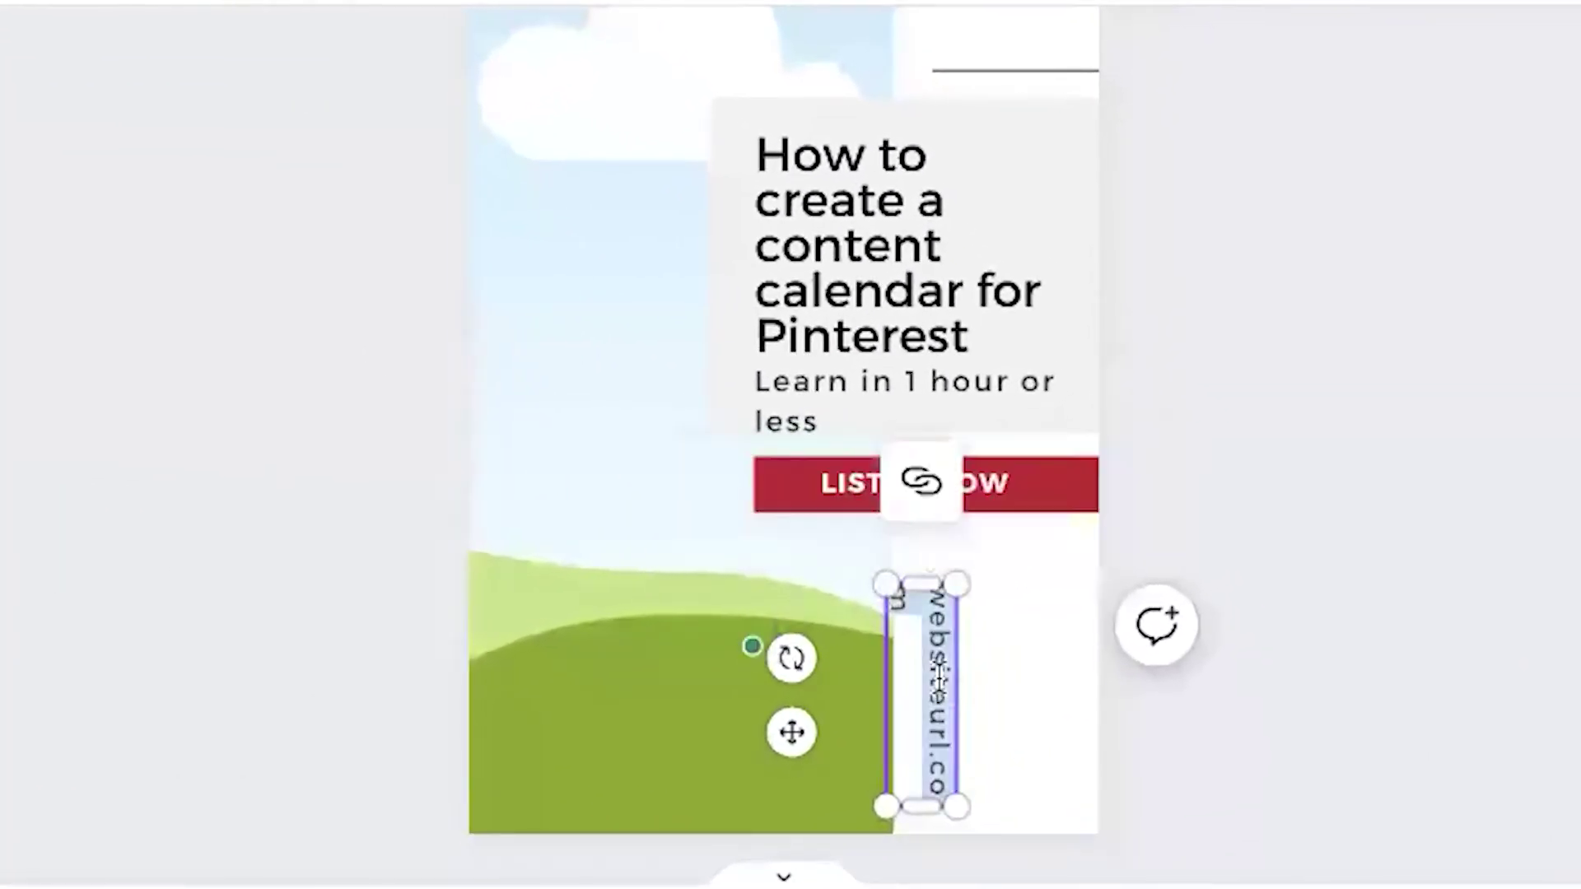
pyautogui.write('simplepinmedia.com')
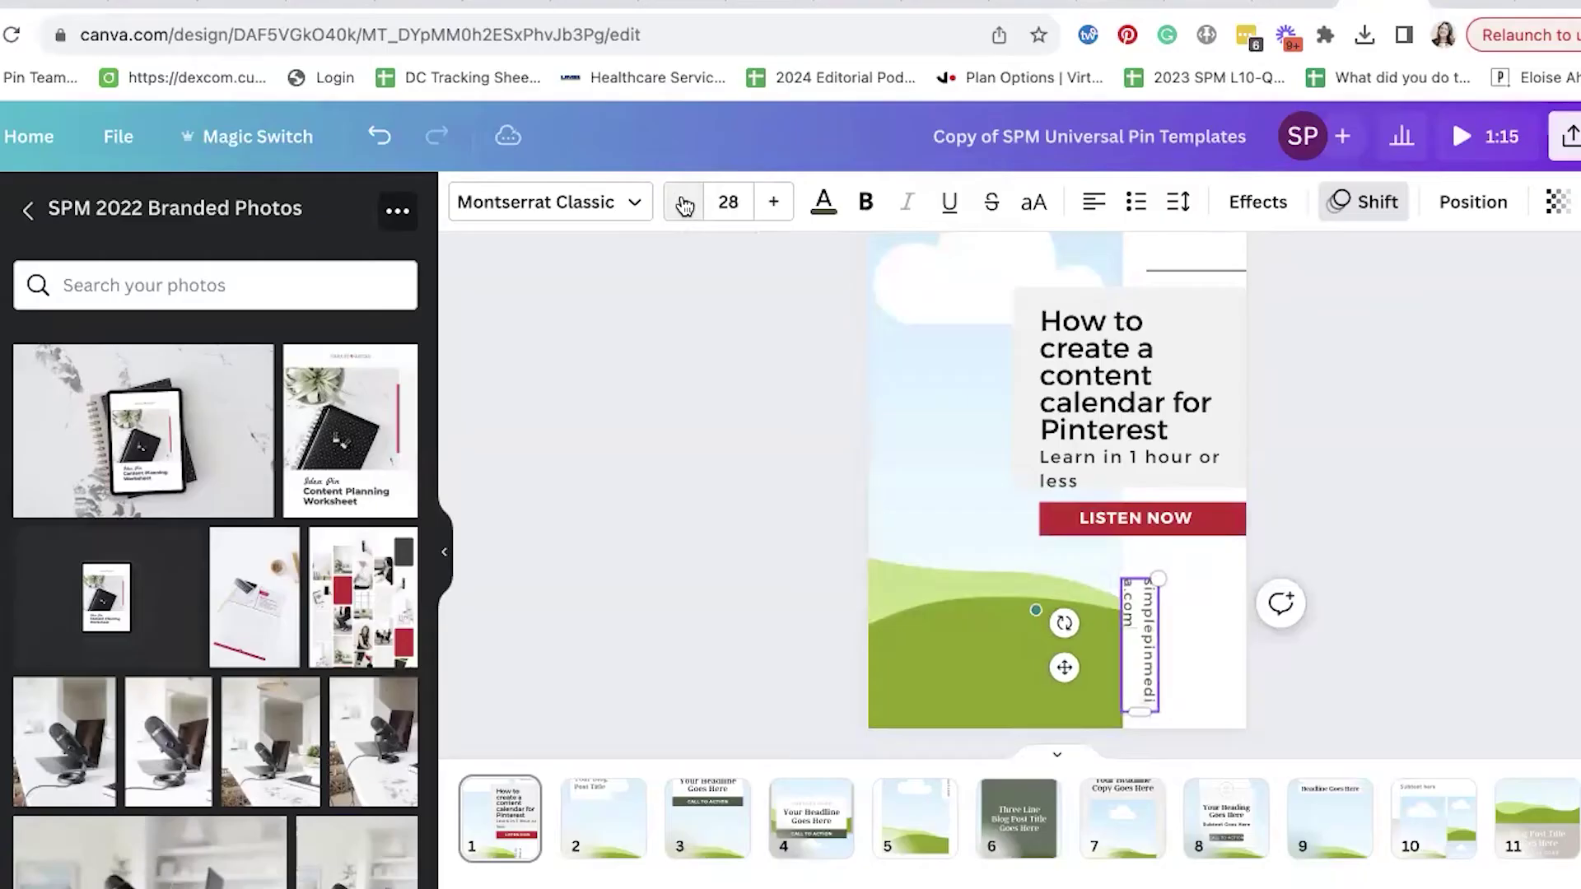
# Step: Reduce the vertical website address's font size until it fits on a single line
pyautogui.click(684, 204)
pyautogui.click(683, 204)
pyautogui.click(684, 203)
pyautogui.click(684, 203)
pyautogui.click(684, 203)
pyautogui.click(684, 204)
pyautogui.click(683, 203)
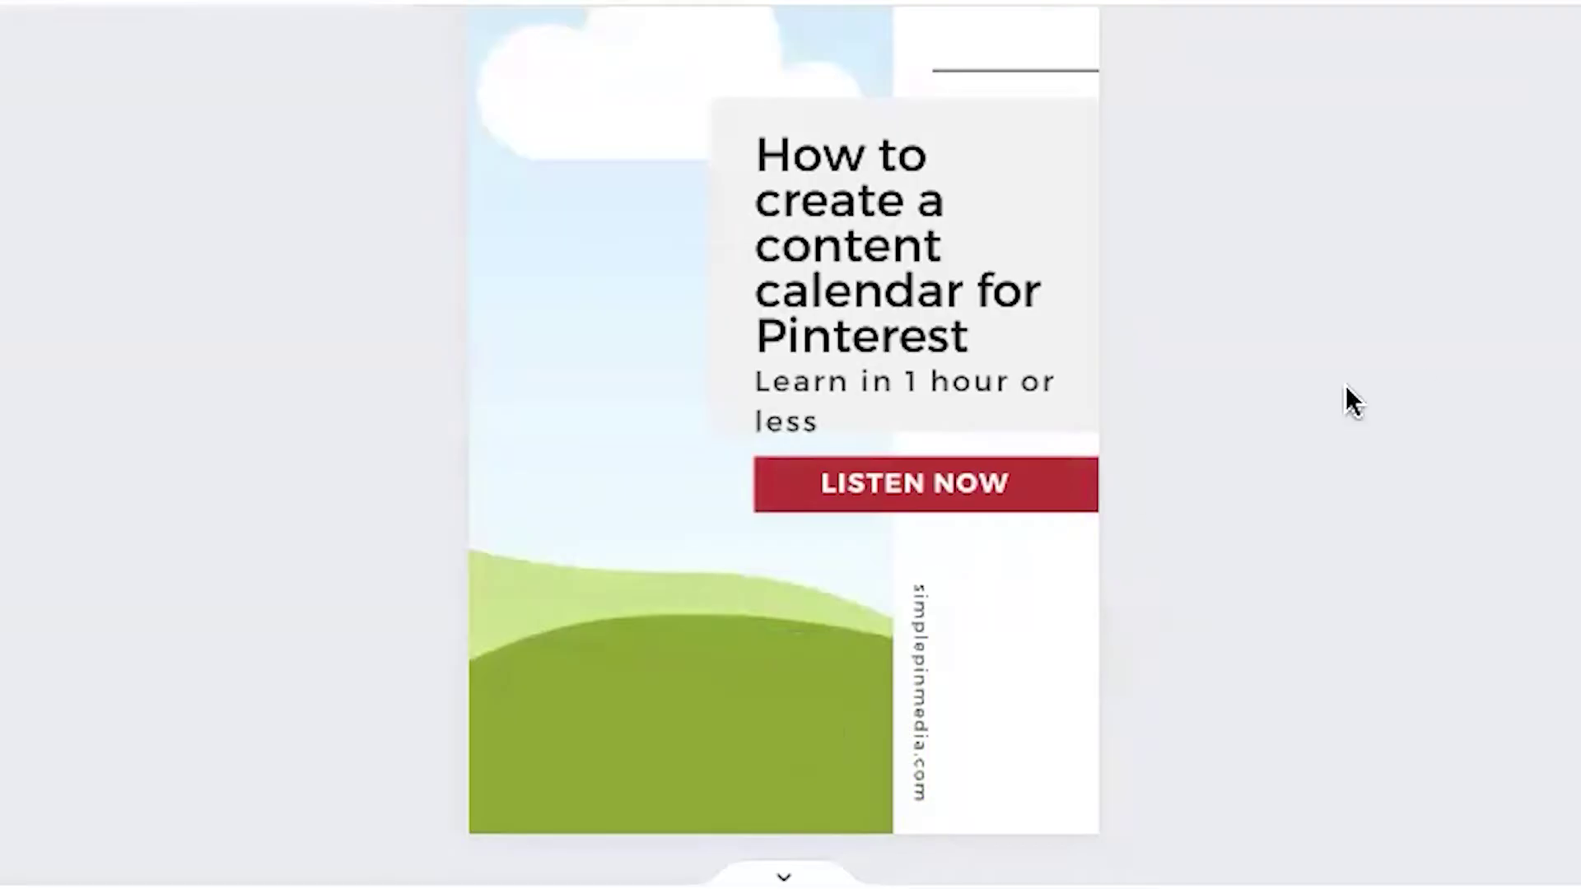
pyautogui.click(925, 654)
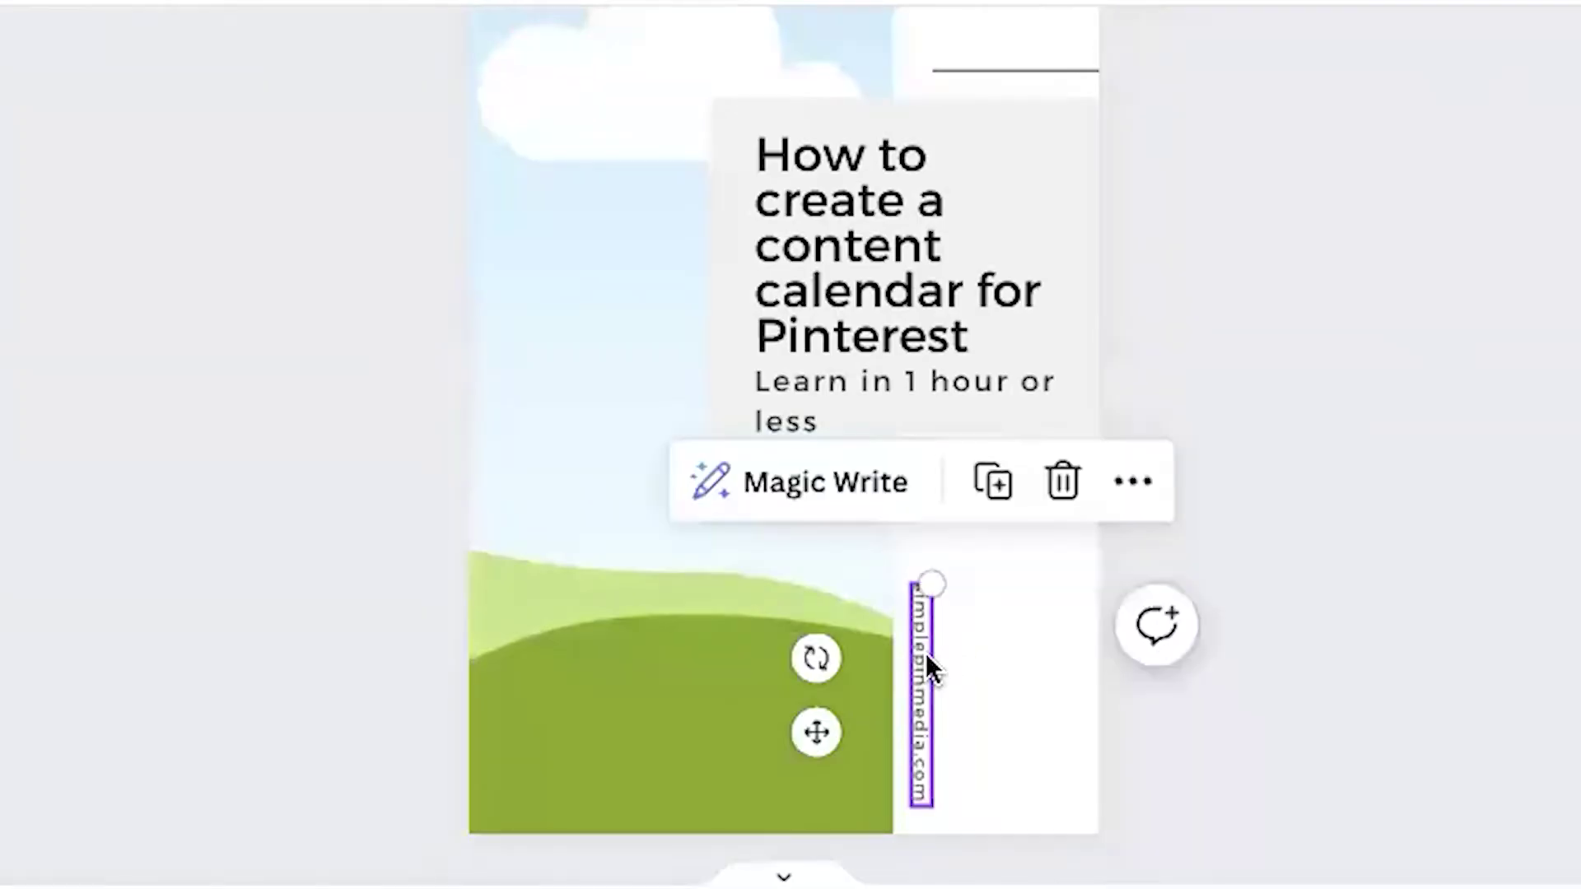
pyautogui.click(1424, 651)
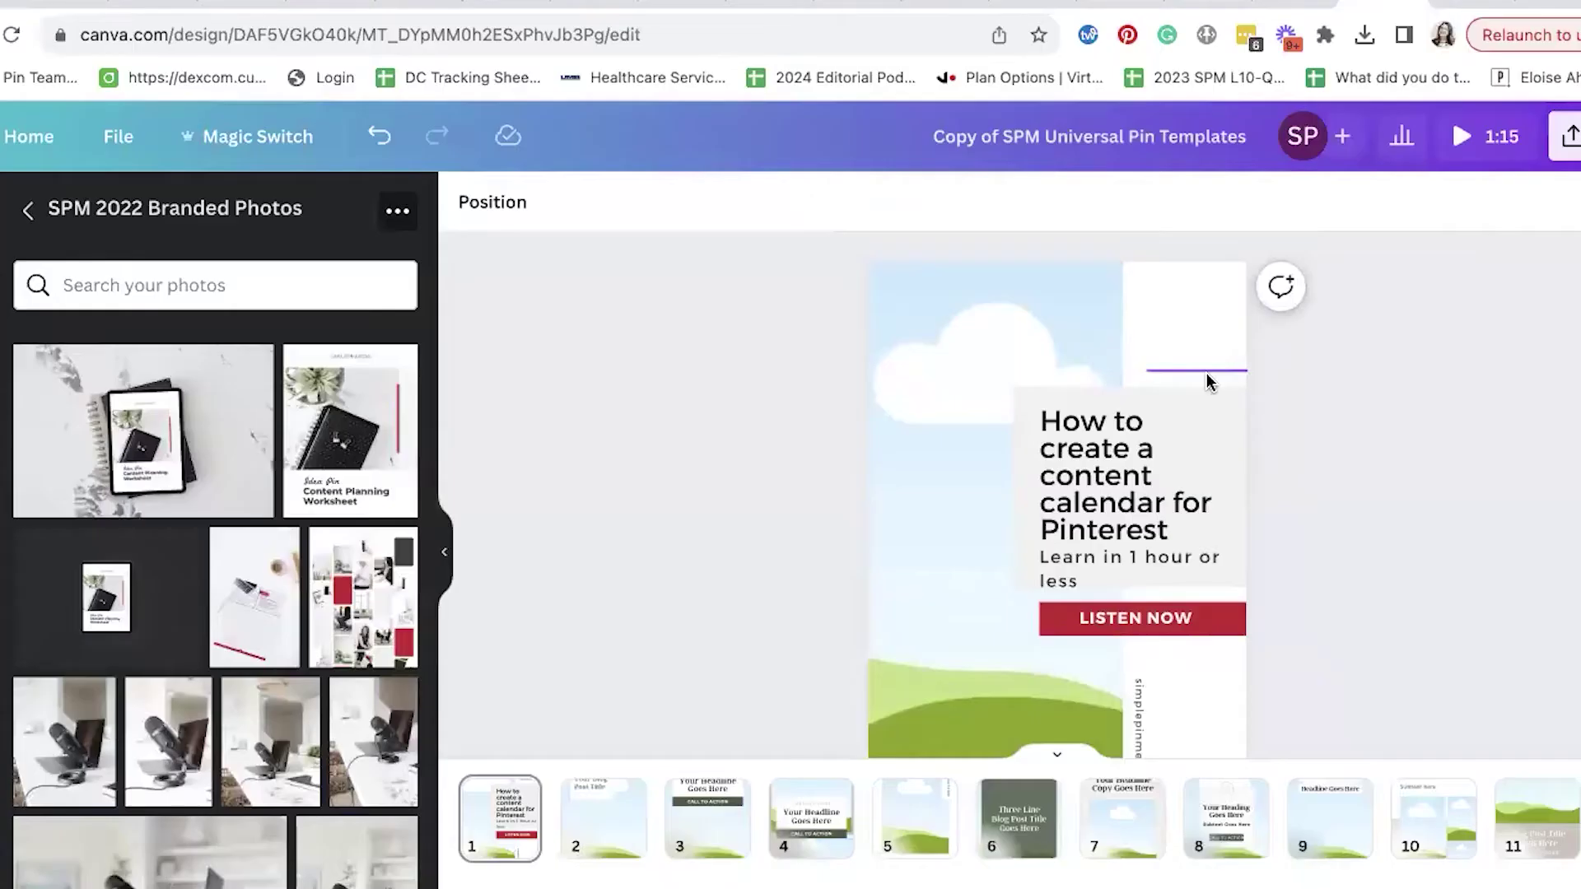
# Step: Recolour the thin line above the headline box with dark grey from the SPM Brand palette
pyautogui.click(1034, 70)
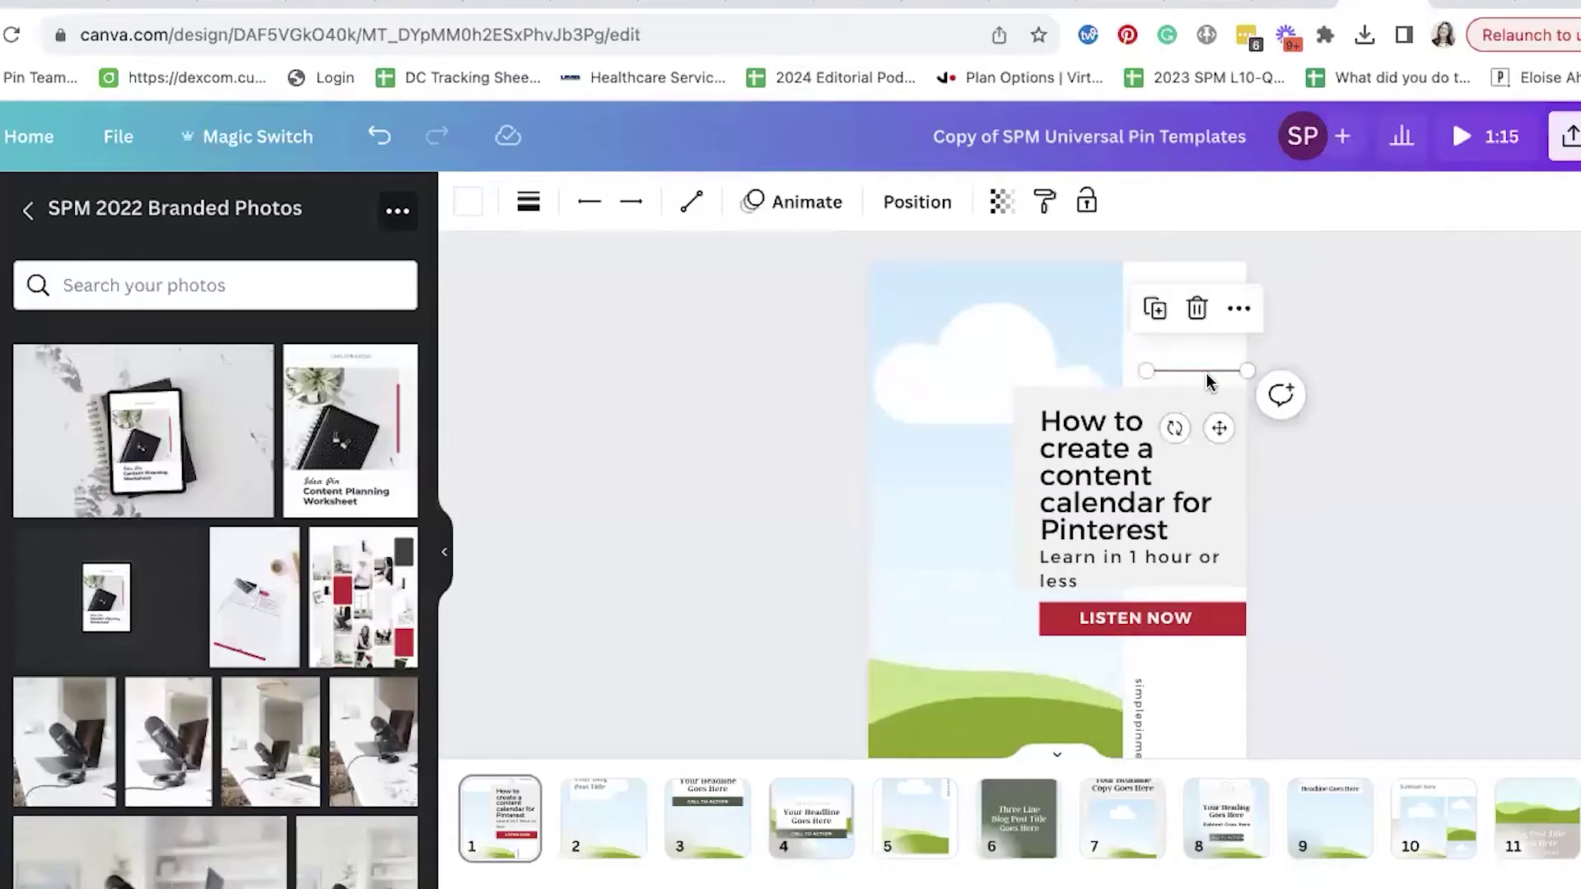
pyautogui.click(468, 202)
pyautogui.click(122, 368)
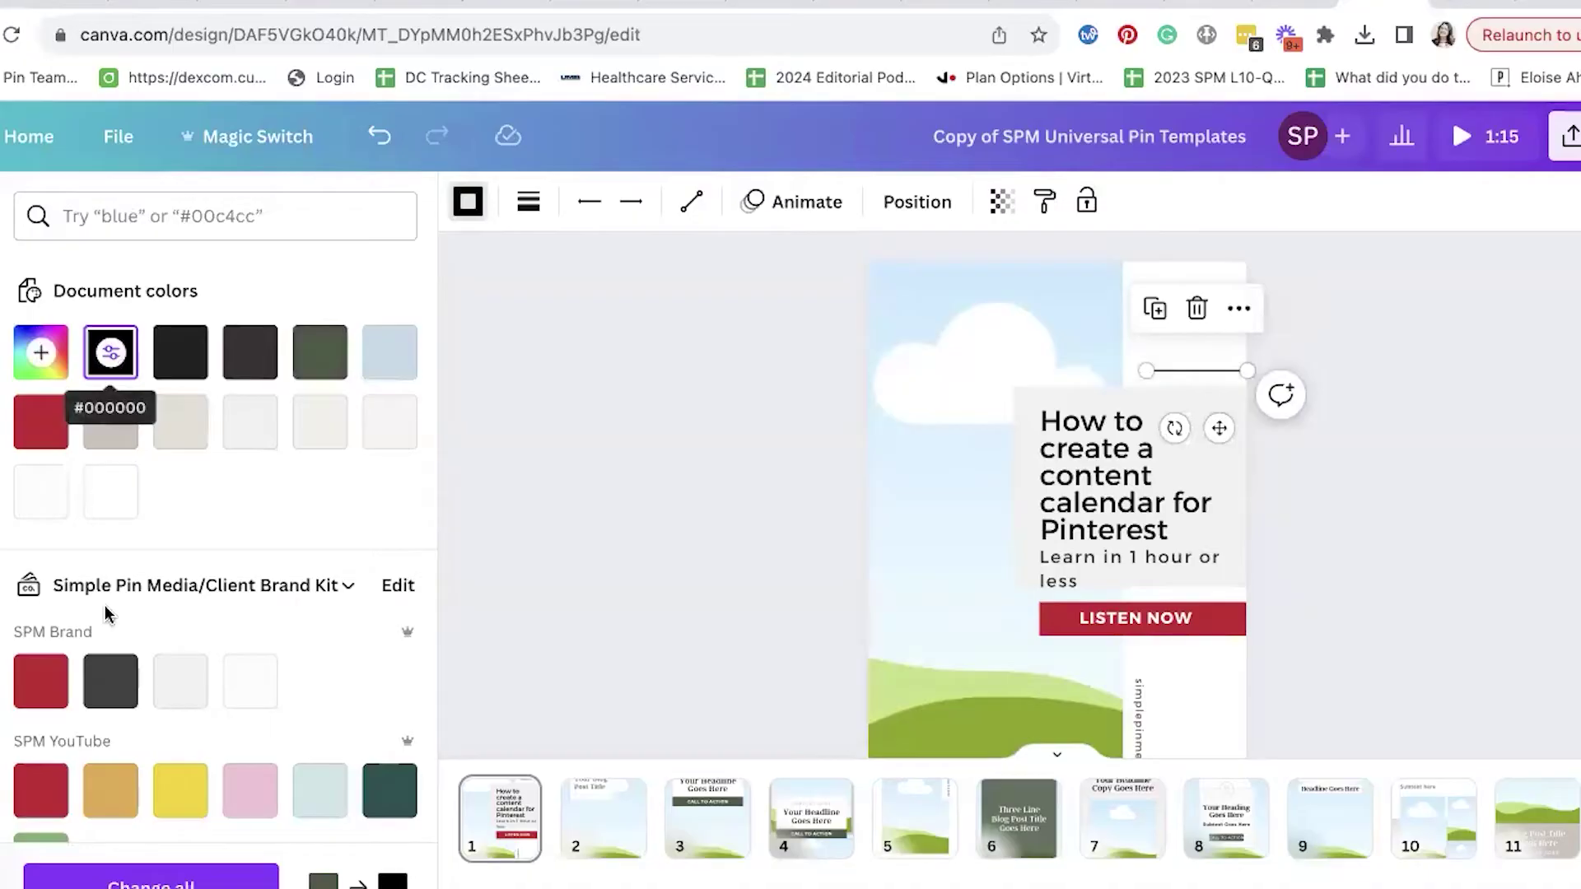
pyautogui.click(109, 685)
pyautogui.press('Escape')
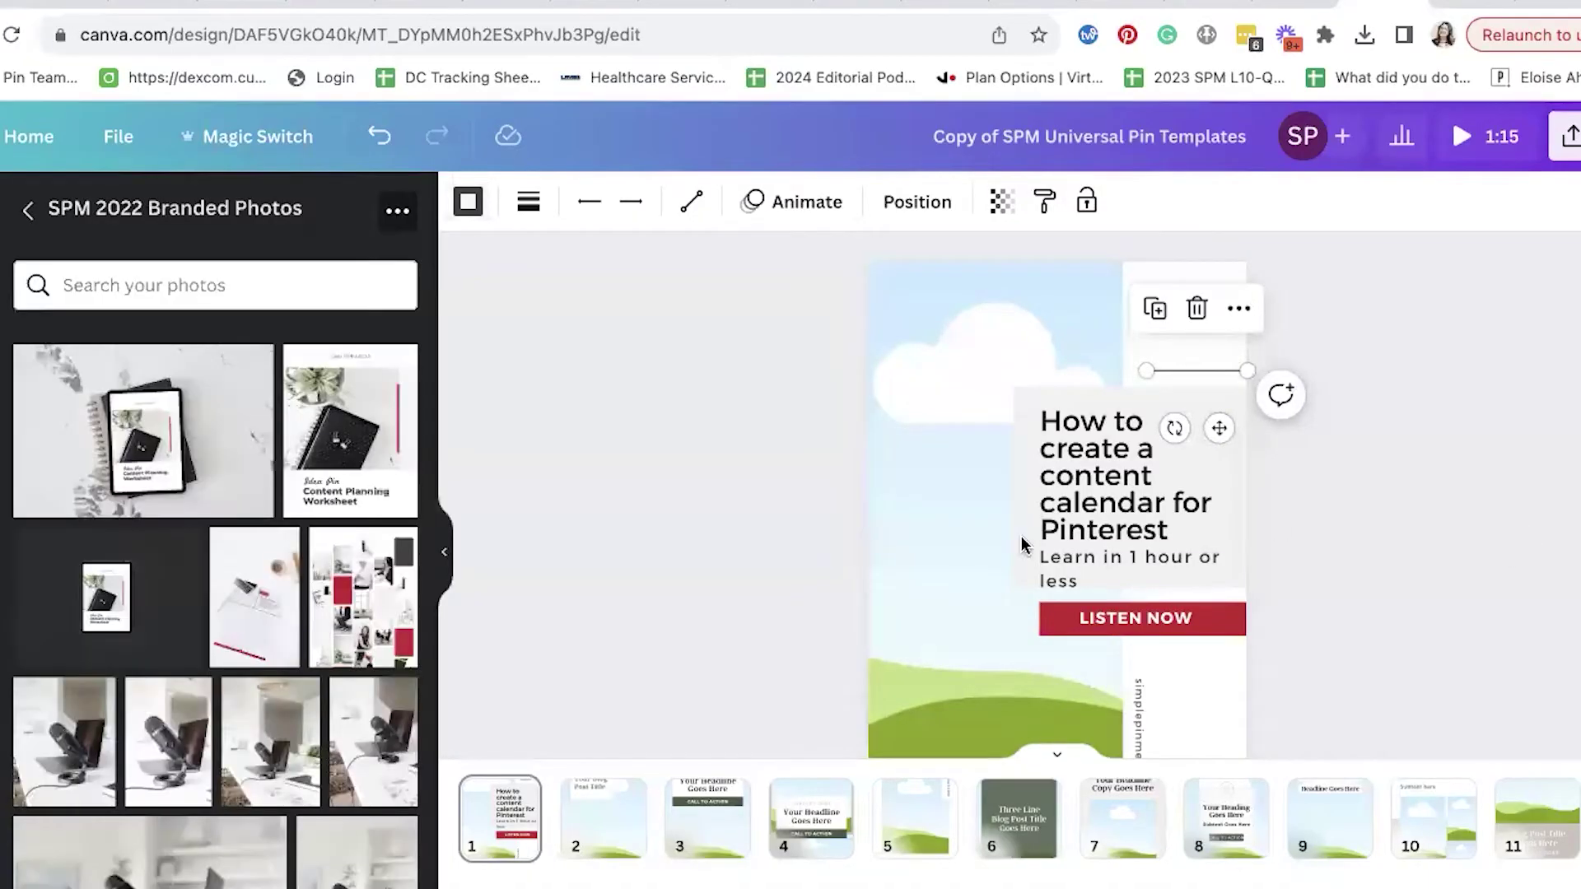
# Step: Fill the pin's left image area with the microphone and succulent photo from the SPM Brand - Fall2022 - Elements folder
pyautogui.click(971, 540)
pyautogui.scroll(-10, 102, 586)
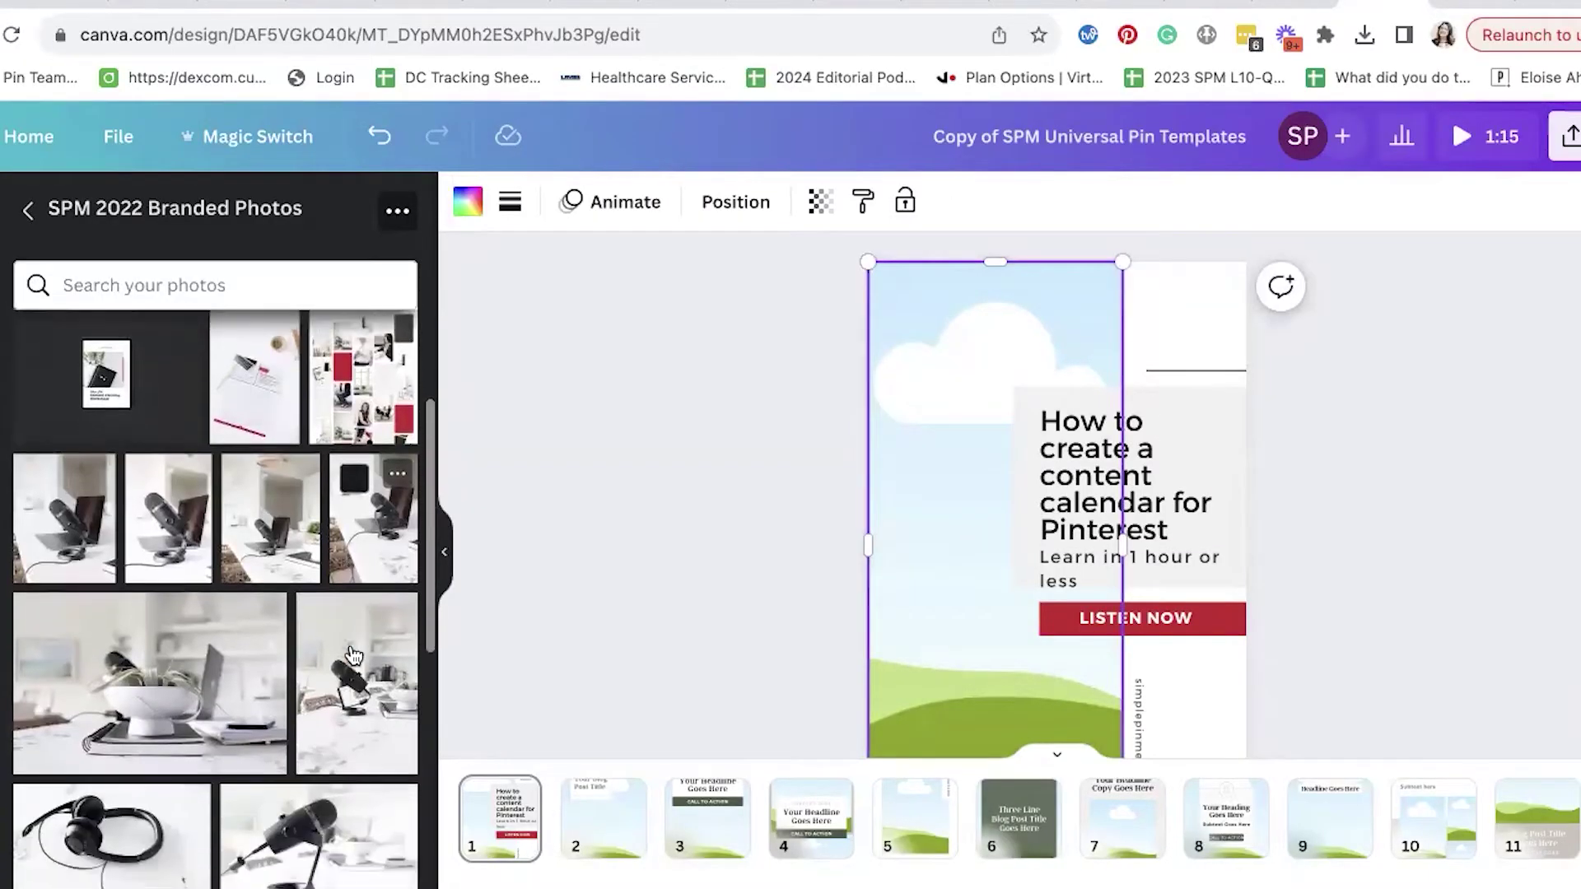
pyautogui.scroll(-5, 353, 655)
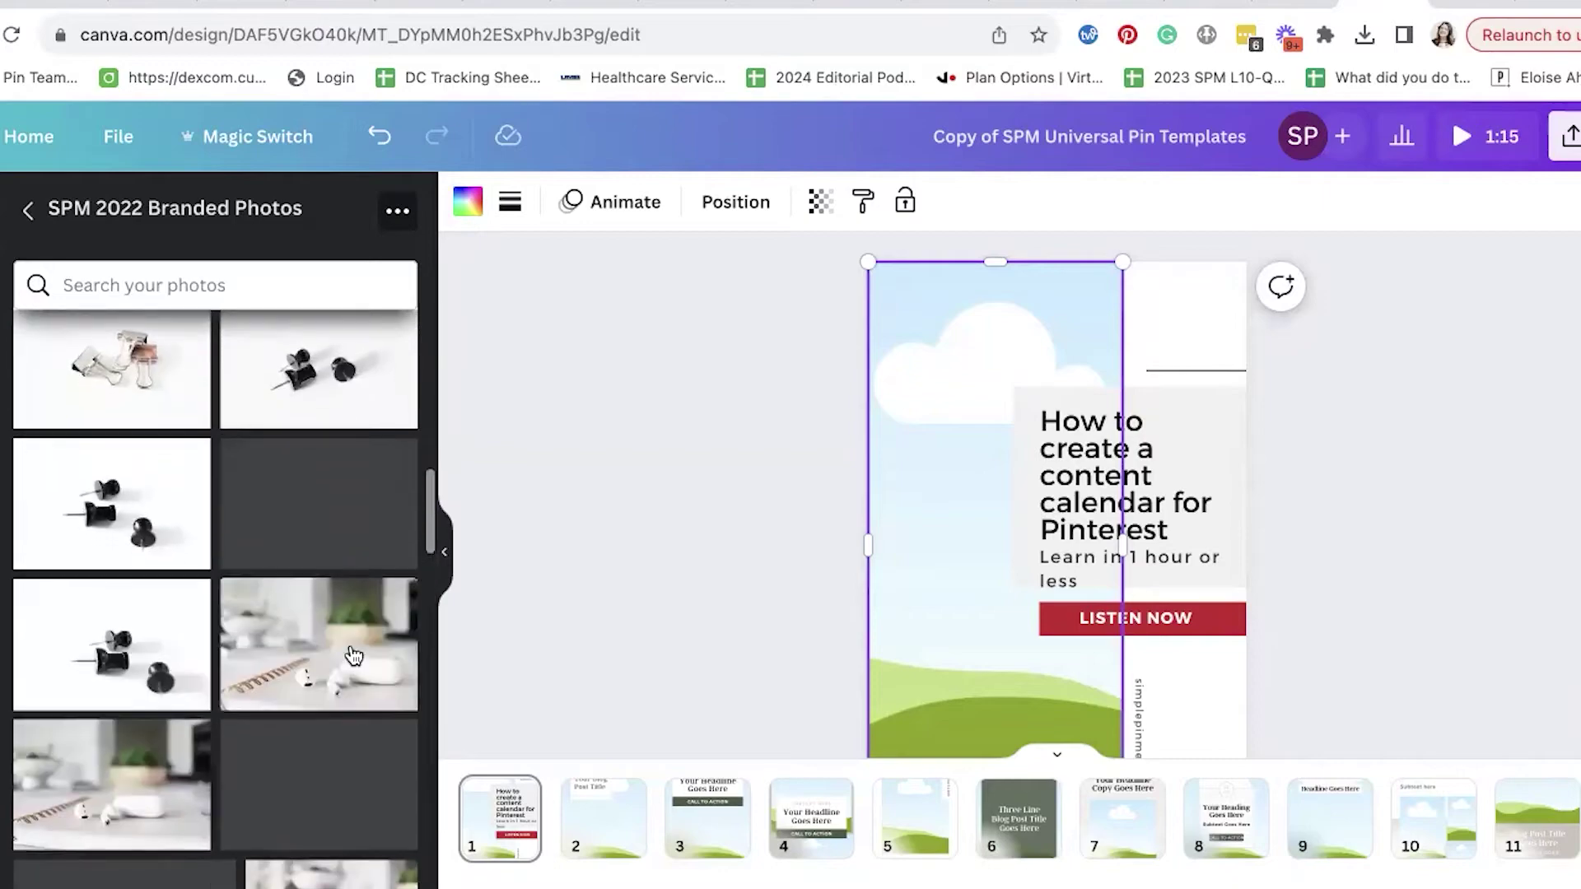
pyautogui.scroll(-5, 353, 656)
pyautogui.scroll(-3, 353, 656)
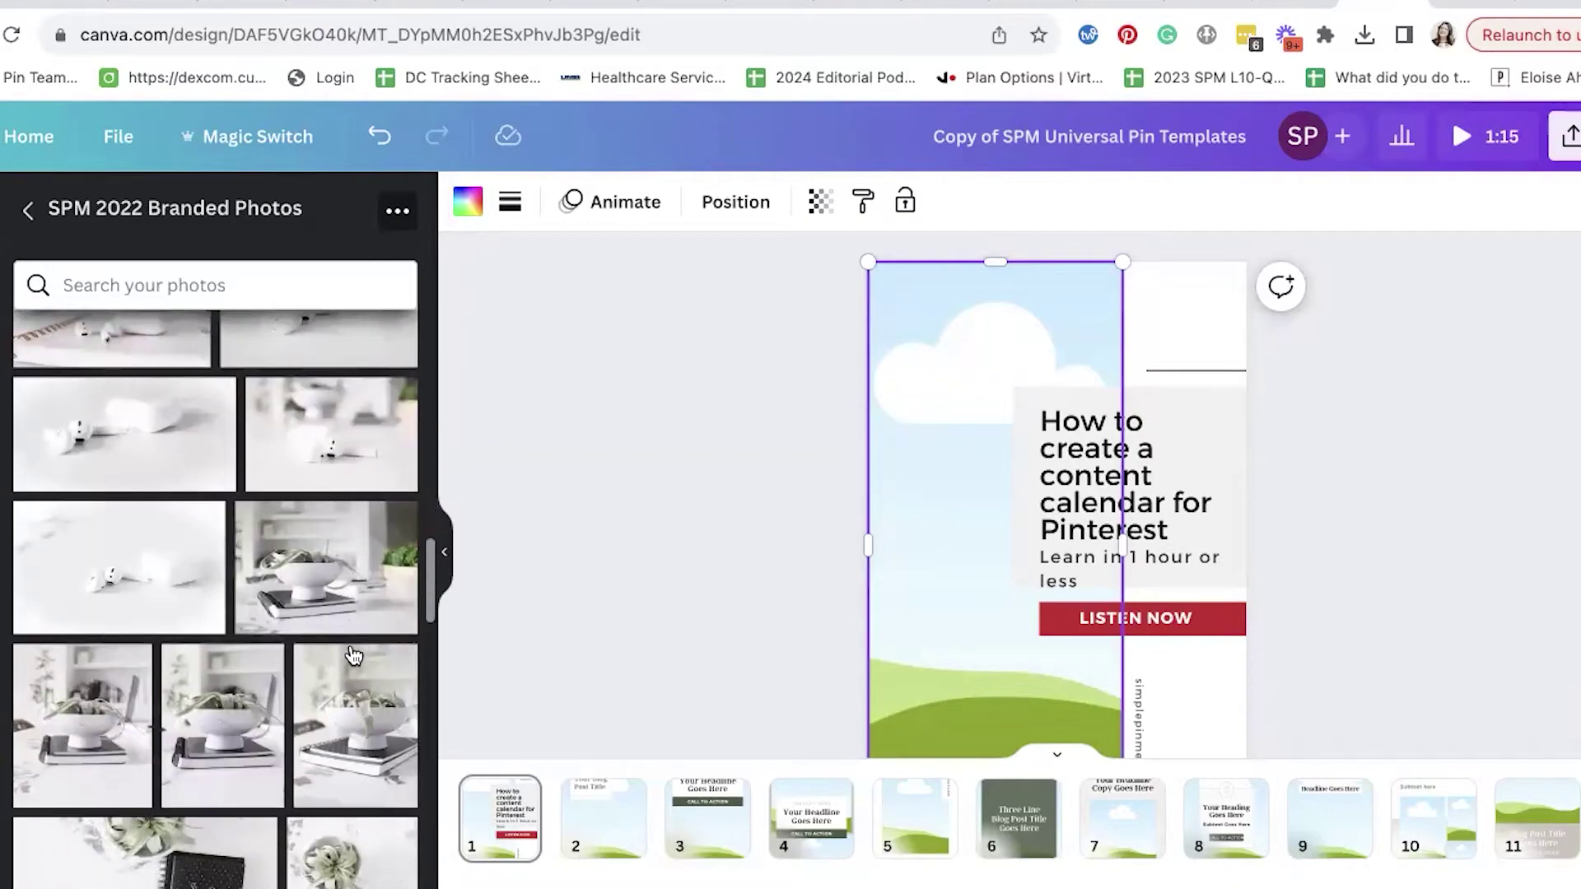
pyautogui.scroll(-5, 354, 655)
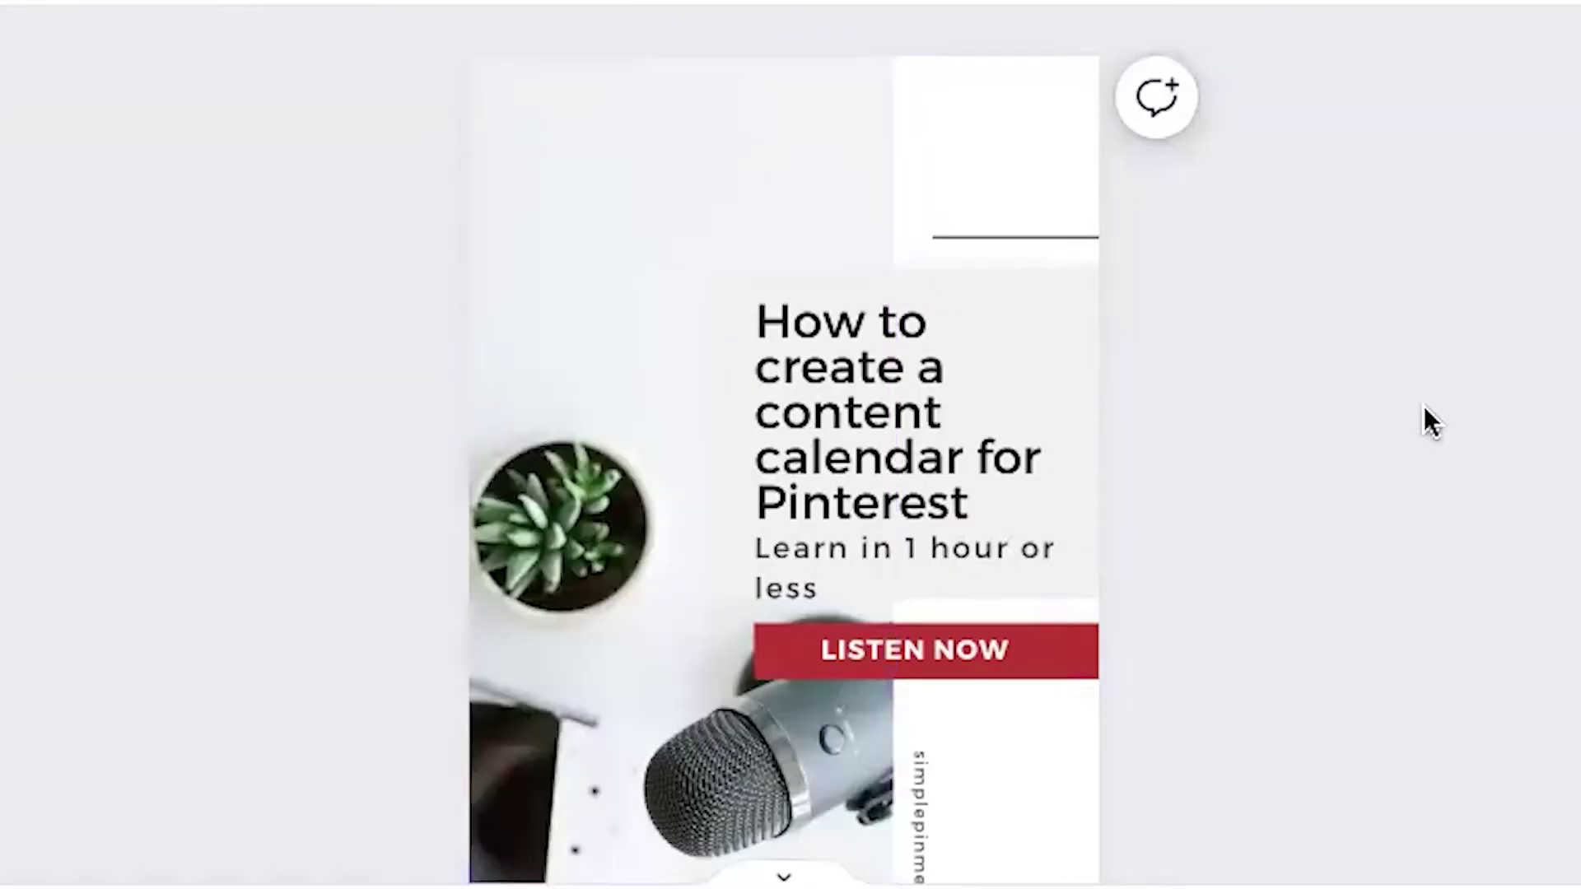
# Step: Move the thin line, the light grey headline box and the headline higher on the pin, leaving the subtext in place
pyautogui.click(1036, 237)
pyautogui.moveTo(1036, 194); pyautogui.dragTo(1036, 149)
pyautogui.click(1041, 346)
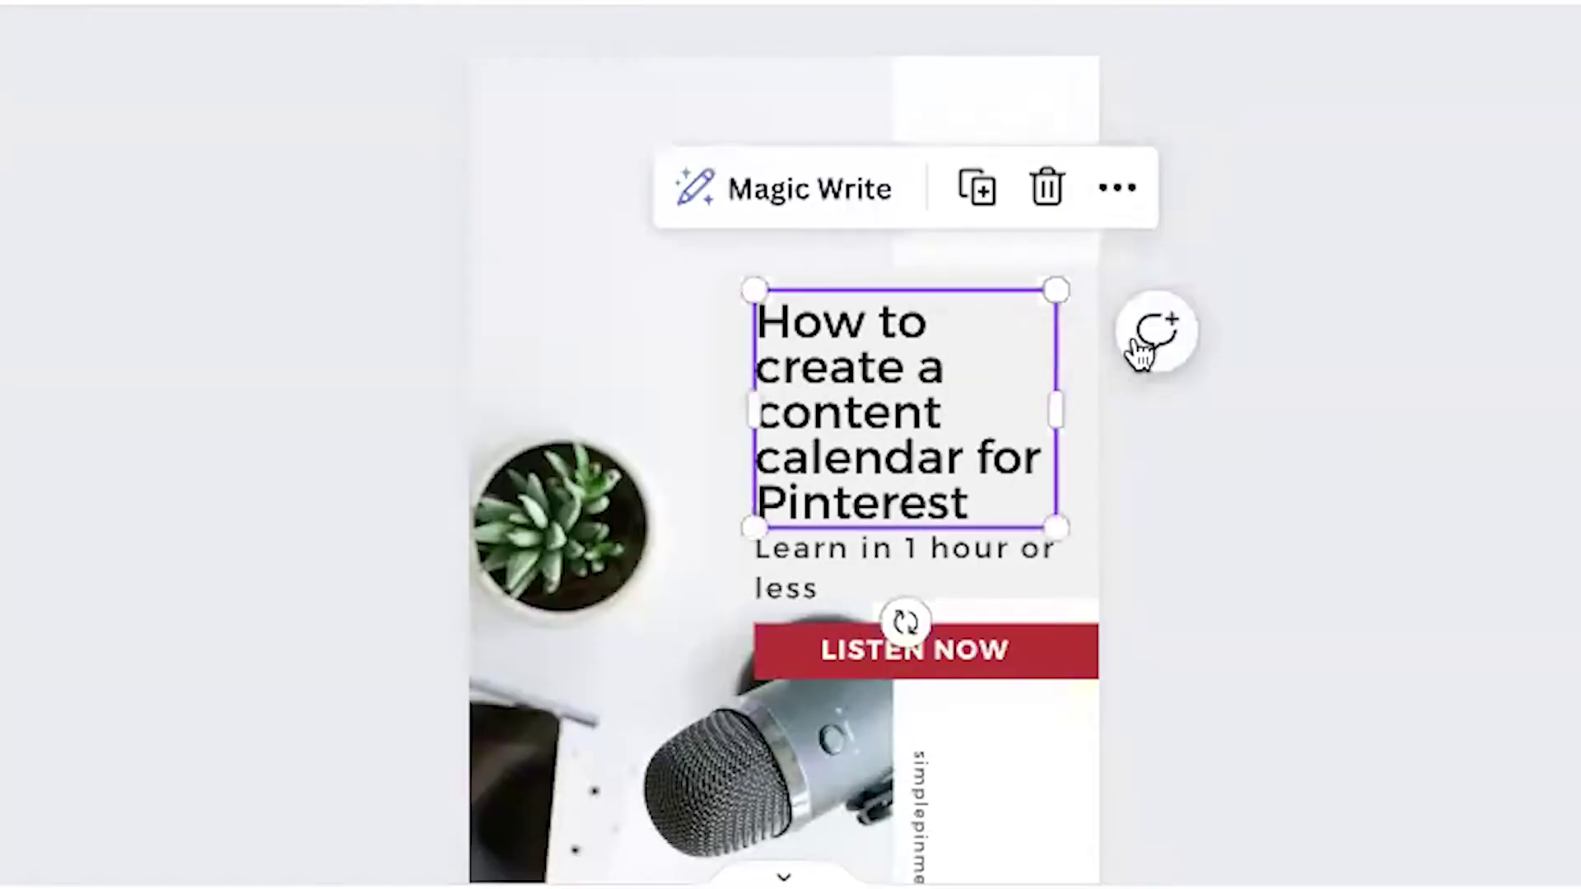
pyautogui.moveTo(1027, 371); pyautogui.dragTo(1320, 342)
pyautogui.moveTo(843, 407); pyautogui.dragTo(822, 311)
pyautogui.moveTo(1064, 399)
pyautogui.mouseDown()
pyautogui.moveTo(1013, 363)
pyautogui.moveTo(1085, 407)
pyautogui.moveTo(1067, 374)
pyautogui.mouseUp()
pyautogui.moveTo(1223, 464); pyautogui.dragTo(911, 370)
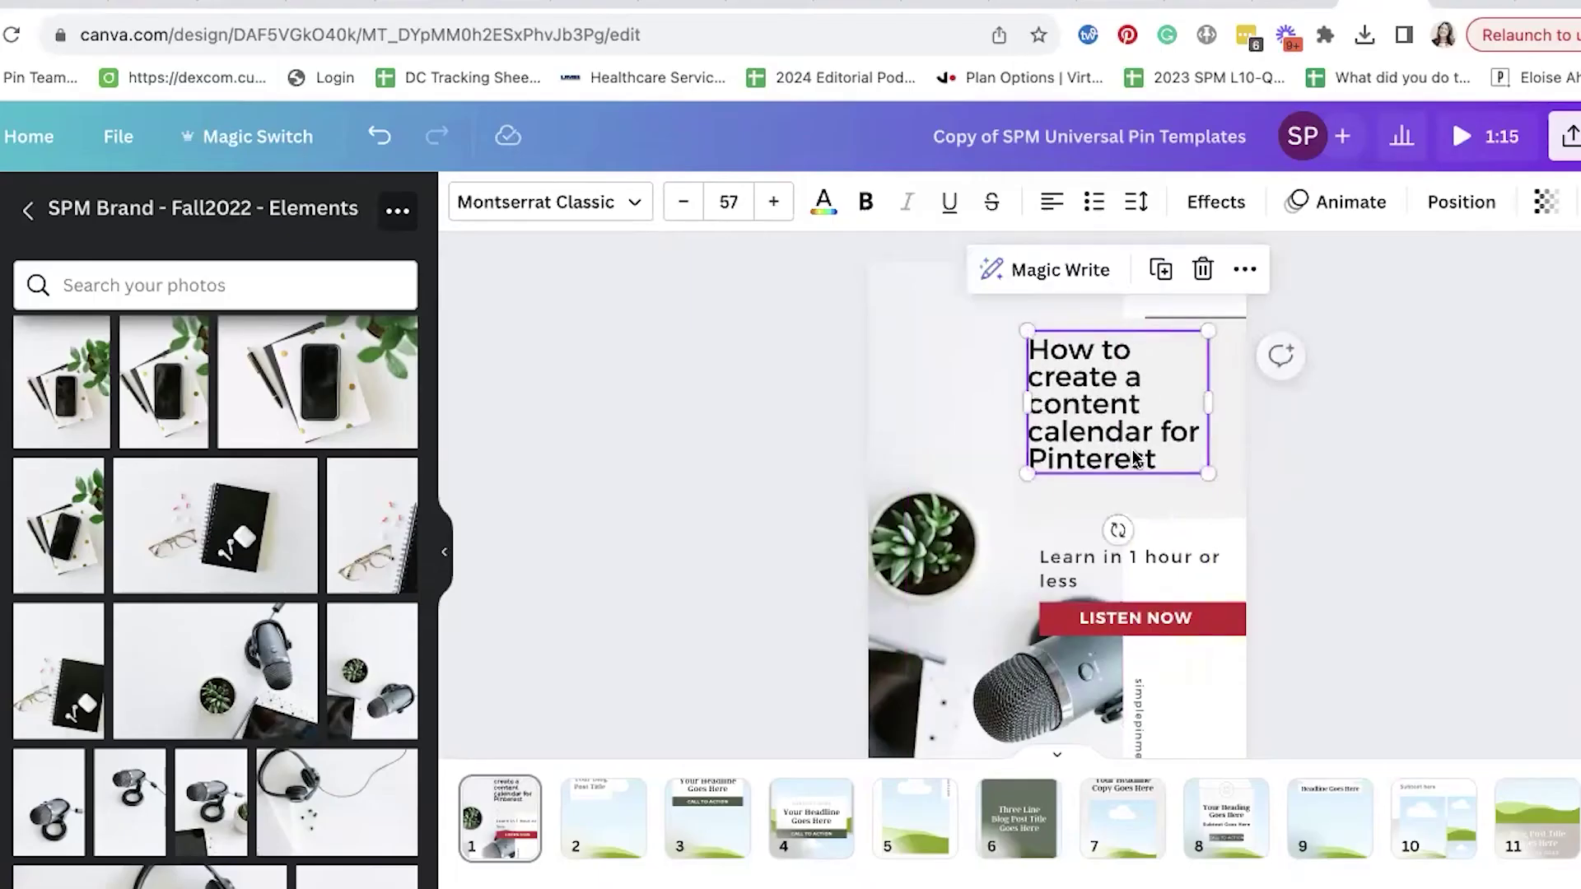
# Step: Fill the headline box with red from the SPM Brand palette
pyautogui.click(1239, 478)
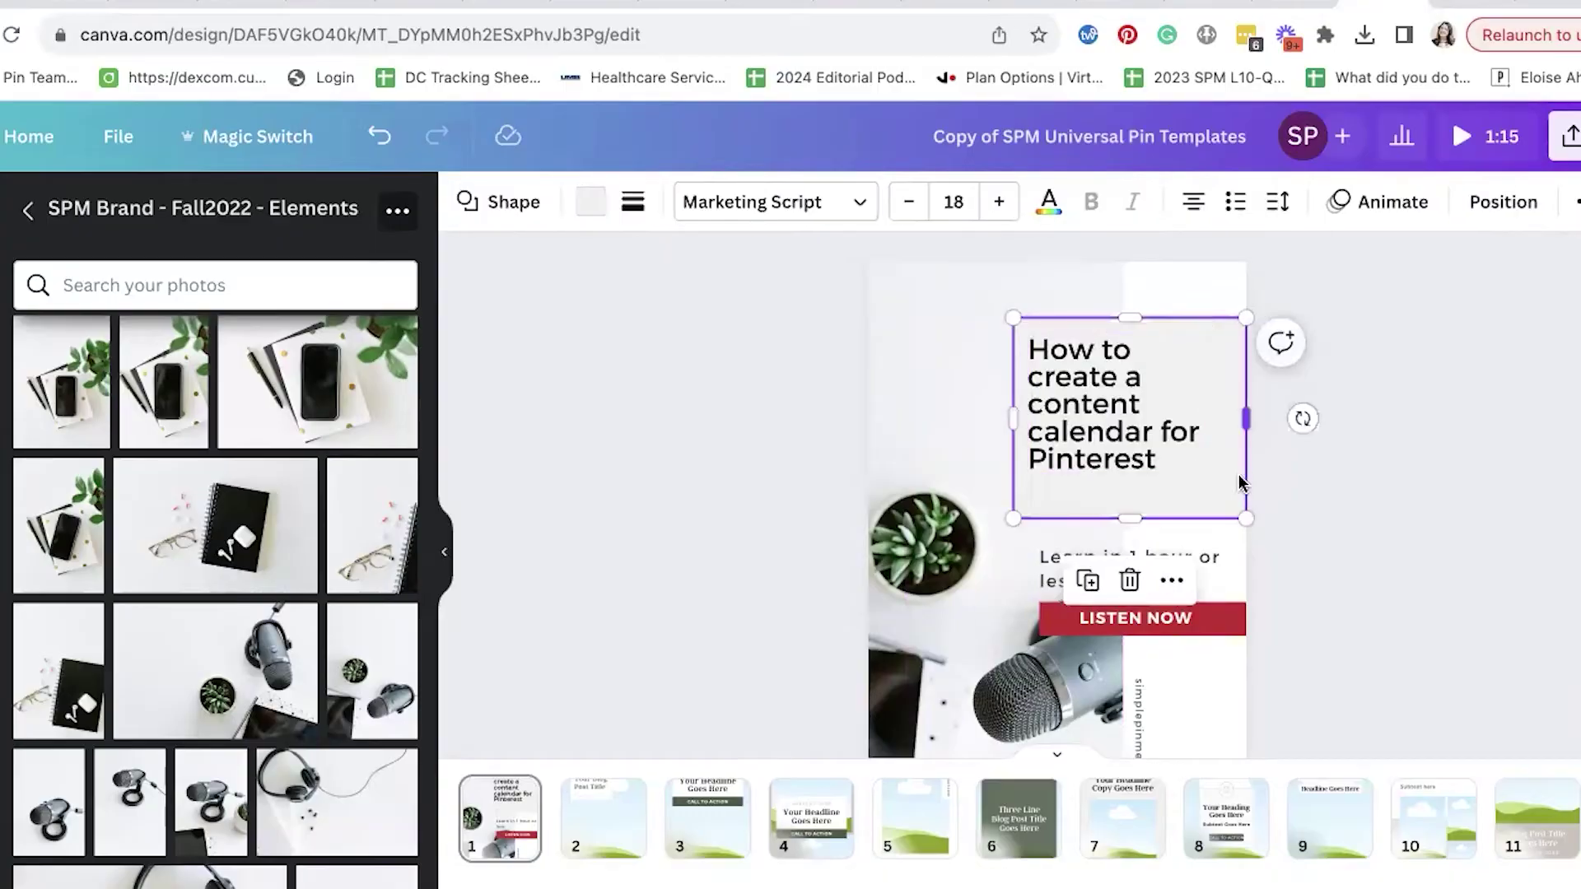
pyautogui.click(590, 203)
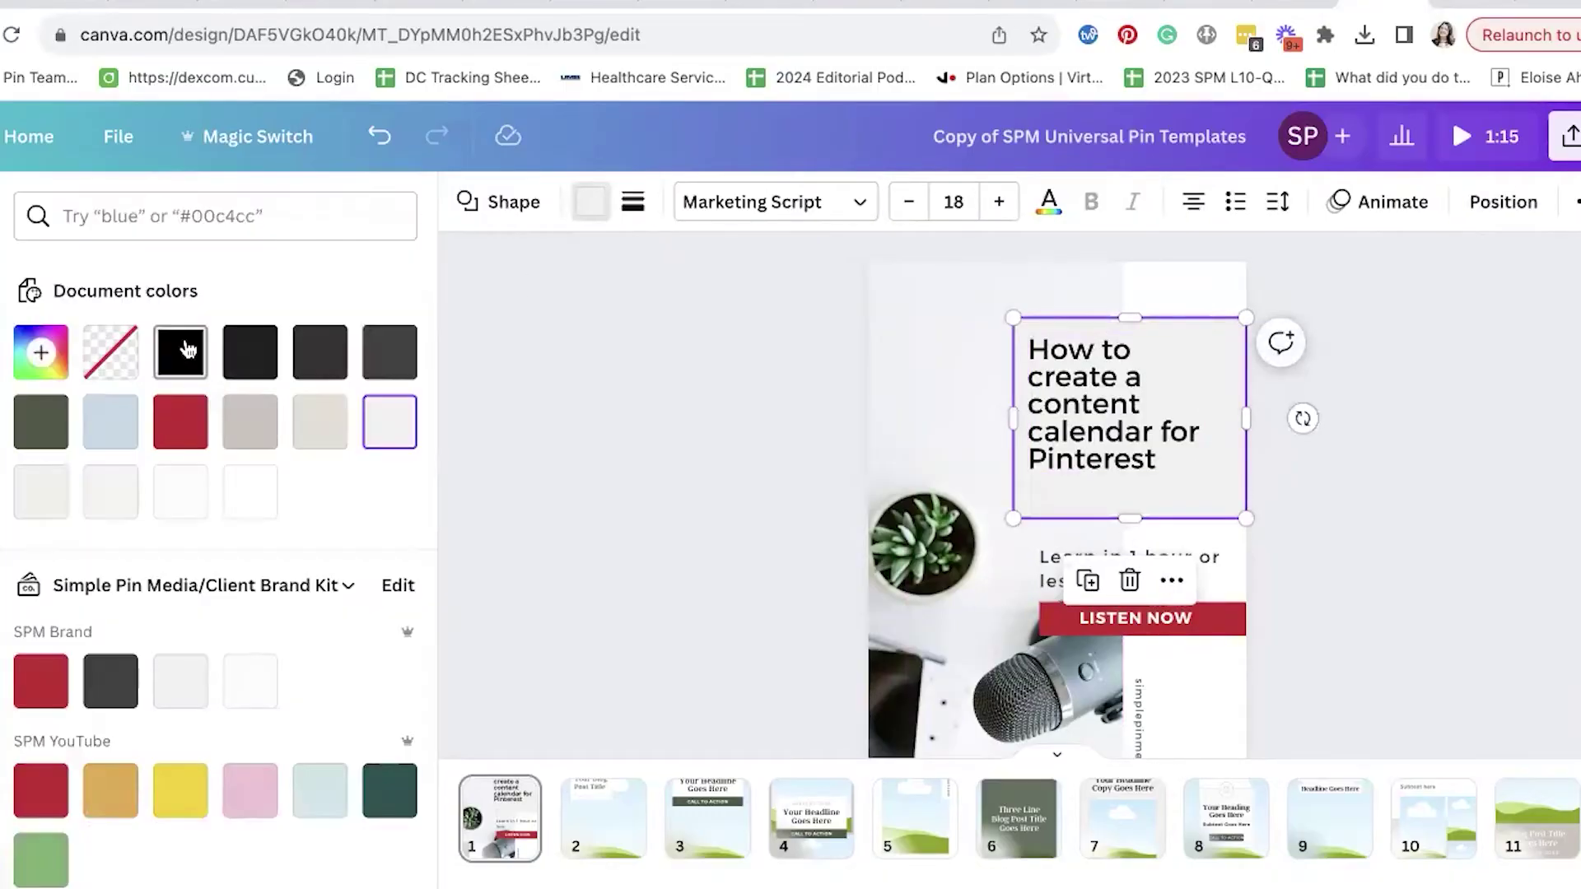
pyautogui.click(42, 696)
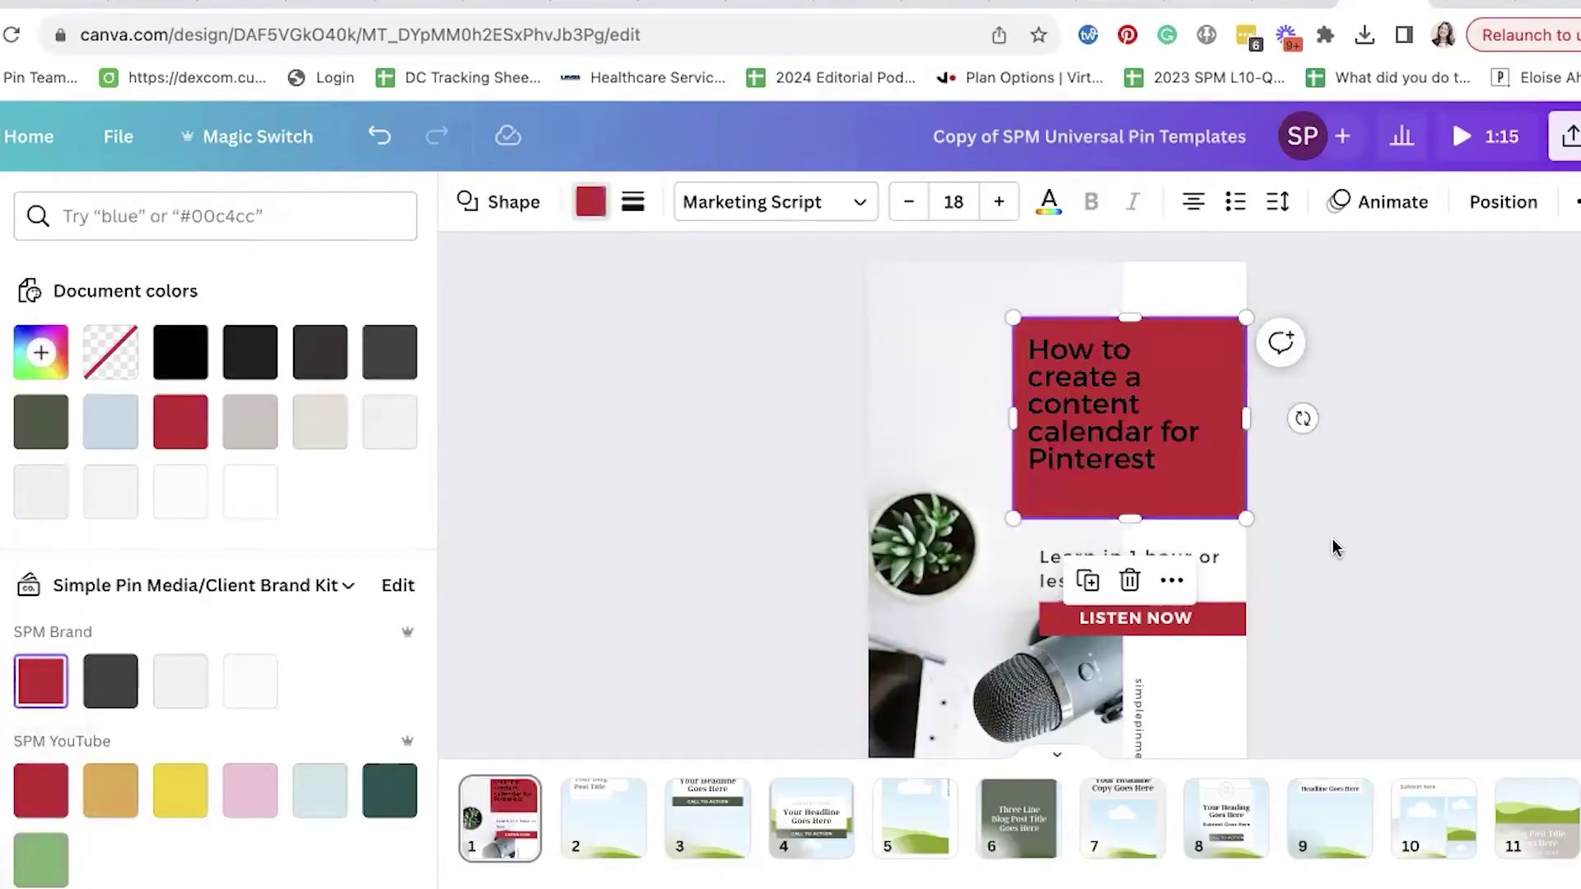
# Step: Recolour the headline text on the red box in a light neutral colour
pyautogui.click(1079, 397)
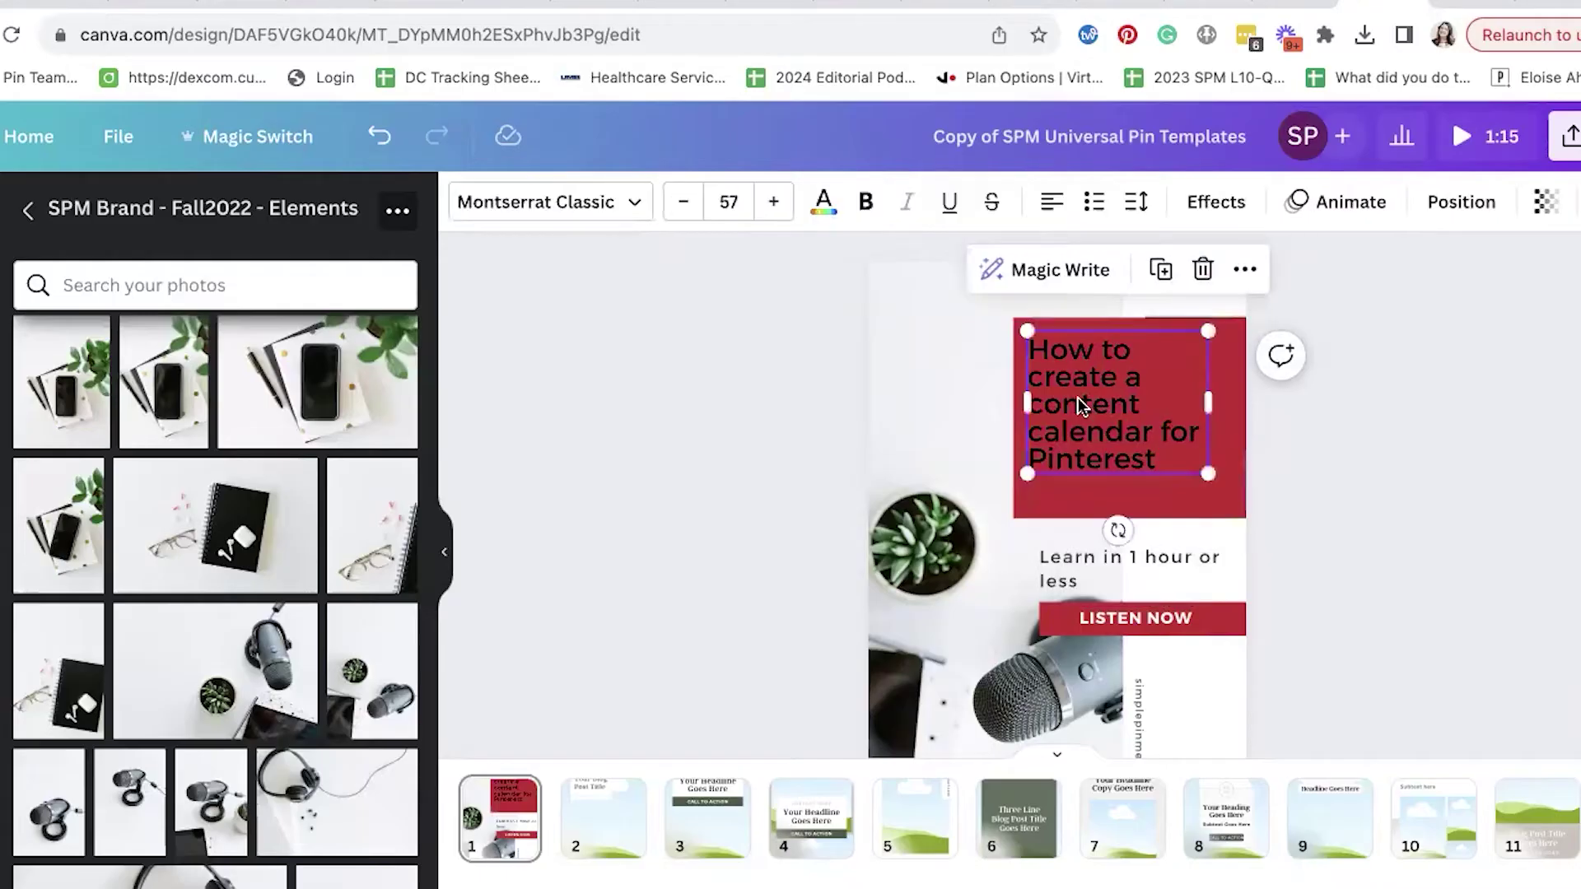
pyautogui.click(591, 203)
pyautogui.doubleClick(1115, 417)
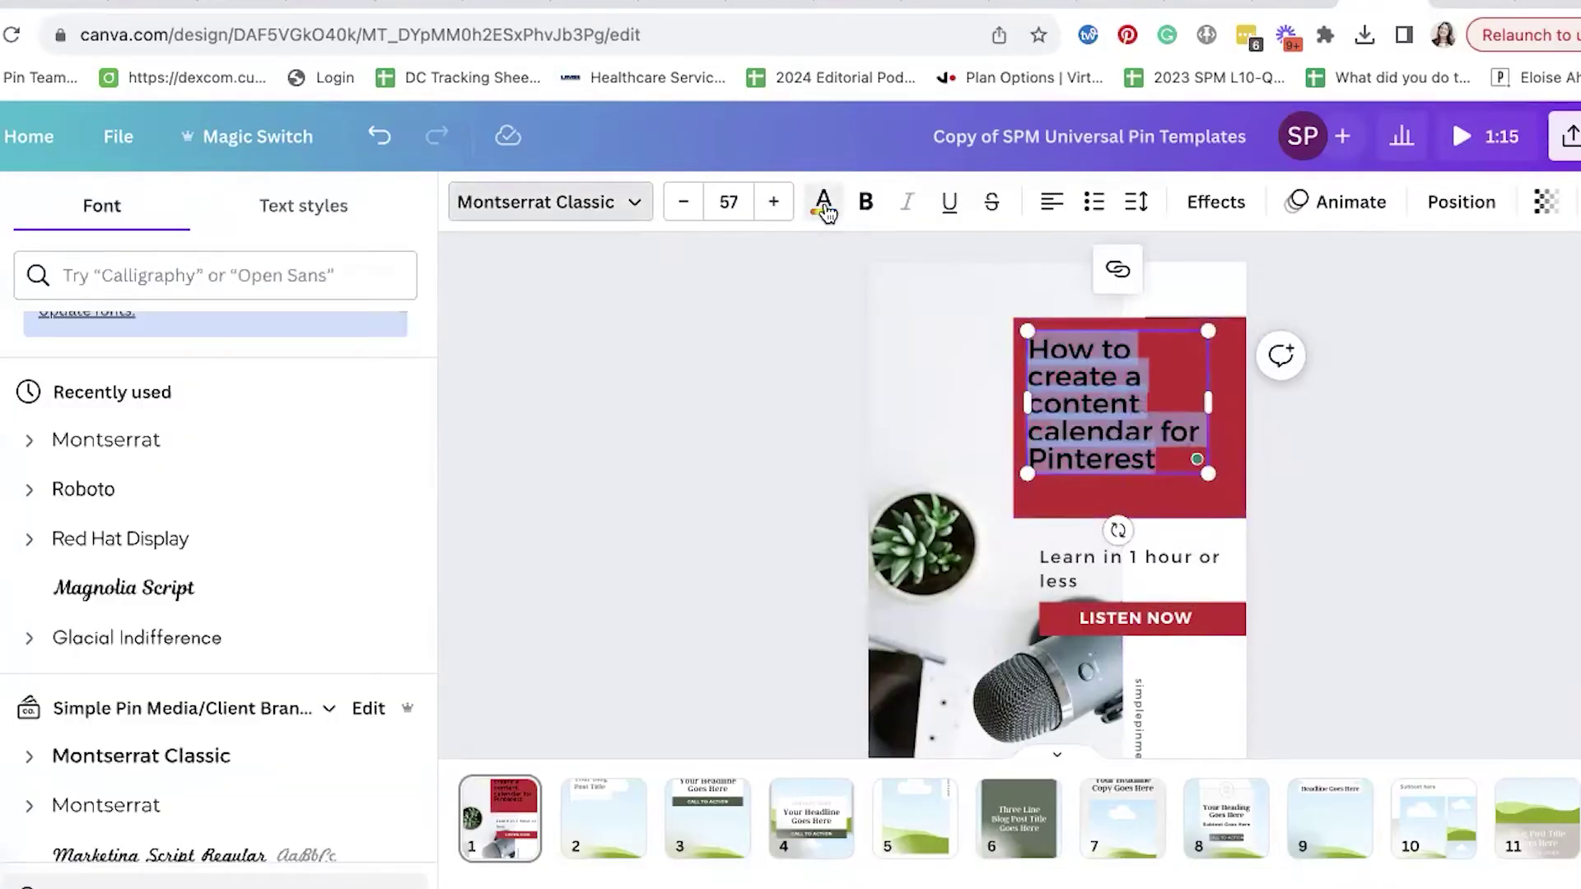
pyautogui.click(822, 201)
pyautogui.click(1336, 481)
# Step: Try placing the subtext inside the red headline box and recolouring it light grey from the SPM Brand palette
pyautogui.moveTo(1173, 566); pyautogui.dragTo(1167, 497)
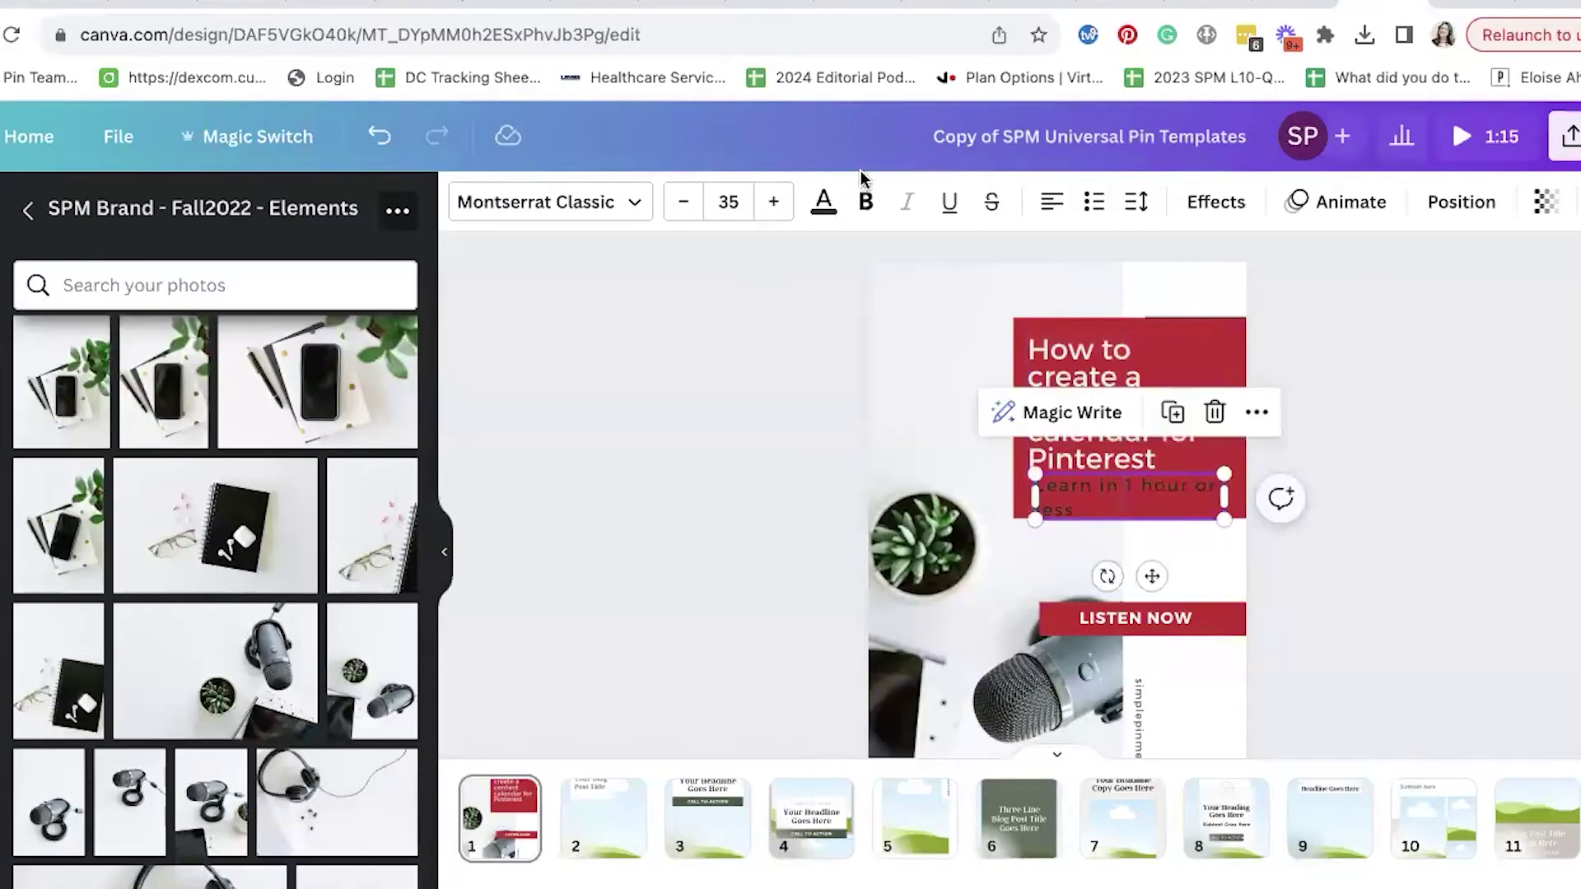
pyautogui.click(823, 201)
pyautogui.click(185, 681)
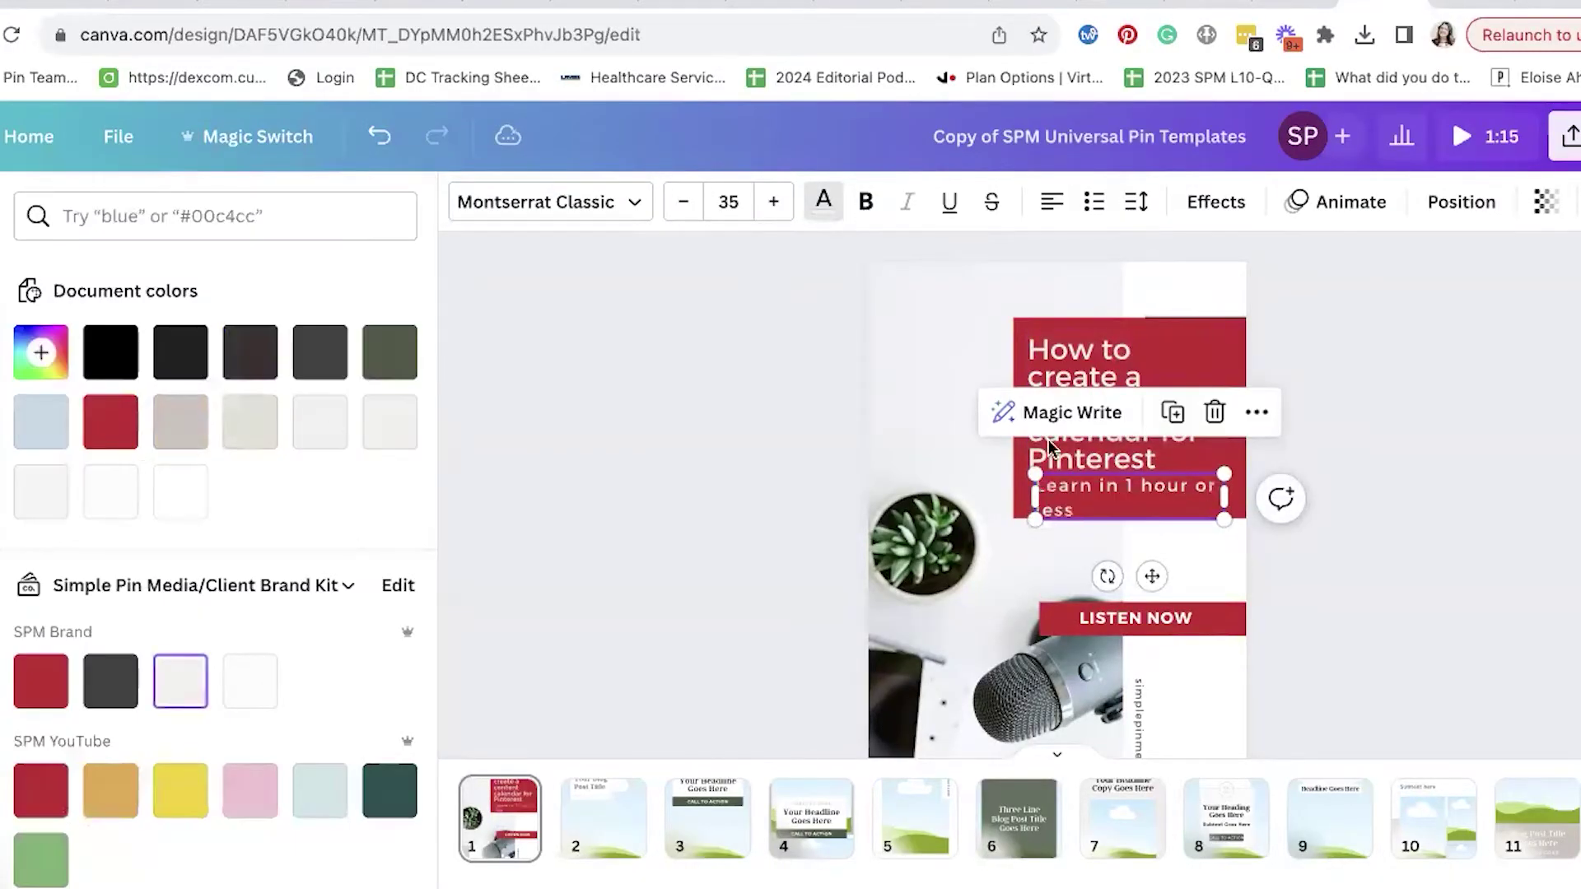
# Step: Delete the subtext and enlarge the headline to about size 66.9 within the red box
pyautogui.click(1133, 505)
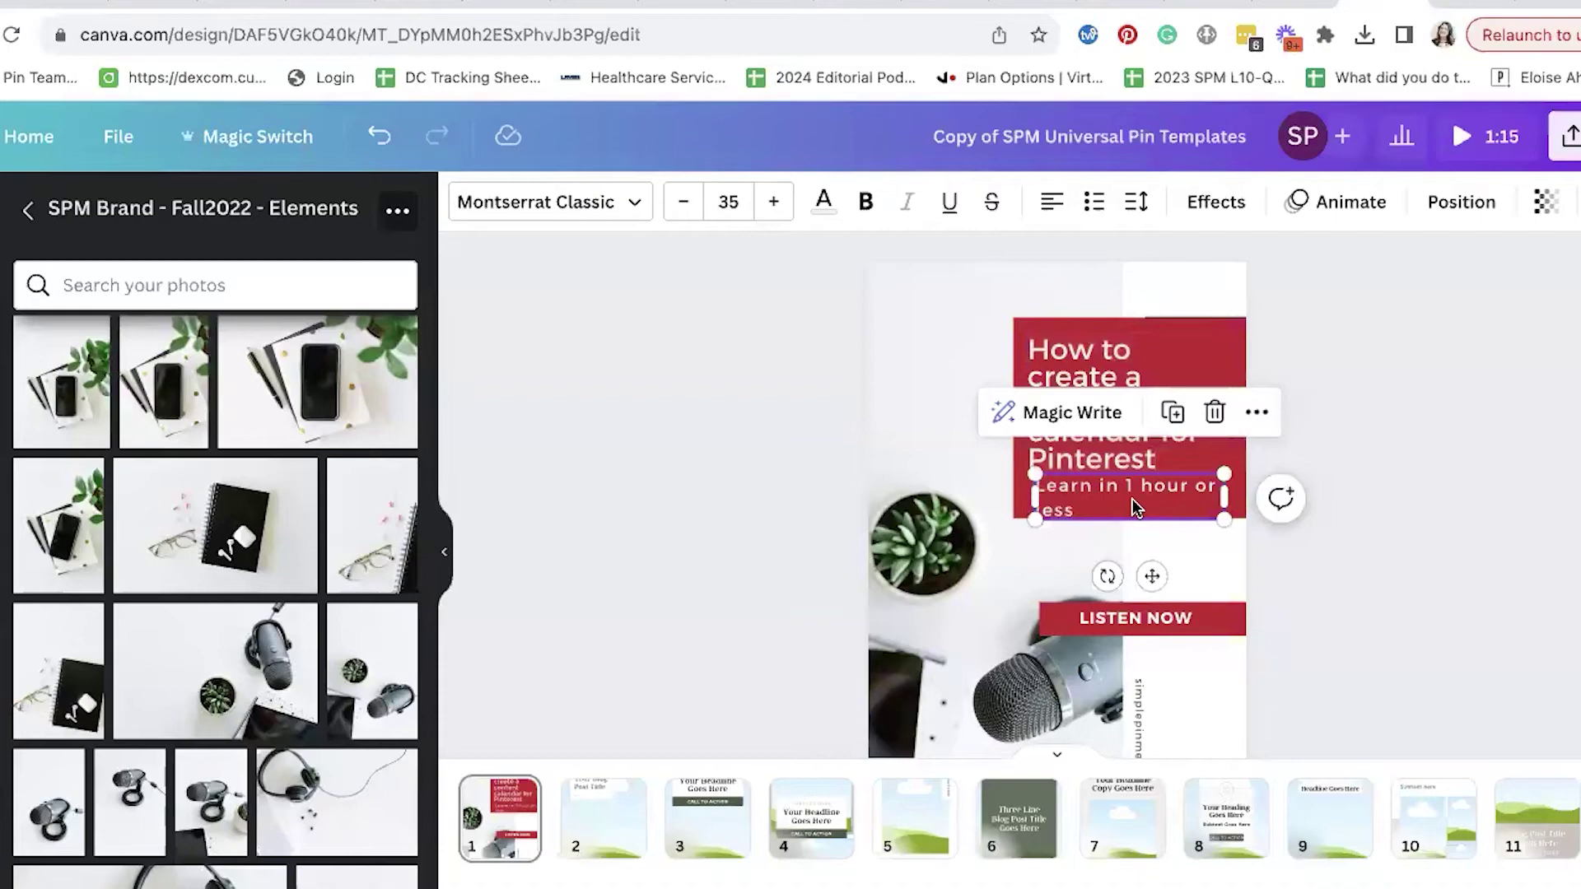
pyautogui.press('Delete')
pyautogui.click(1178, 435)
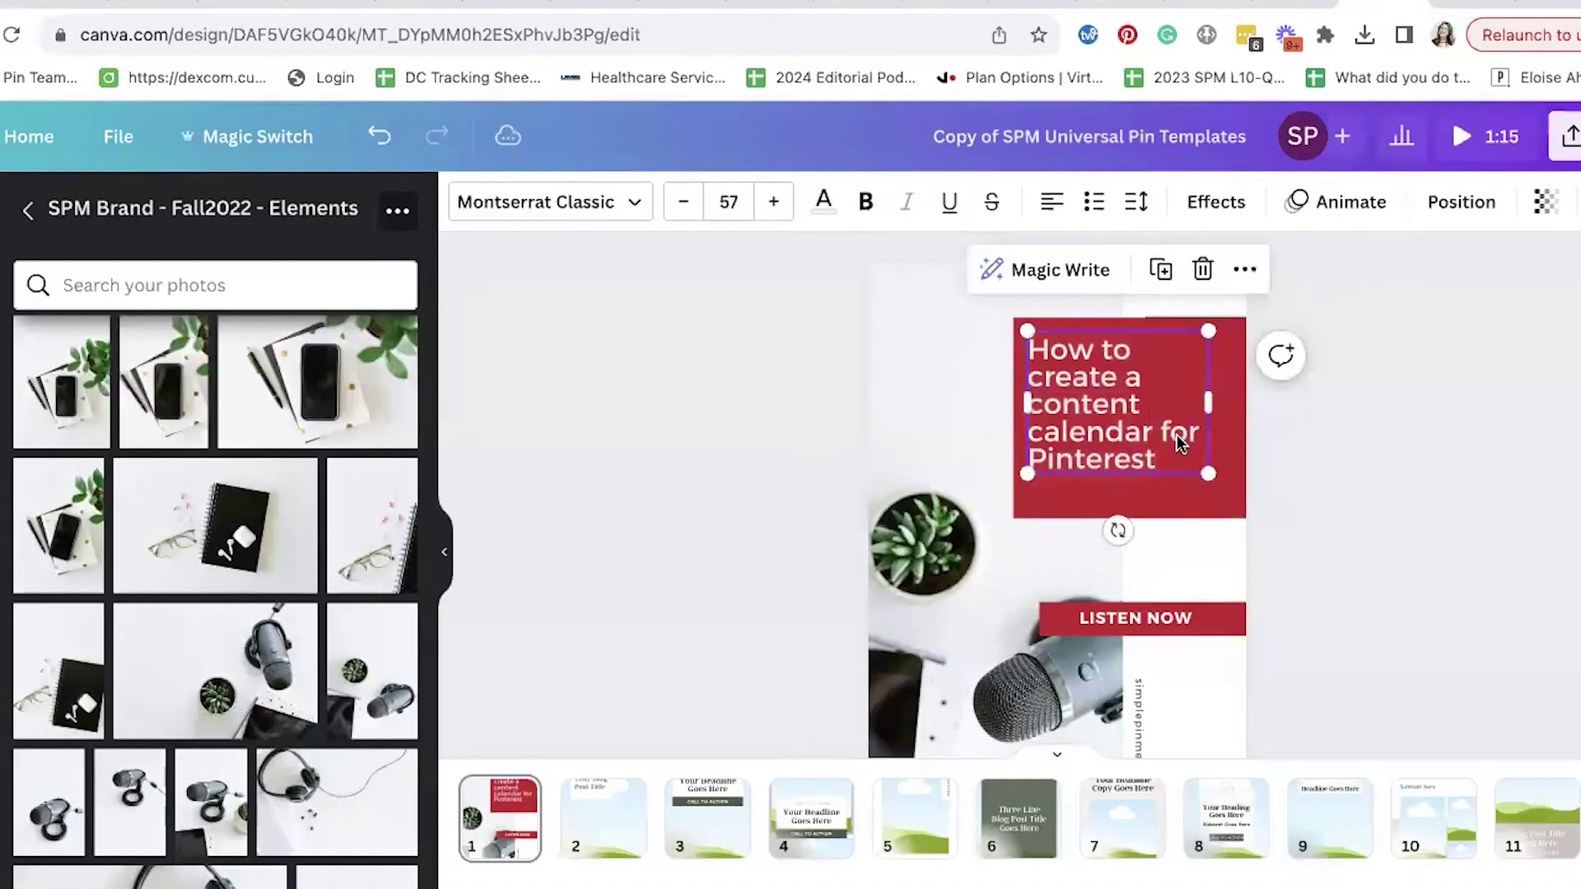
pyautogui.moveTo(1208, 477)
pyautogui.mouseDown()
pyautogui.moveTo(1235, 505)
pyautogui.moveTo(1221, 505)
pyautogui.mouseUp()
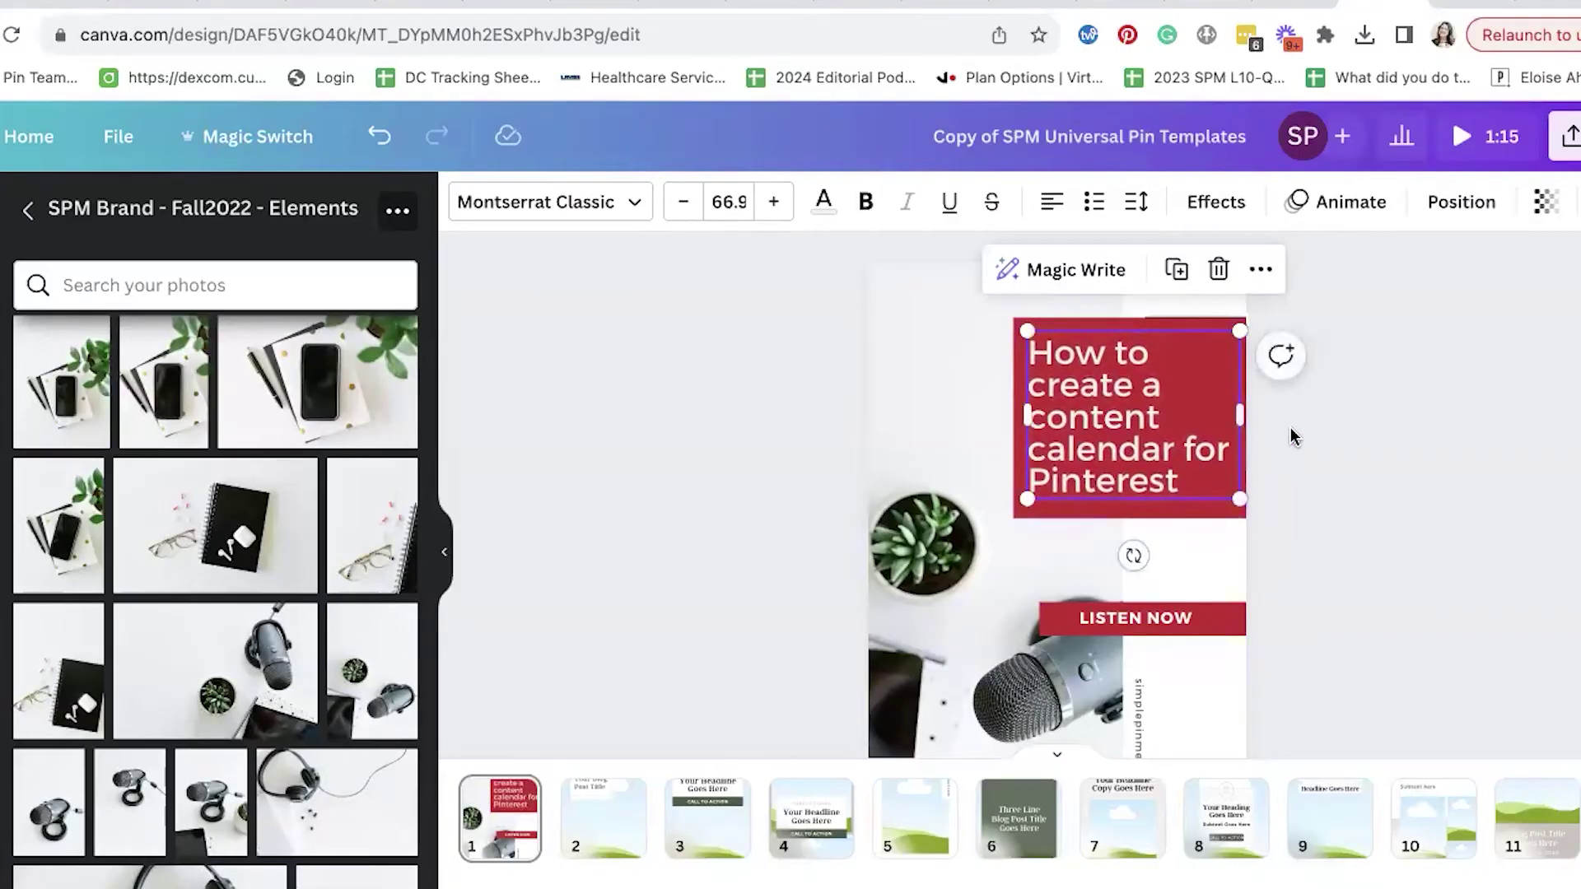
# Step: Move the thin line below the headline box and raise the red call-to-action bar to just beneath it
pyautogui.click(1222, 315)
pyautogui.moveTo(1222, 315); pyautogui.dragTo(1222, 551)
pyautogui.moveTo(1222, 622); pyautogui.dragTo(1221, 576)
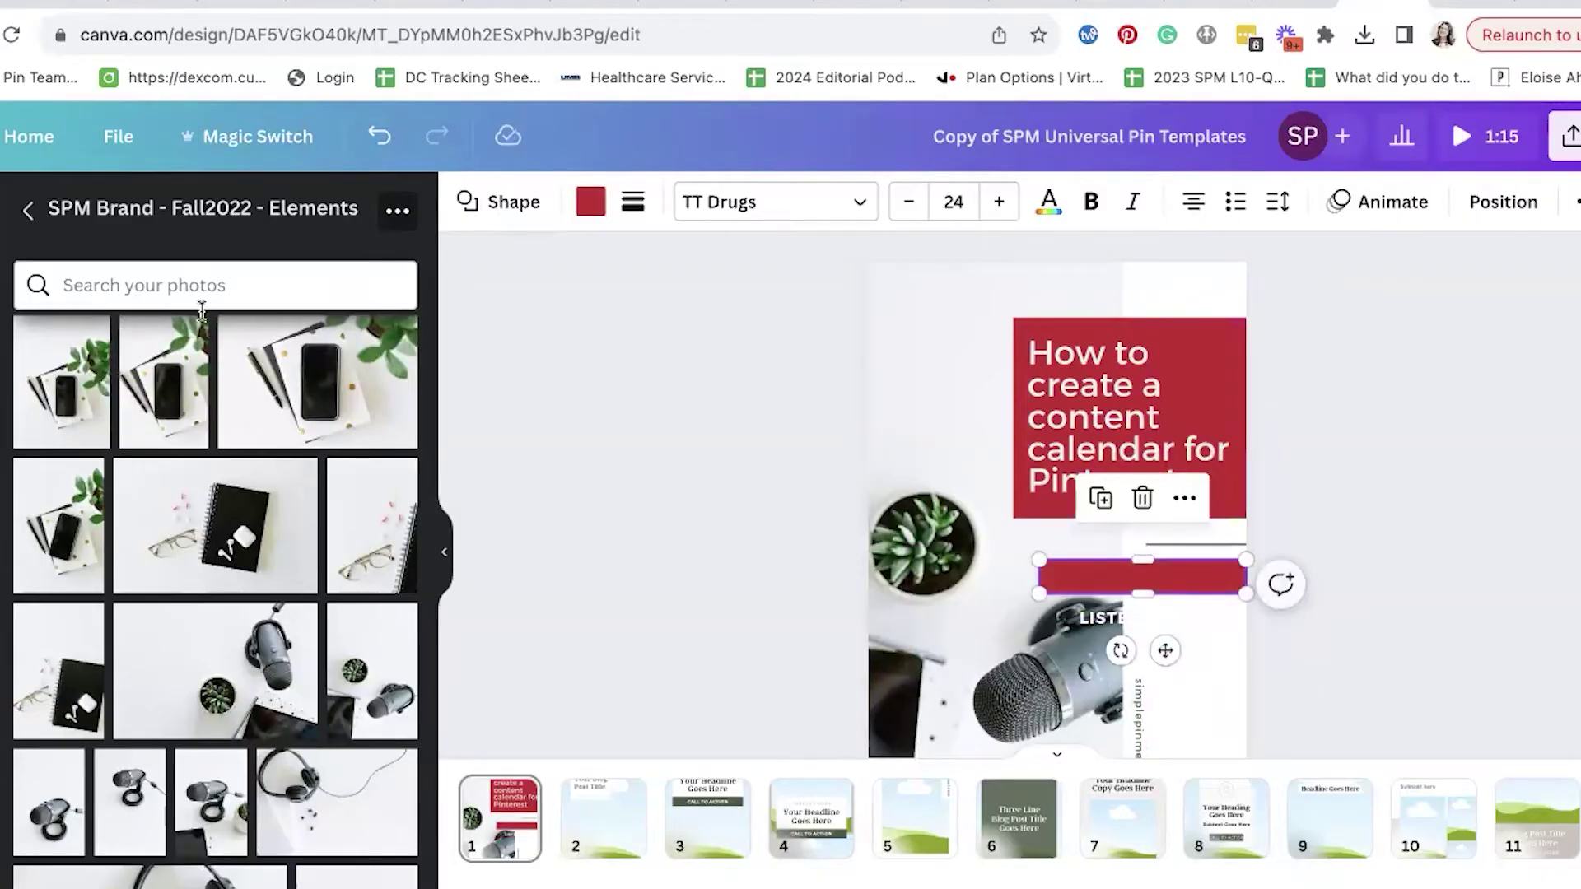
# Step: Fill the call-to-action bar with dark grey from the SPM Brand palette and move the LISTEN NOW text onto it
pyautogui.click(602, 200)
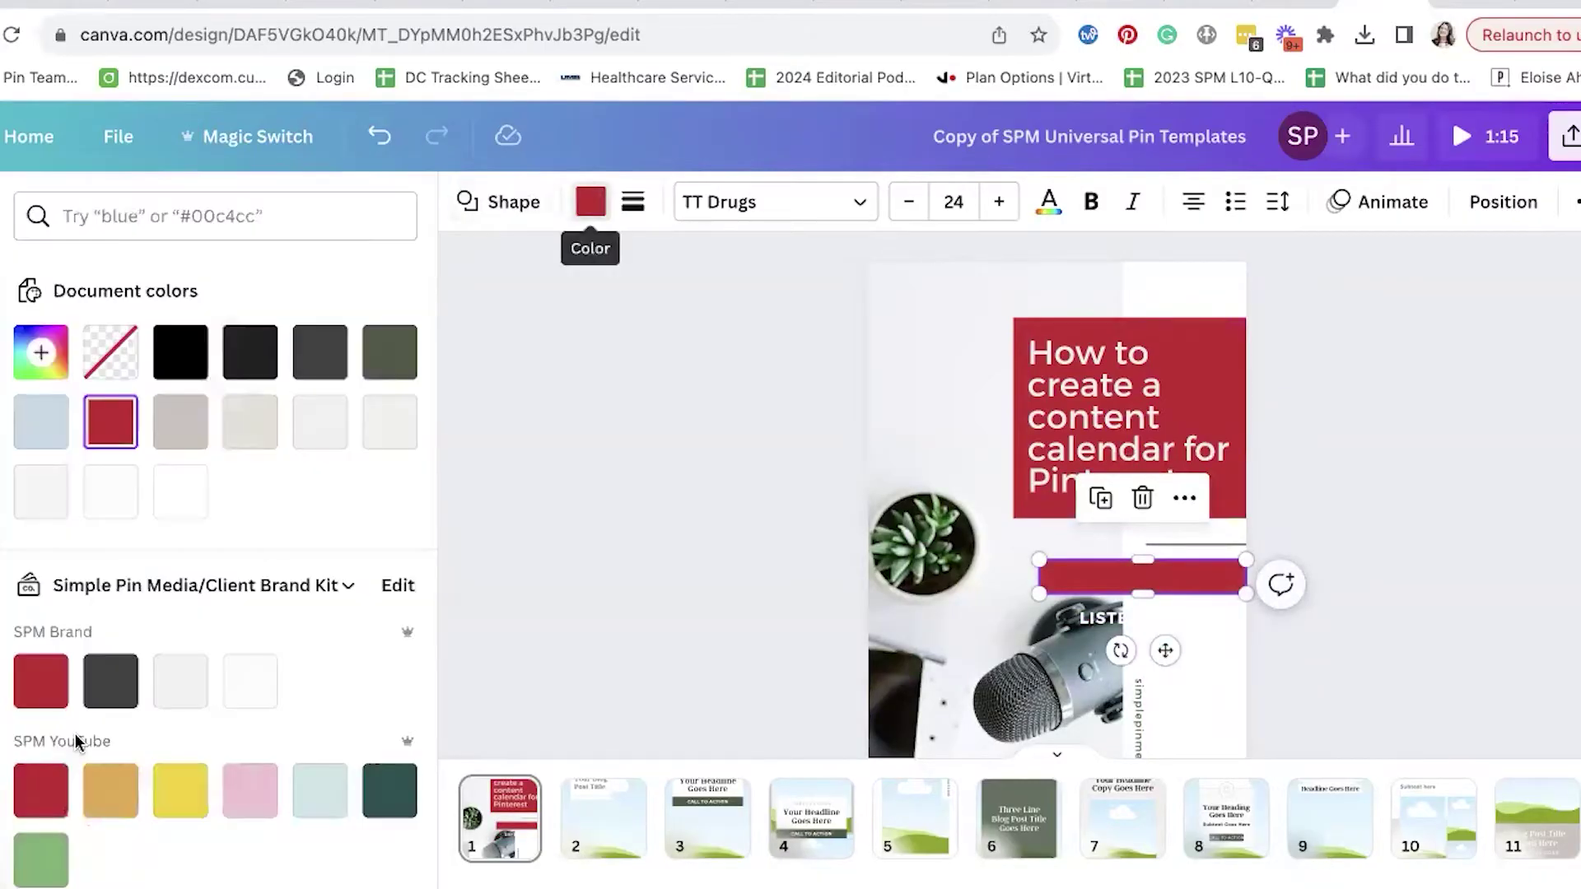
pyautogui.click(120, 700)
pyautogui.moveTo(1118, 616); pyautogui.dragTo(1115, 574)
pyautogui.click(1374, 570)
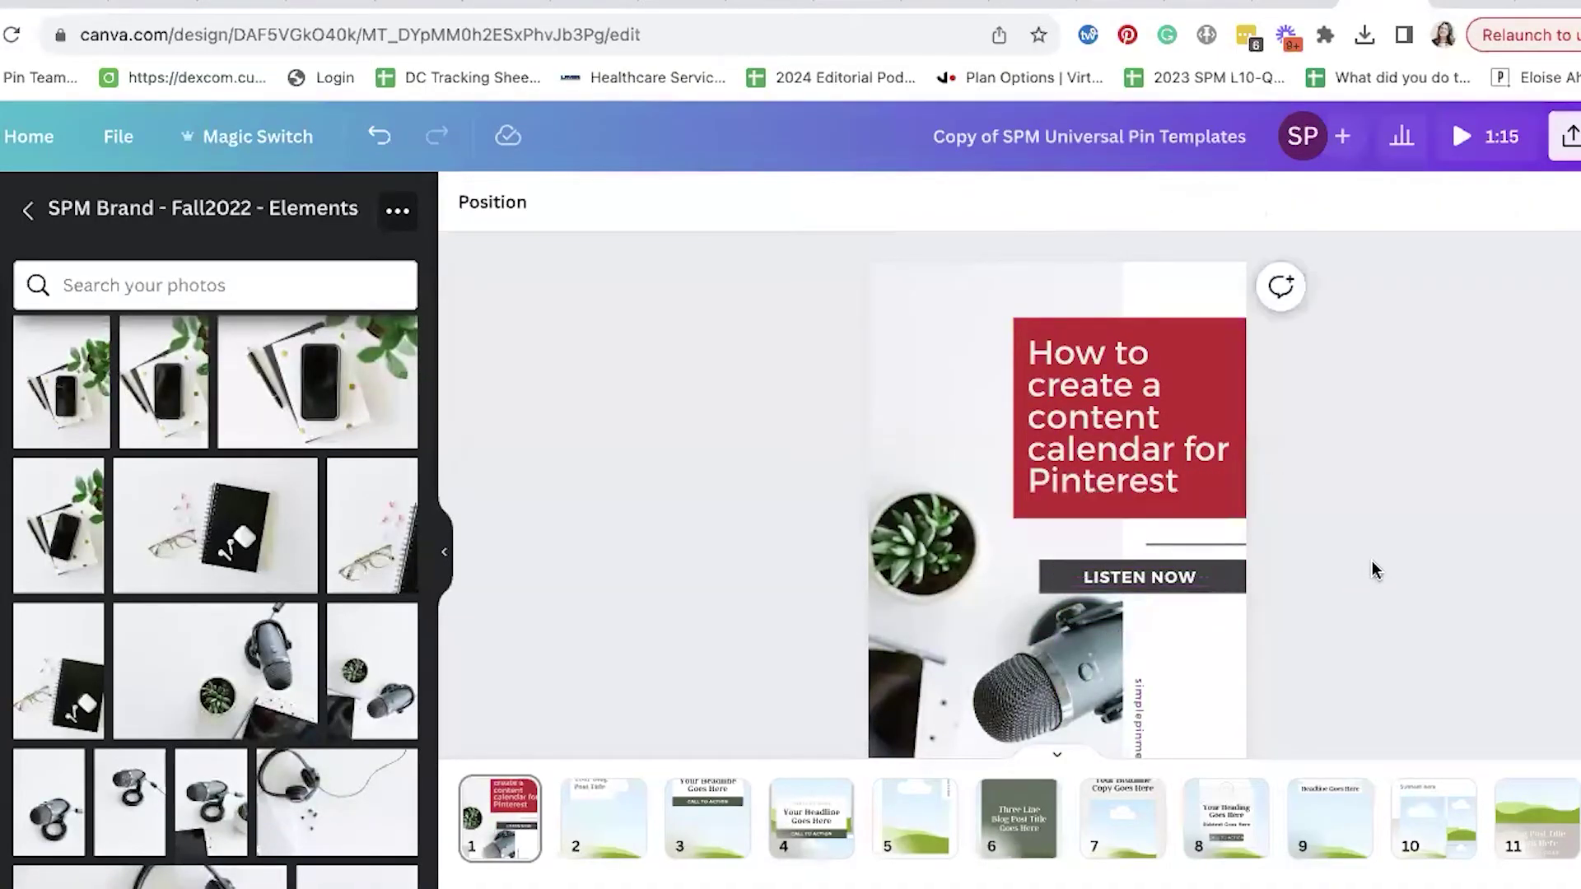
pyautogui.scroll(-2, 1373, 570)
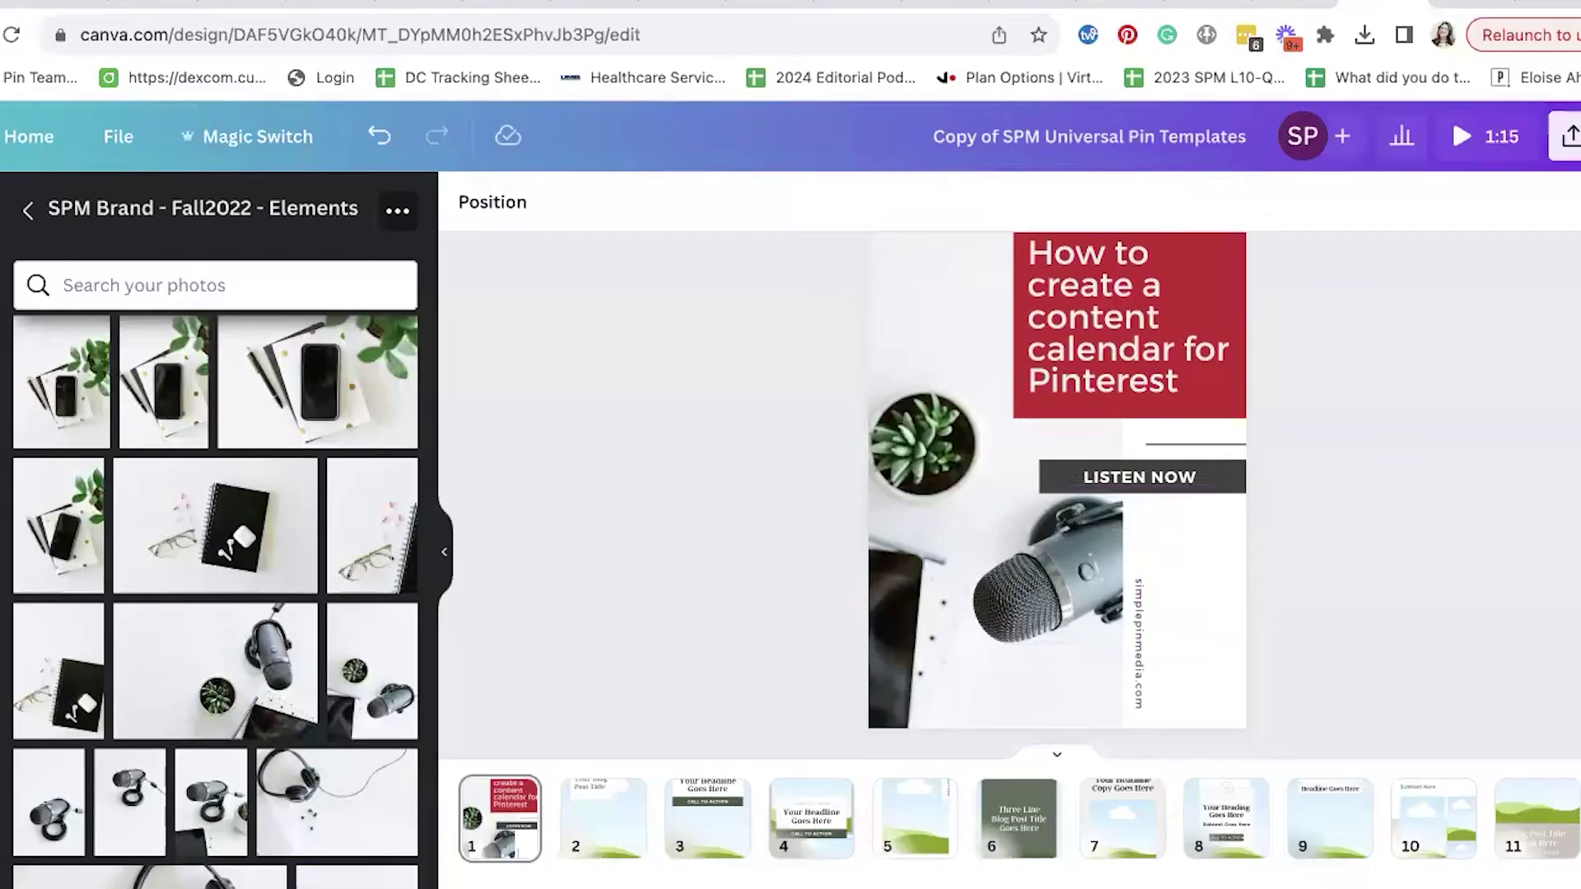
pyautogui.click(27, 210)
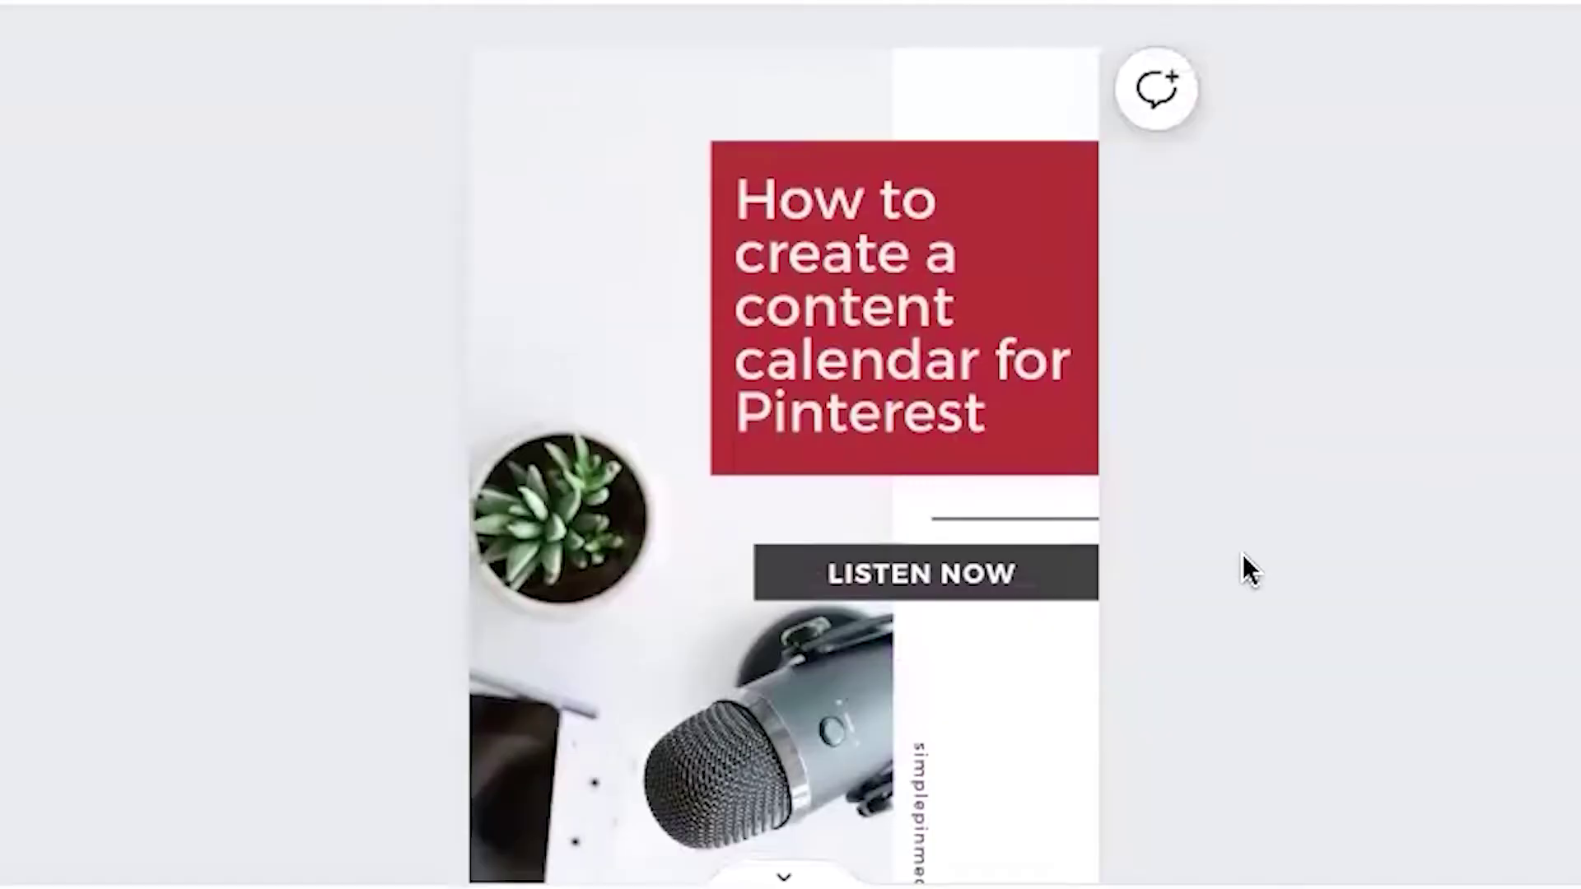
pyautogui.scroll(-3, 1335, 570)
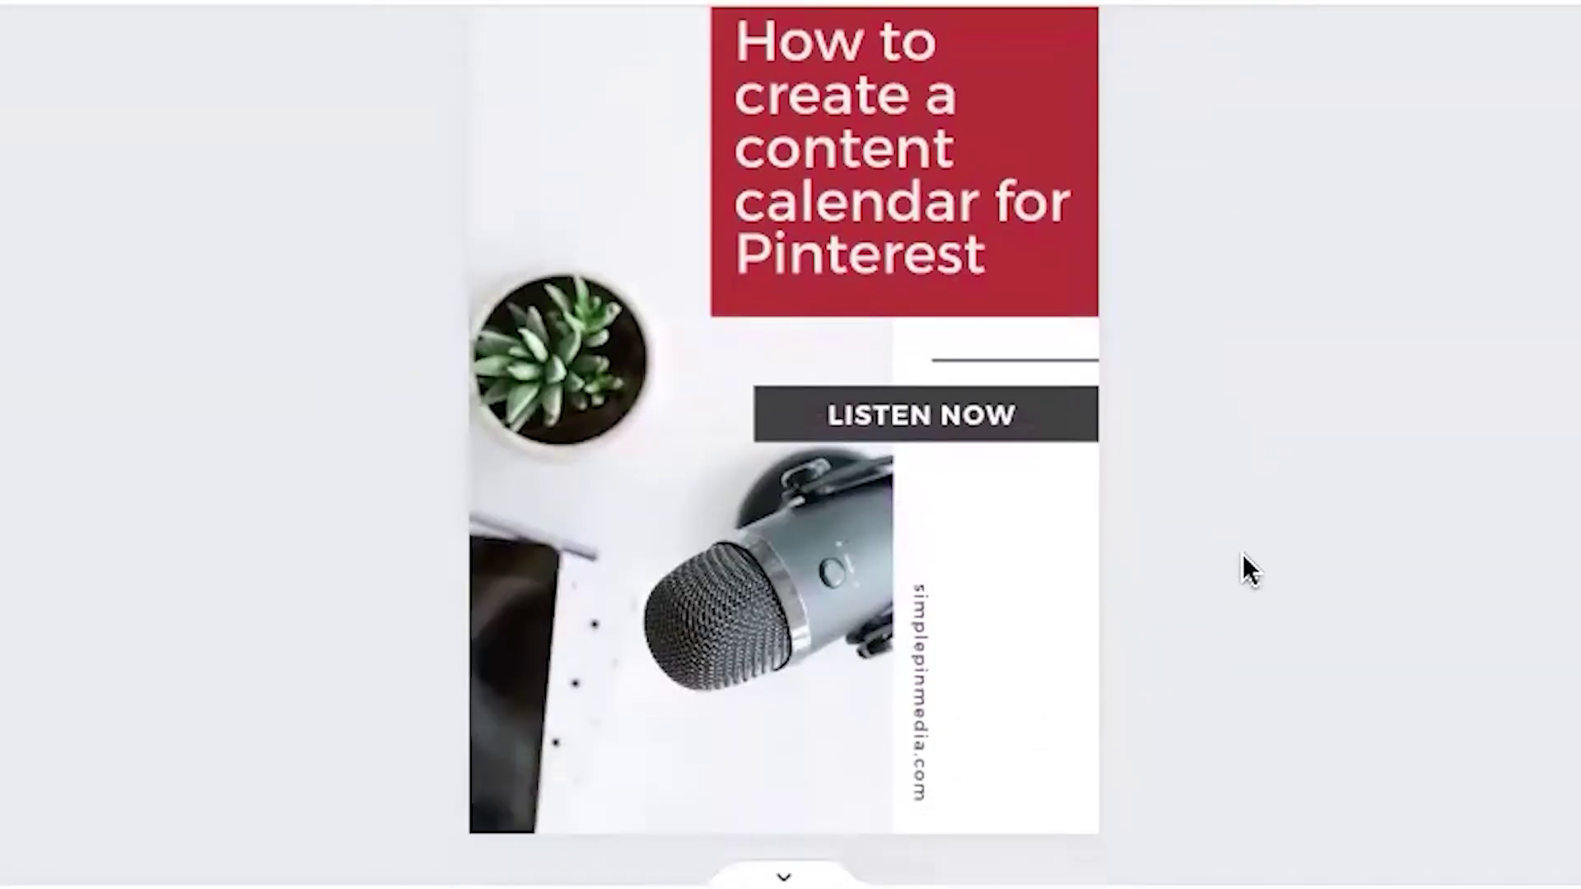
pyautogui.scroll(2, 1242, 555)
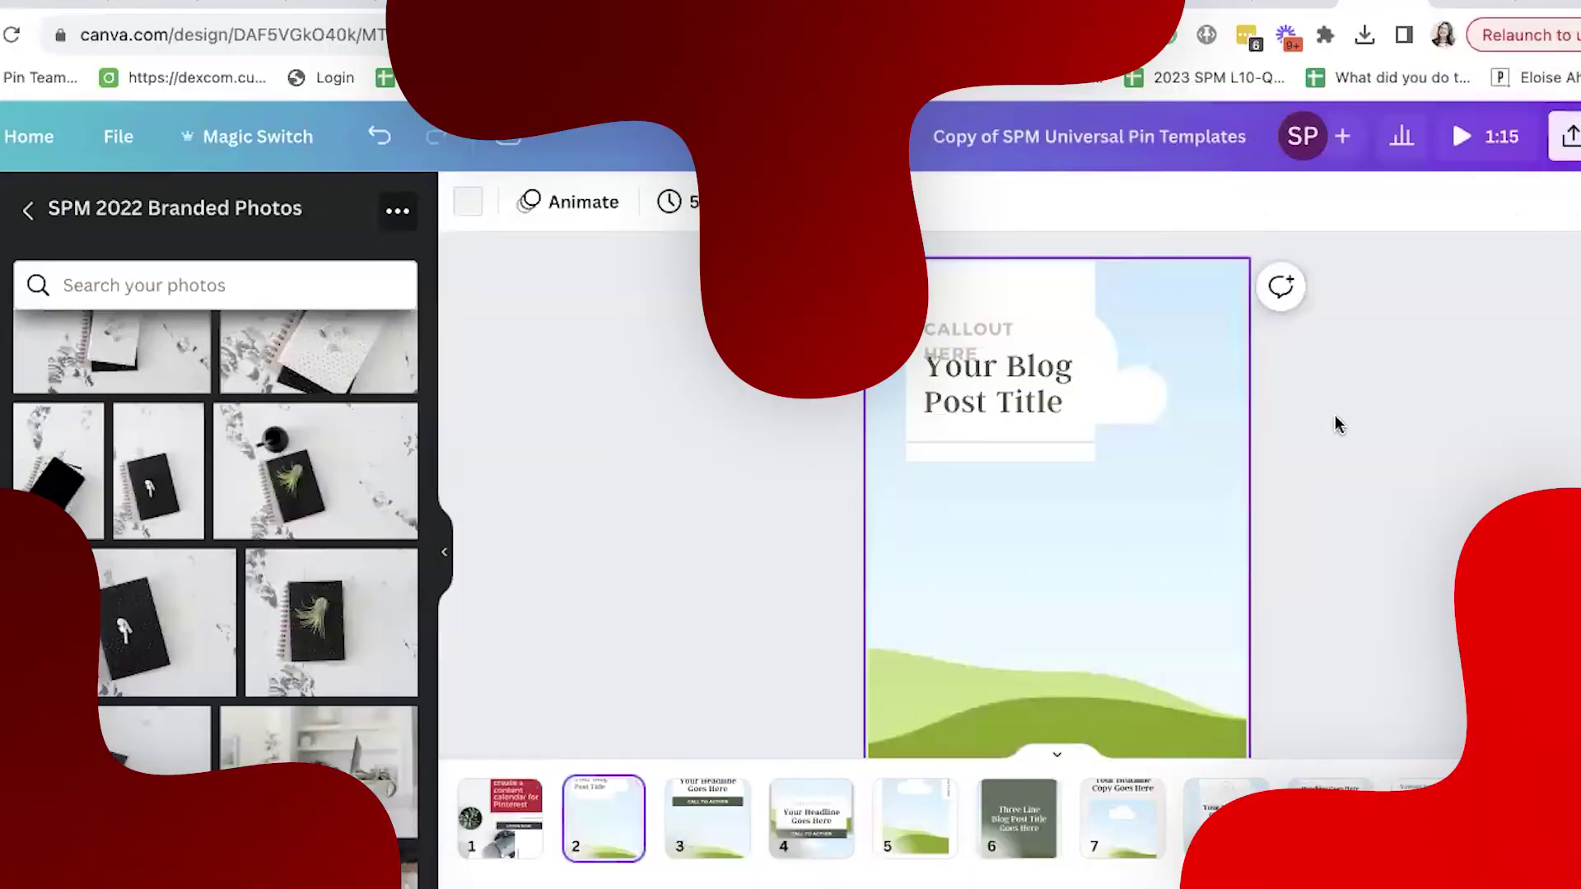
# Step: Fill page 2's background with the pink laptop and headphones photo from the SPM Brand - Fall2022 - Elements folder
pyautogui.scroll(-2, 1338, 422)
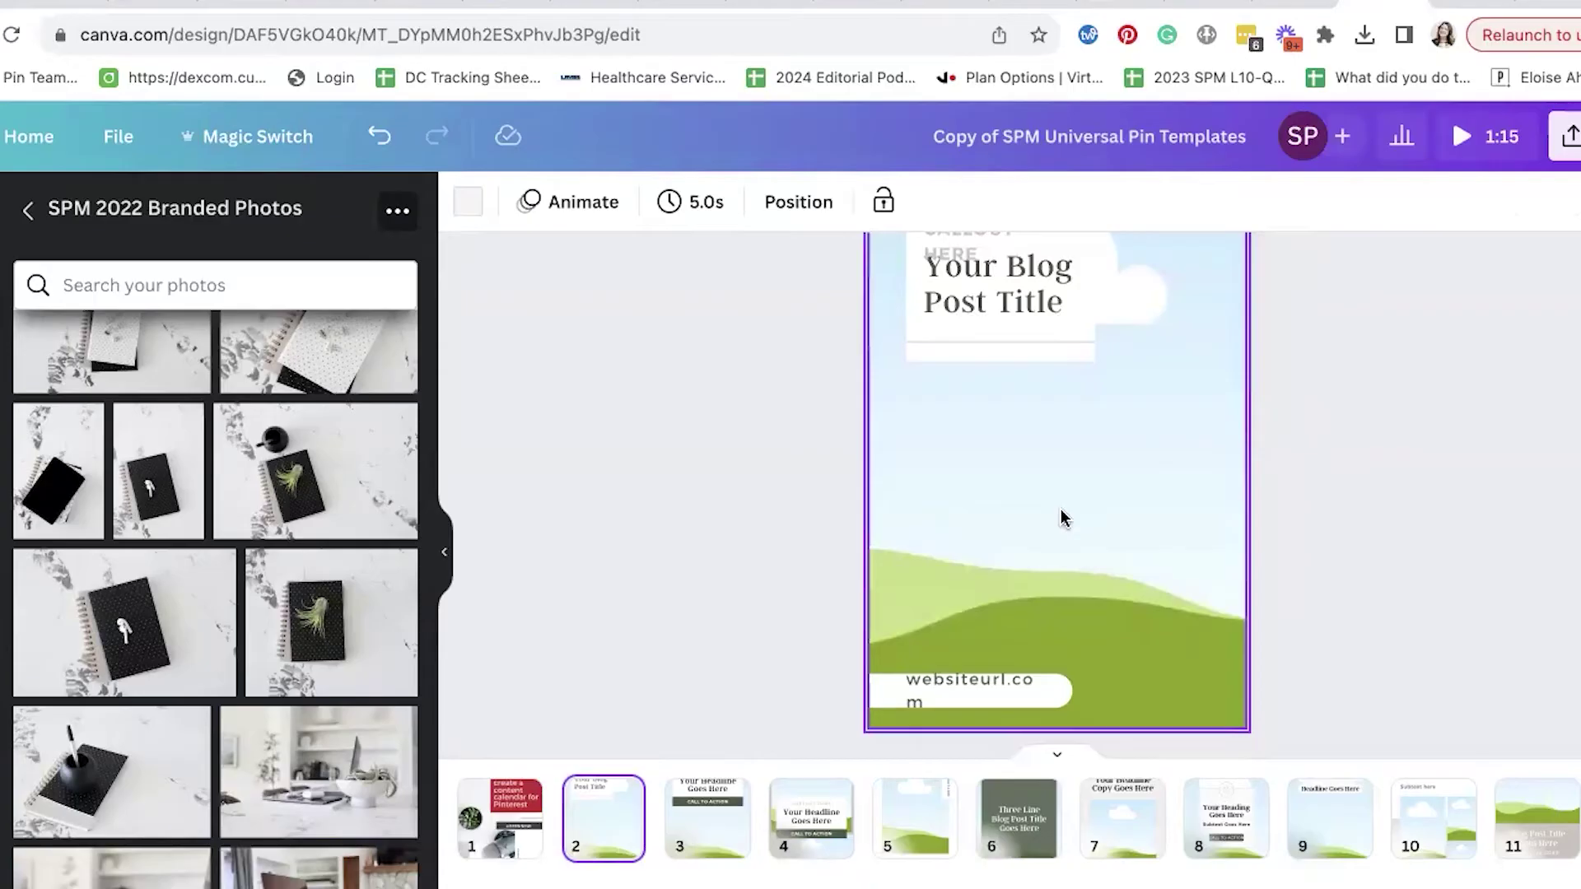
pyautogui.scroll(-5, 354, 593)
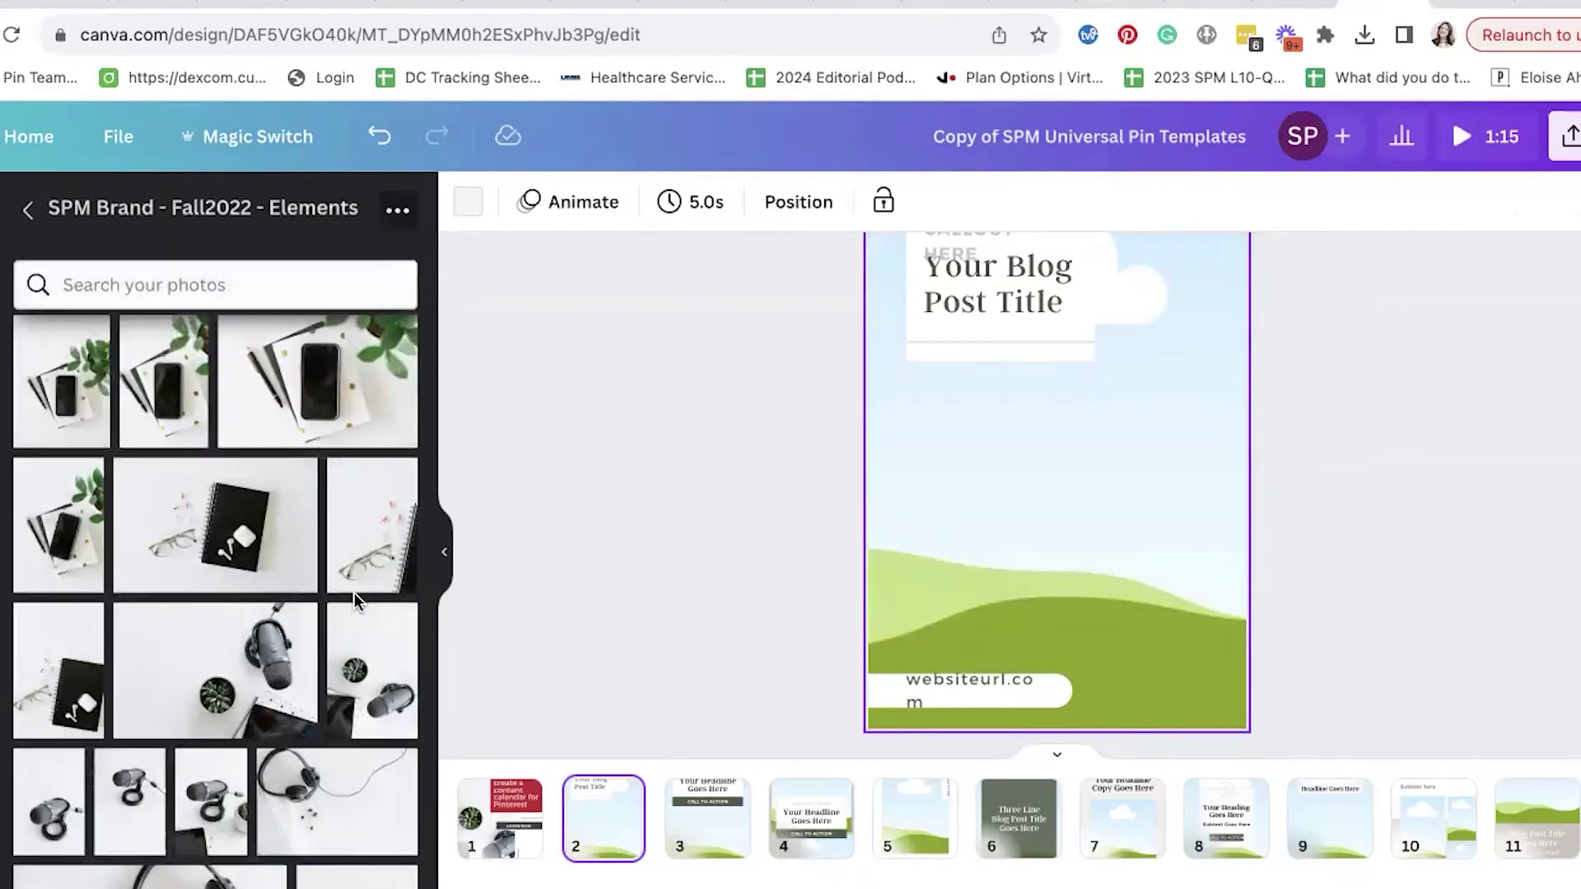
pyautogui.scroll(10, 354, 593)
pyautogui.moveTo(294, 598); pyautogui.dragTo(955, 527)
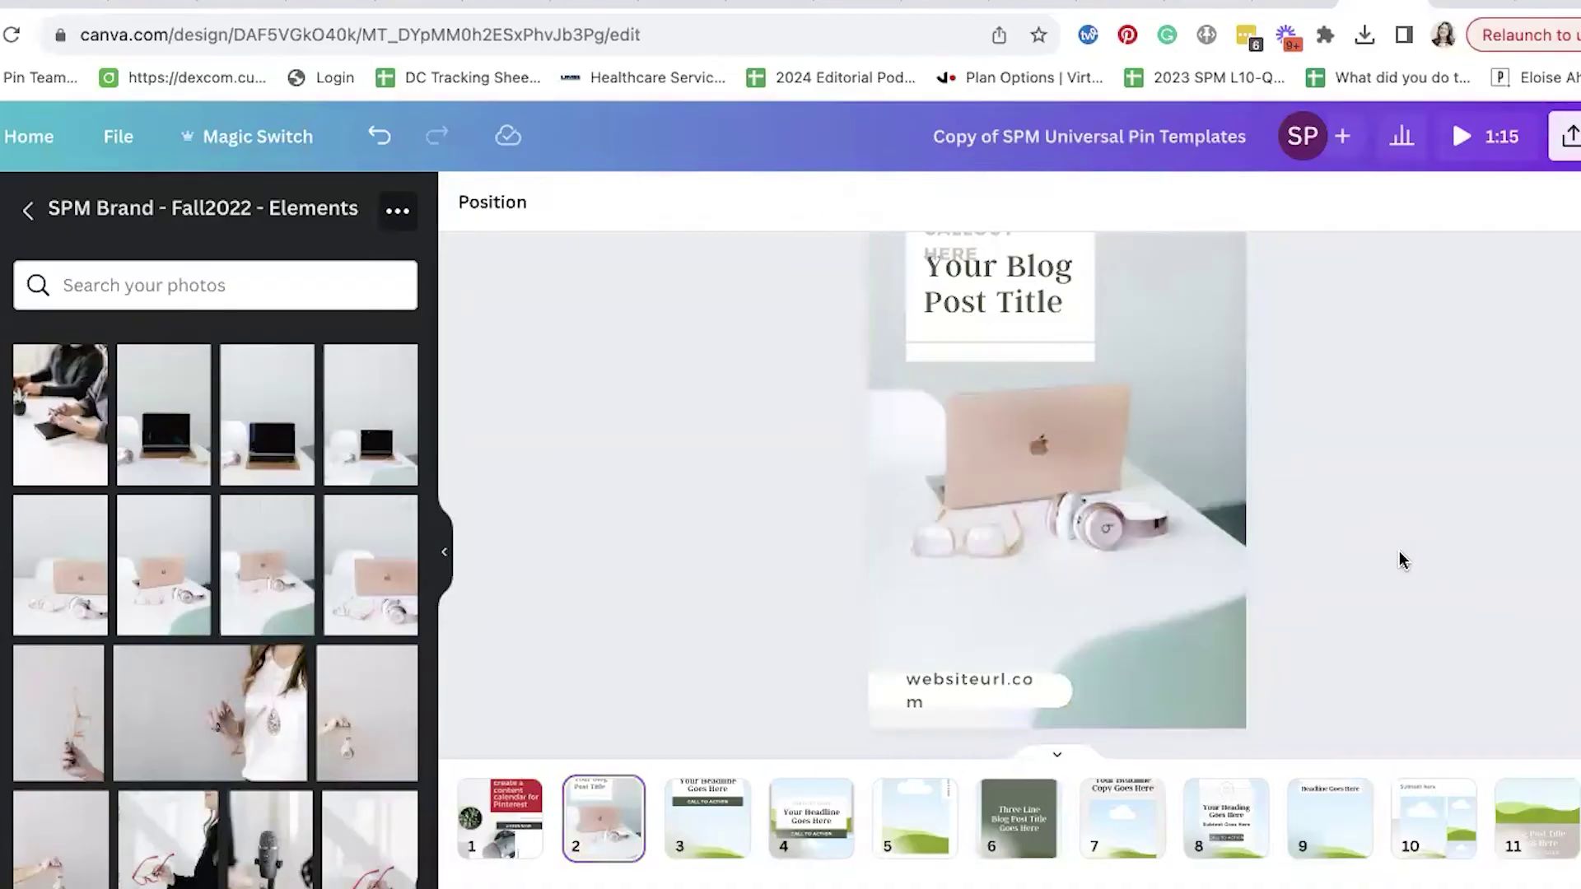
# Step: Replace the placeholder website address at the foot of page 2 with simplepinmedia.com
pyautogui.click(1039, 702)
pyautogui.doubleClick(985, 691)
pyautogui.hotkey('ctrl', 'a')
pyautogui.write('simplepinmedia.com')
# Step: Widen the website address text box to fit on one line and adjust the white rounded shape behind it
pyautogui.moveTo(1048, 692); pyautogui.dragTo(1079, 692)
pyautogui.moveTo(906, 690)
pyautogui.mouseDown()
pyautogui.moveTo(871, 690)
pyautogui.moveTo(885, 692)
pyautogui.mouseUp()
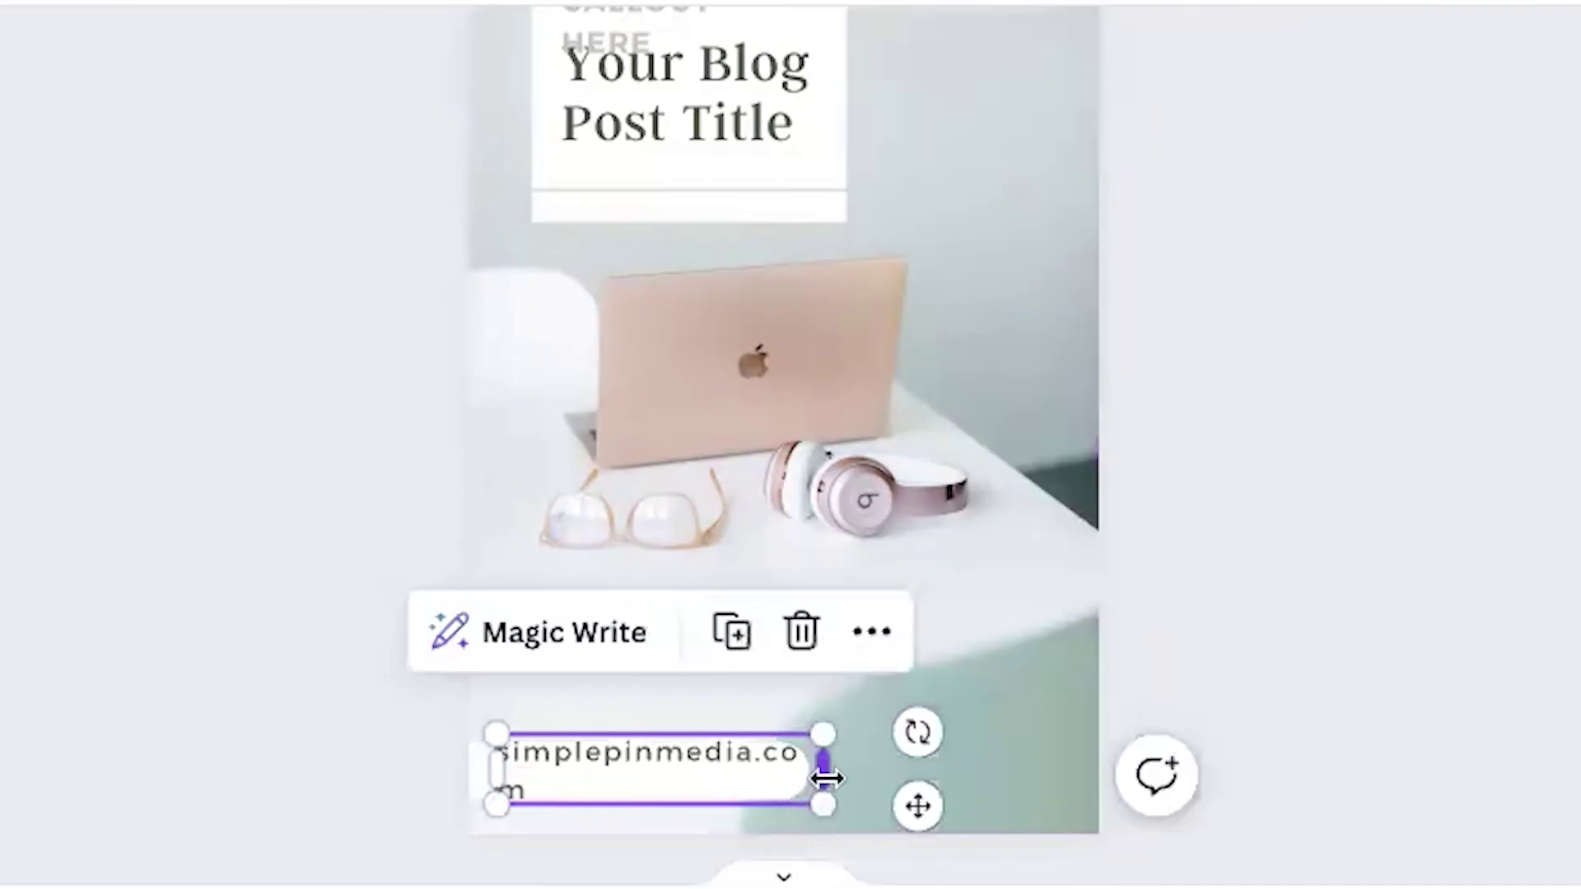
pyautogui.moveTo(826, 778); pyautogui.dragTo(864, 773)
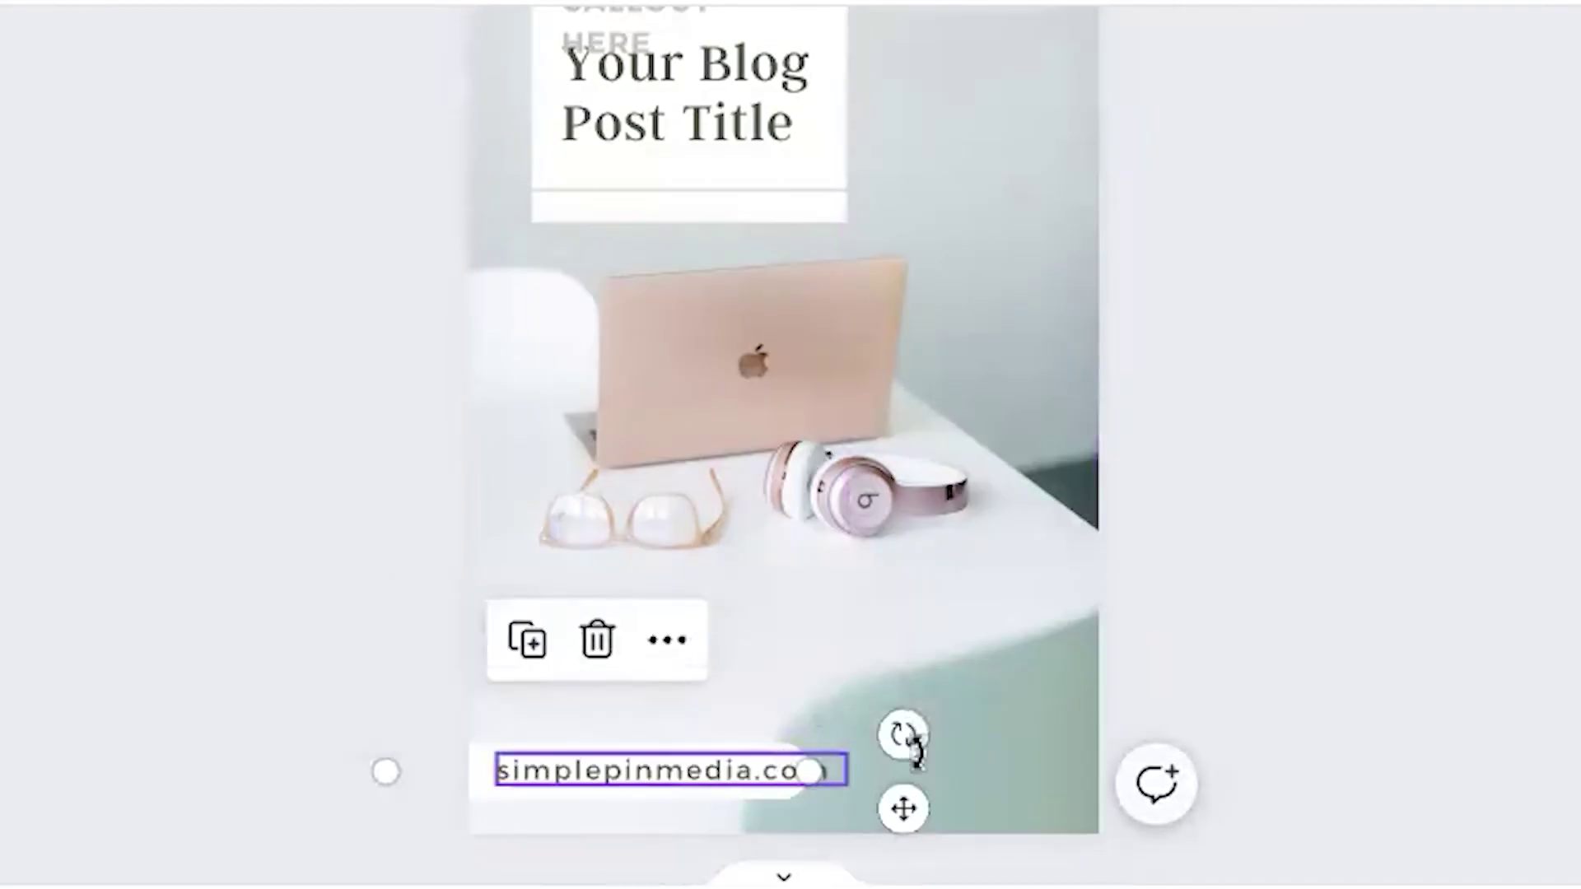
pyautogui.moveTo(783, 761); pyautogui.dragTo(807, 784)
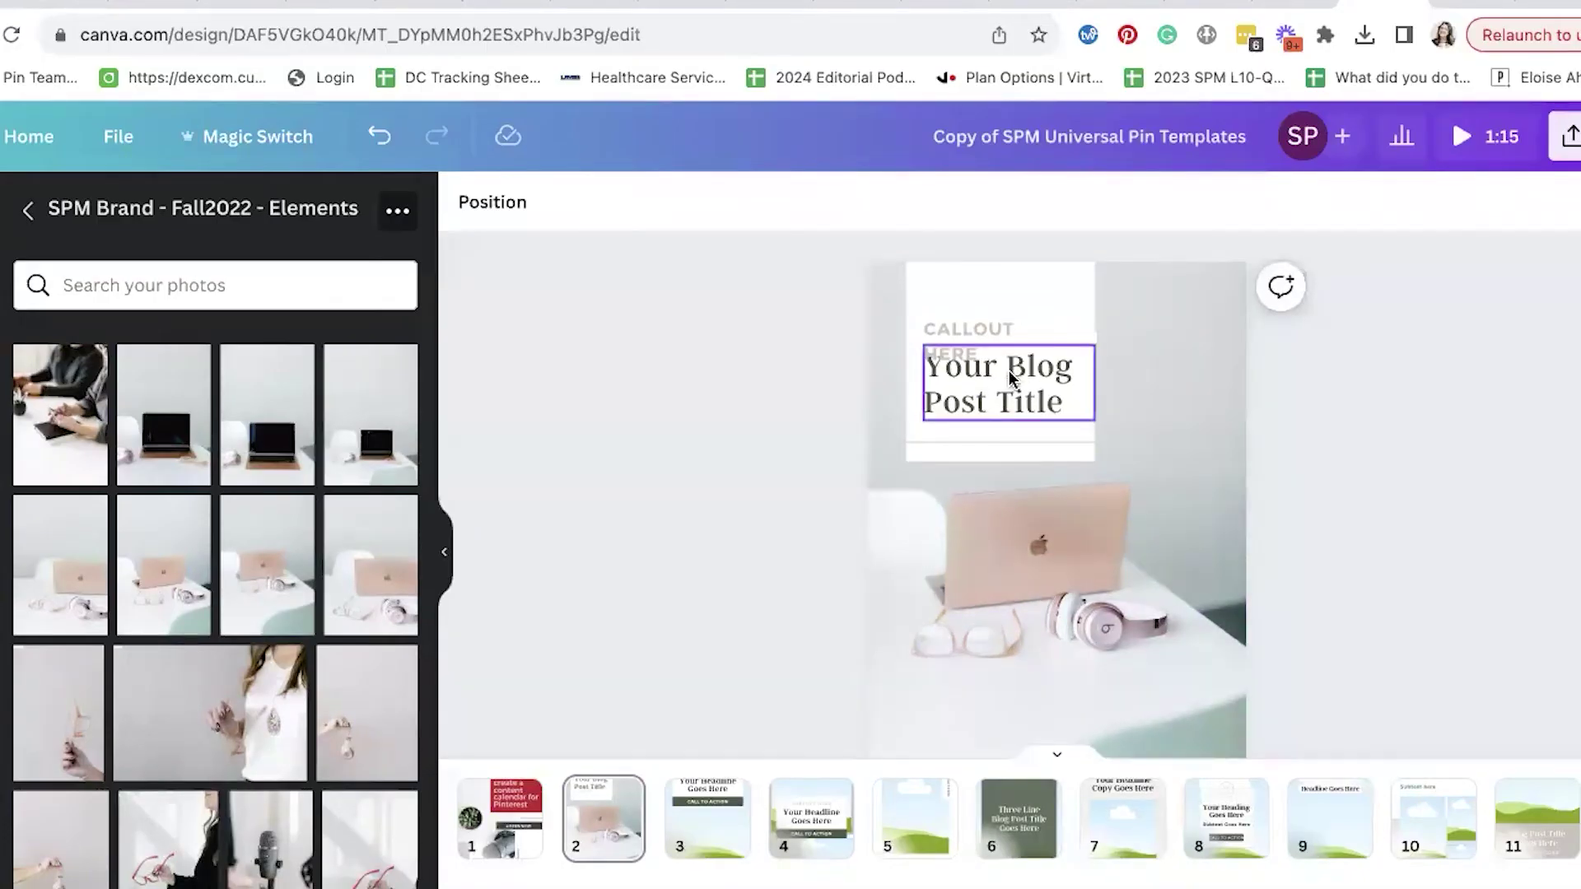
# Step: Set page 2's blog post title font to Montserrat and replace Argent with Montserrat across the whole design
pyautogui.click(1009, 370)
pyautogui.click(608, 215)
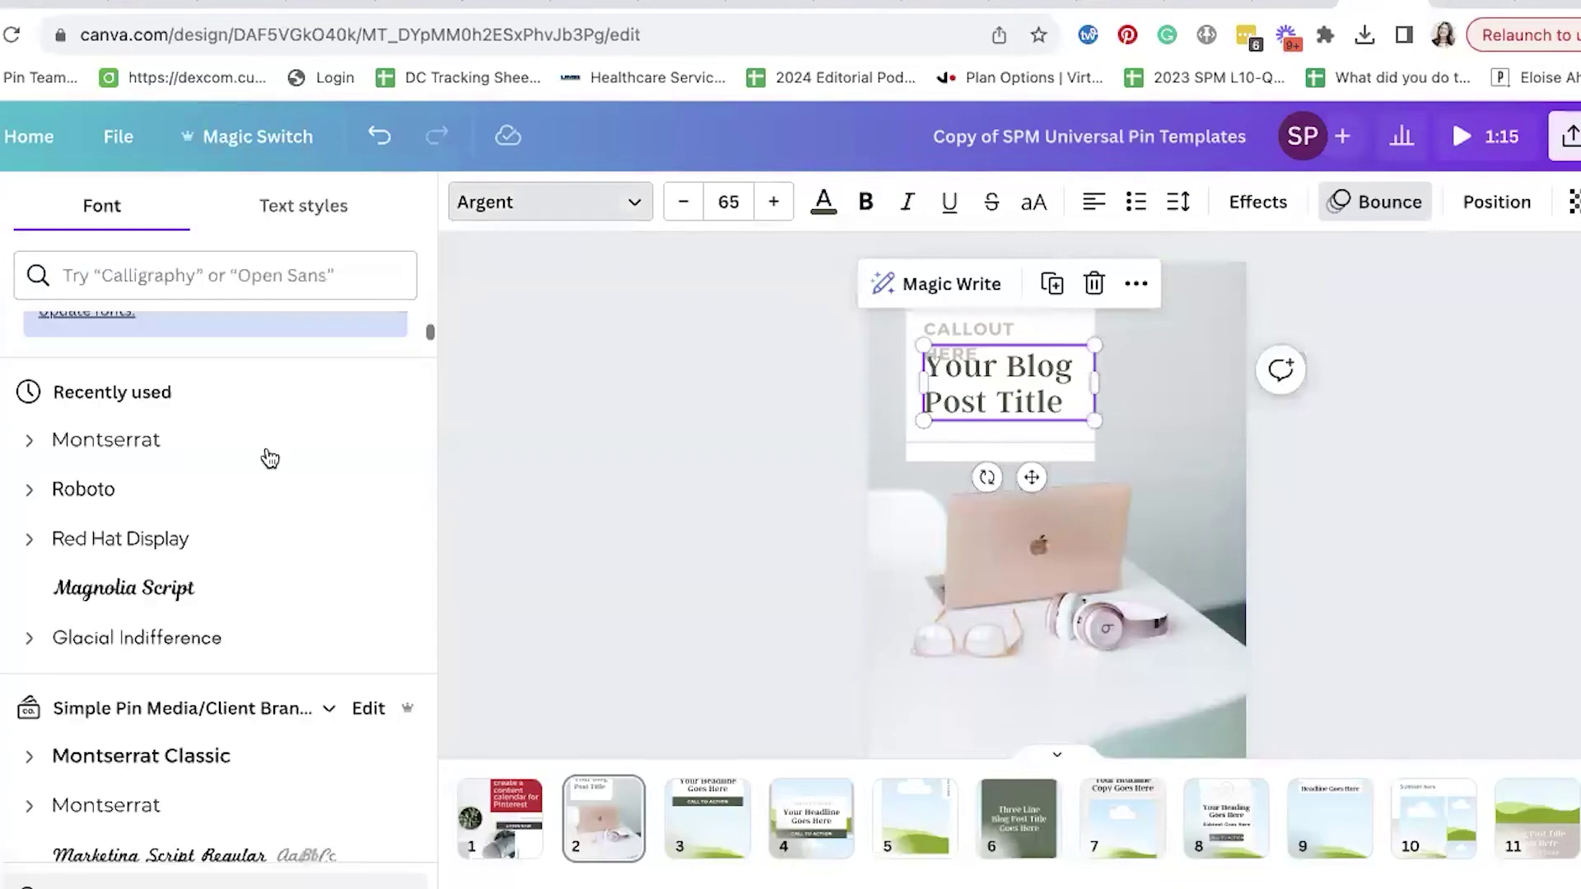
pyautogui.click(178, 766)
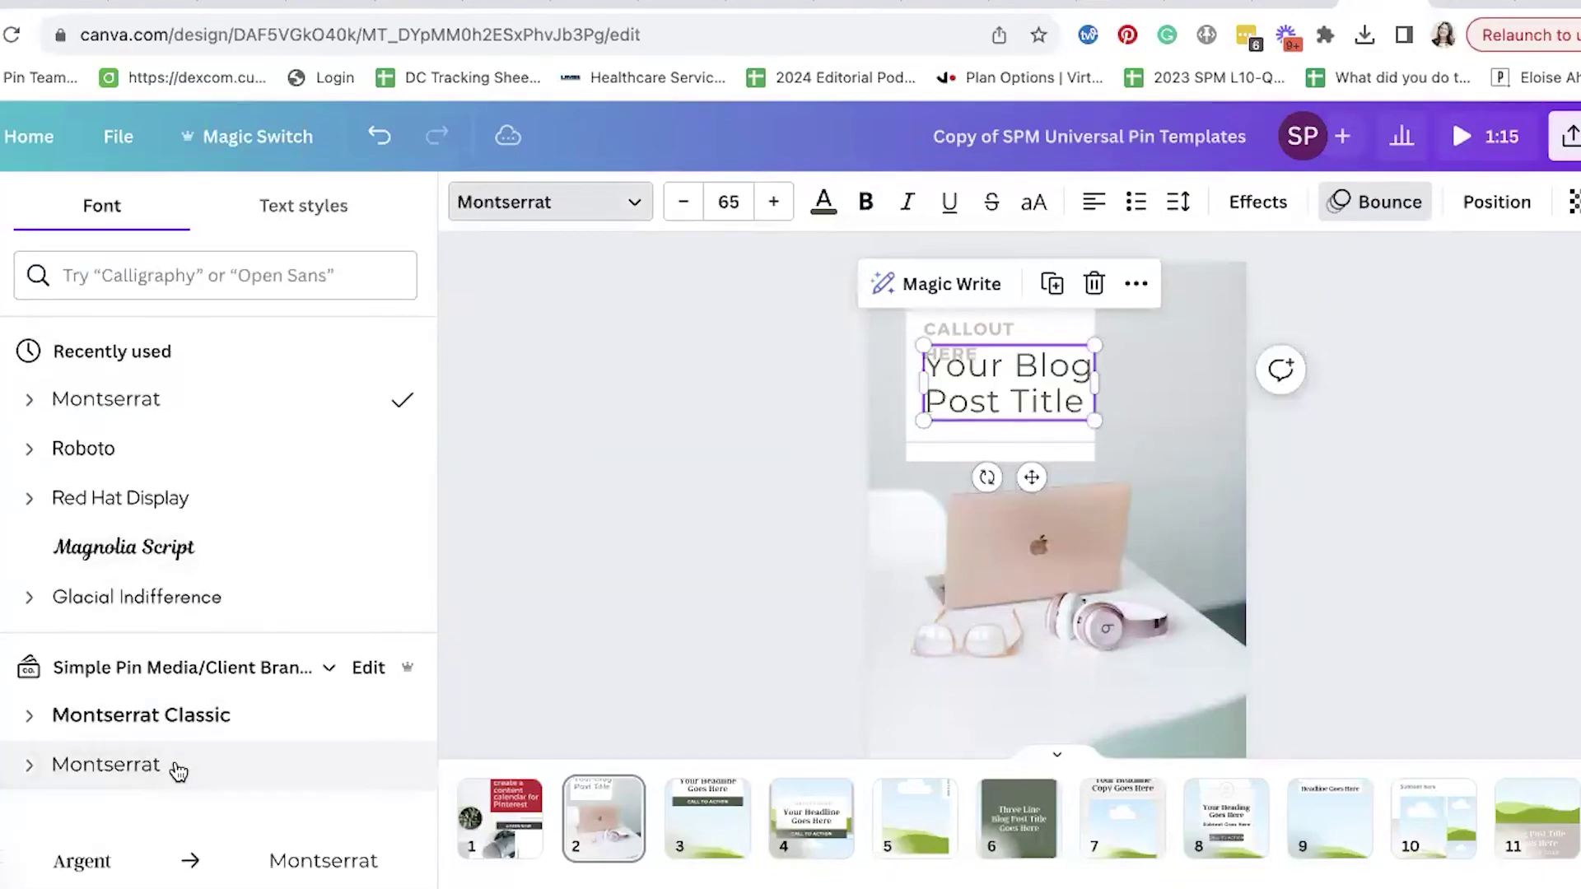
pyautogui.click(211, 877)
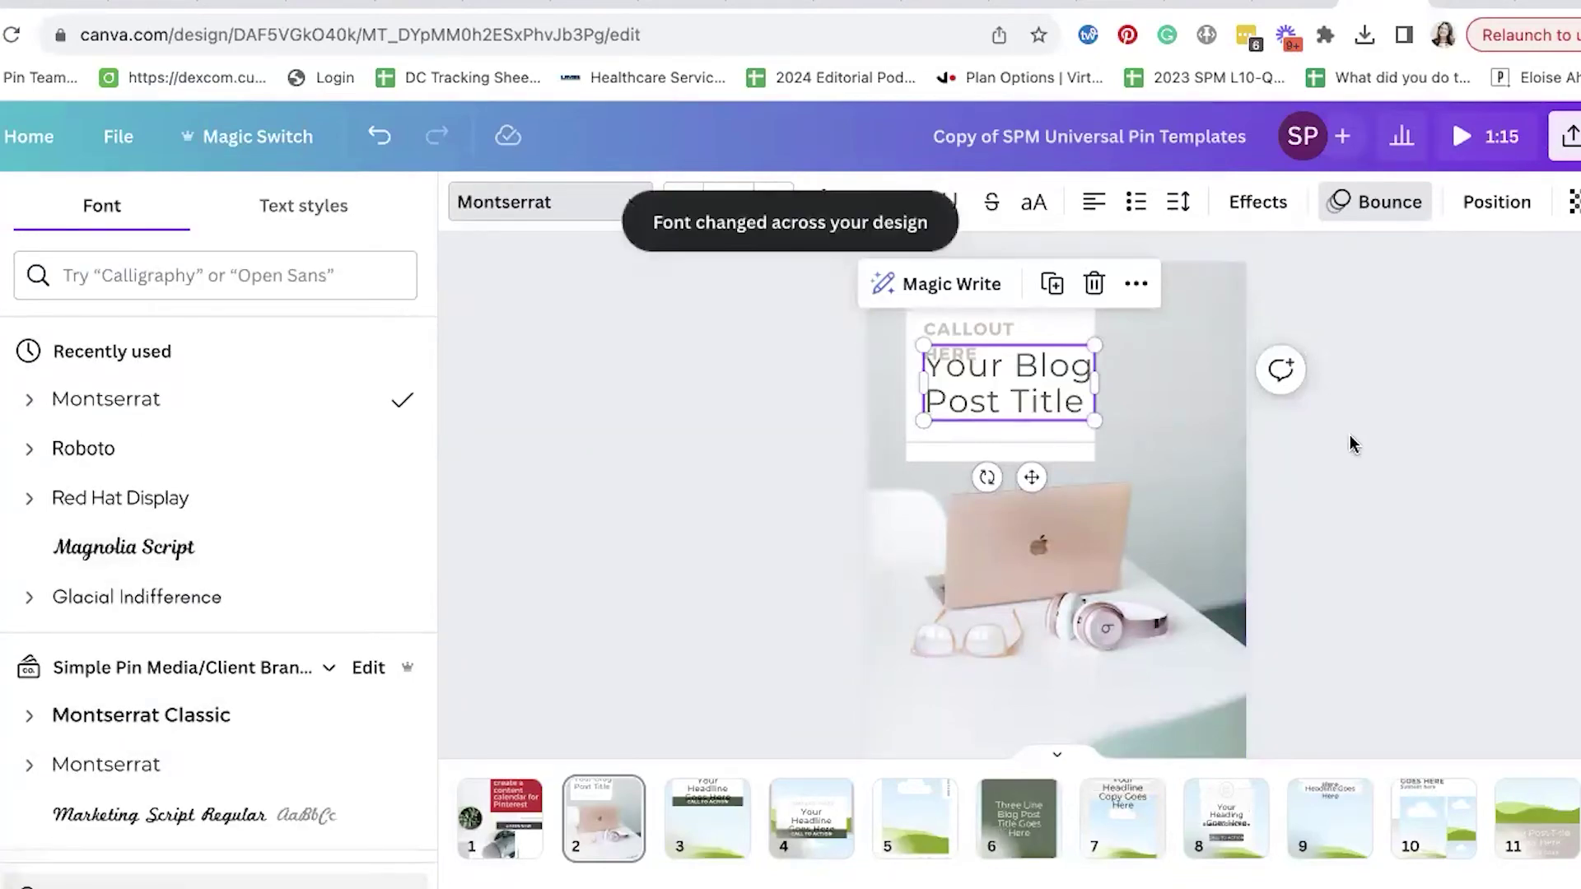
pyautogui.doubleClick(996, 392)
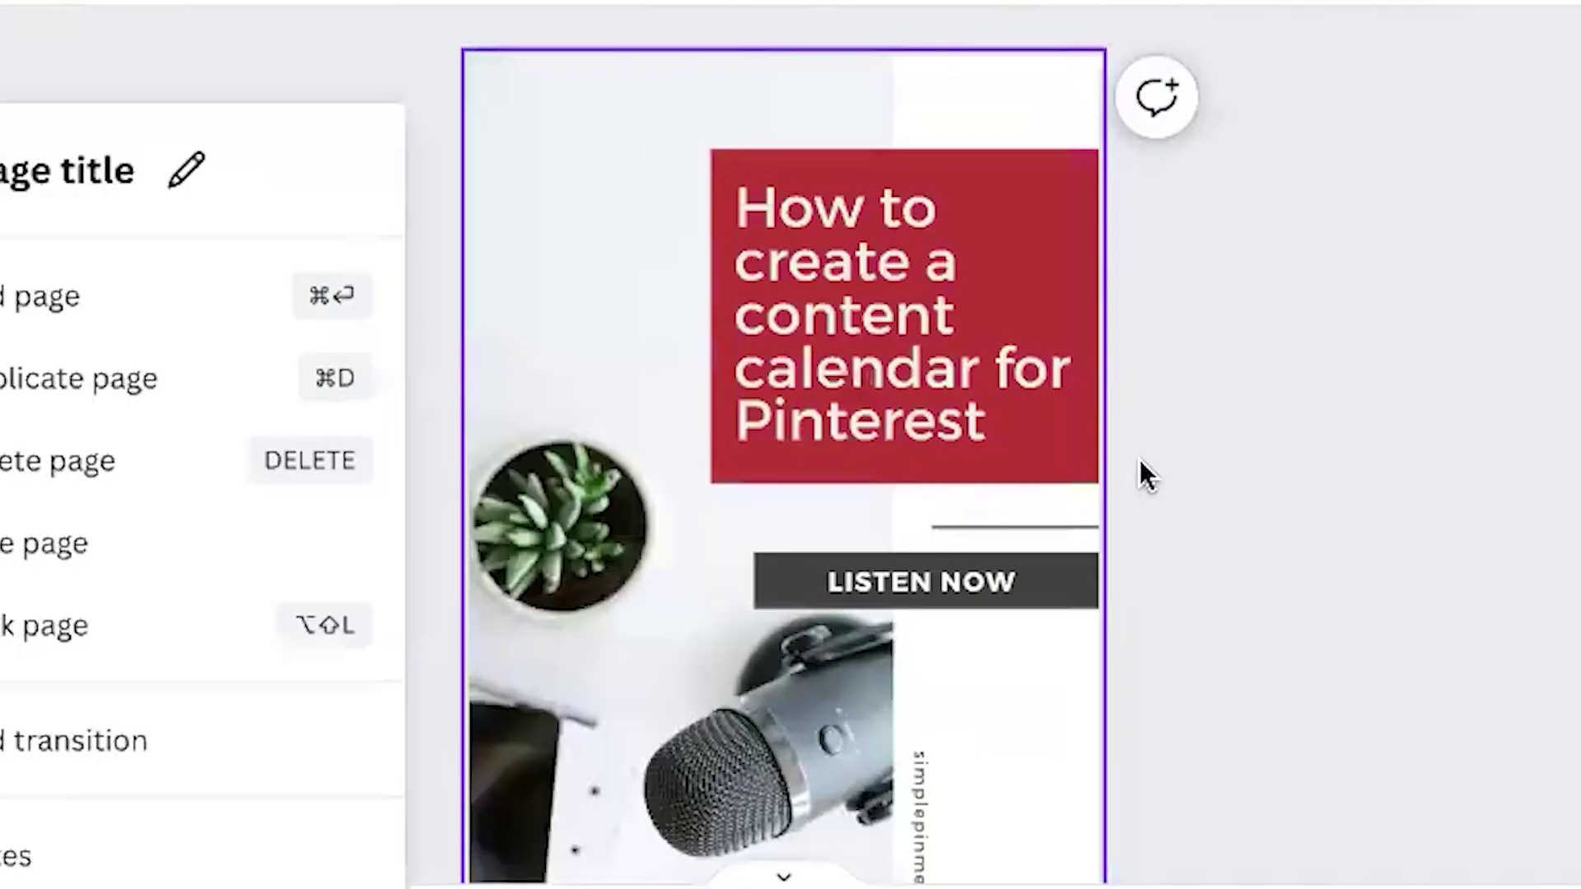
pyautogui.click(1202, 487)
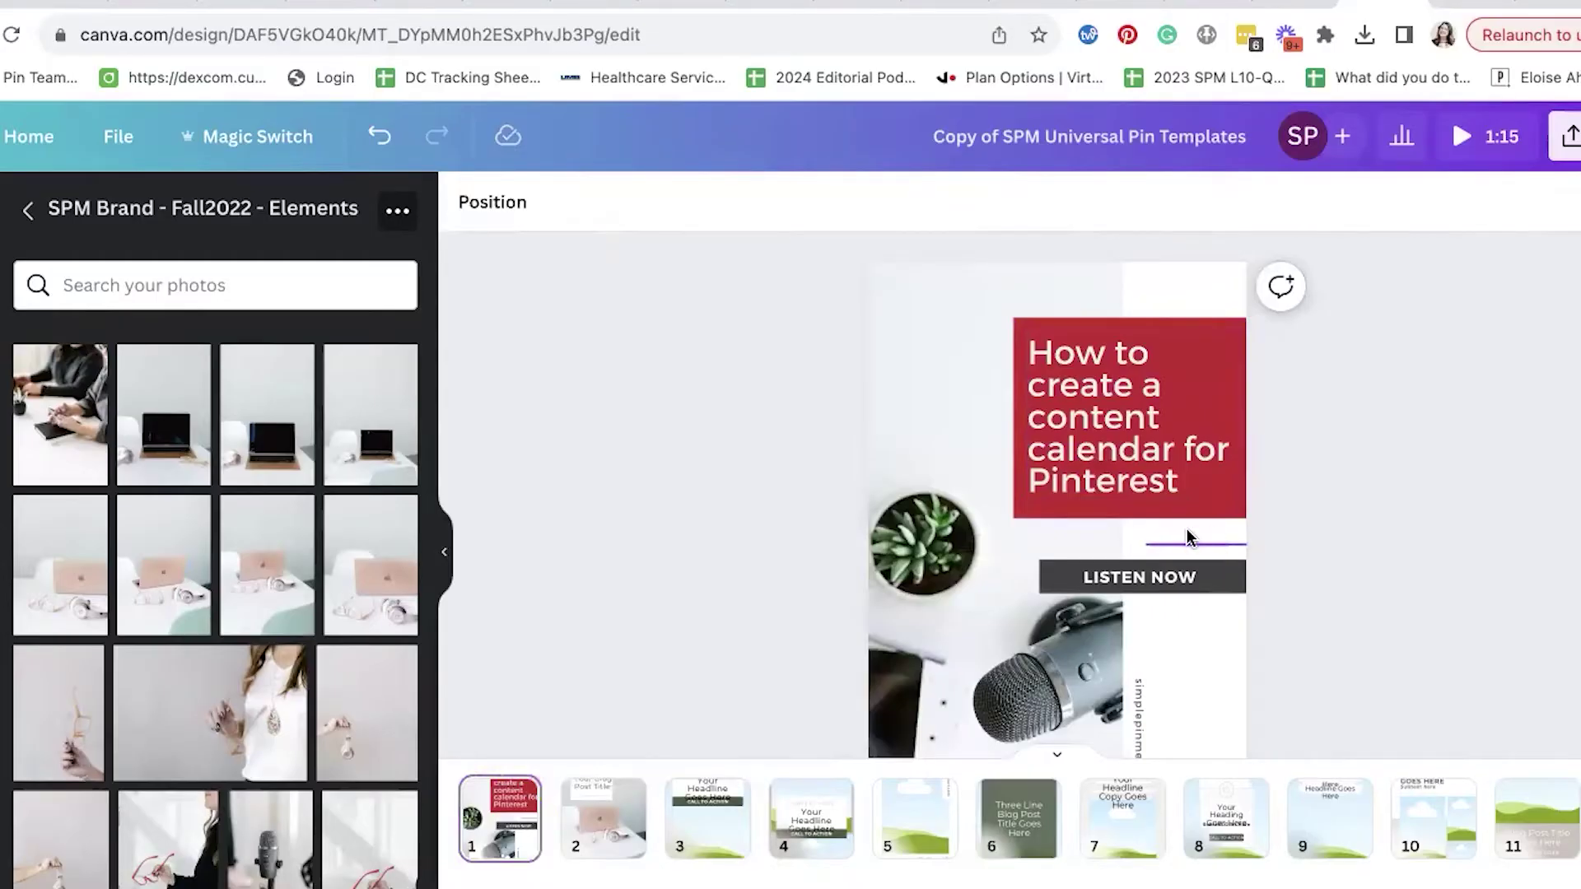
pyautogui.scroll(-1, 1188, 538)
pyautogui.click(614, 832)
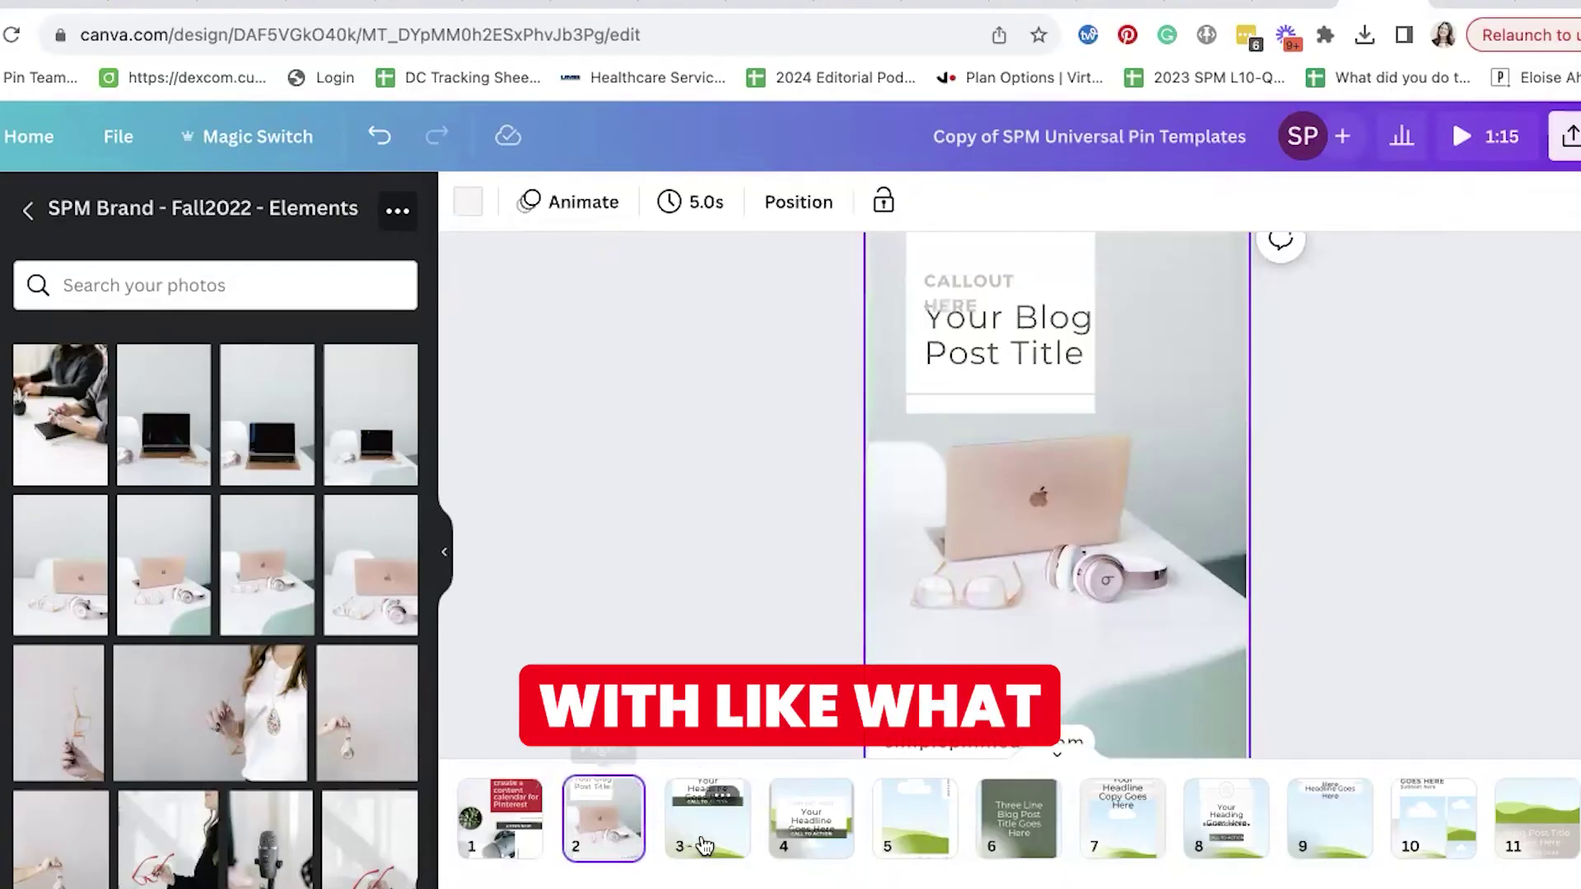
pyautogui.click(509, 848)
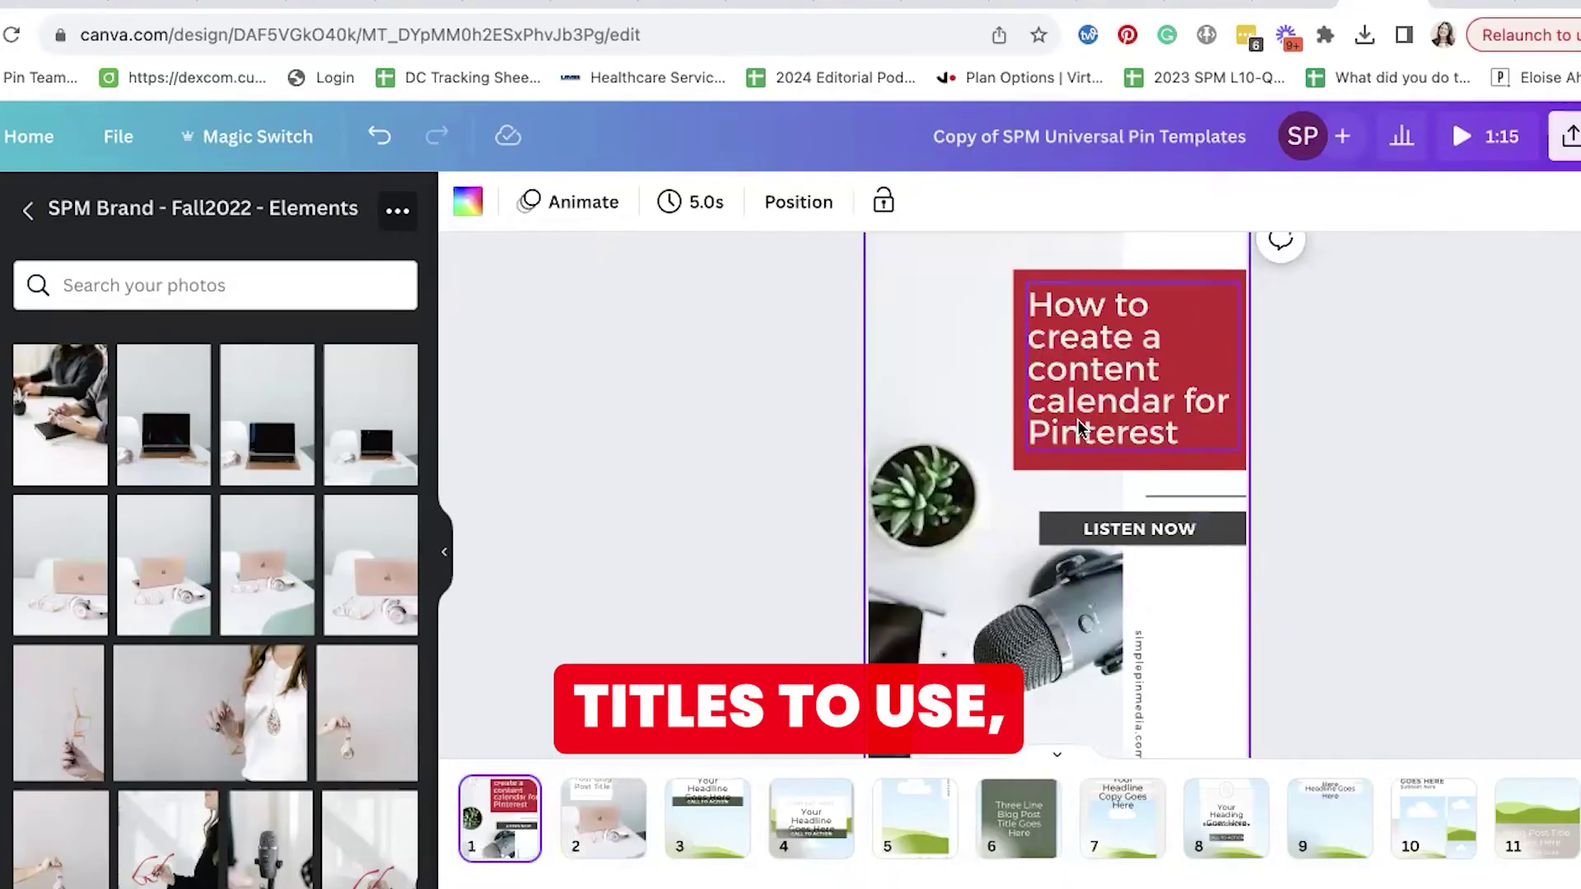